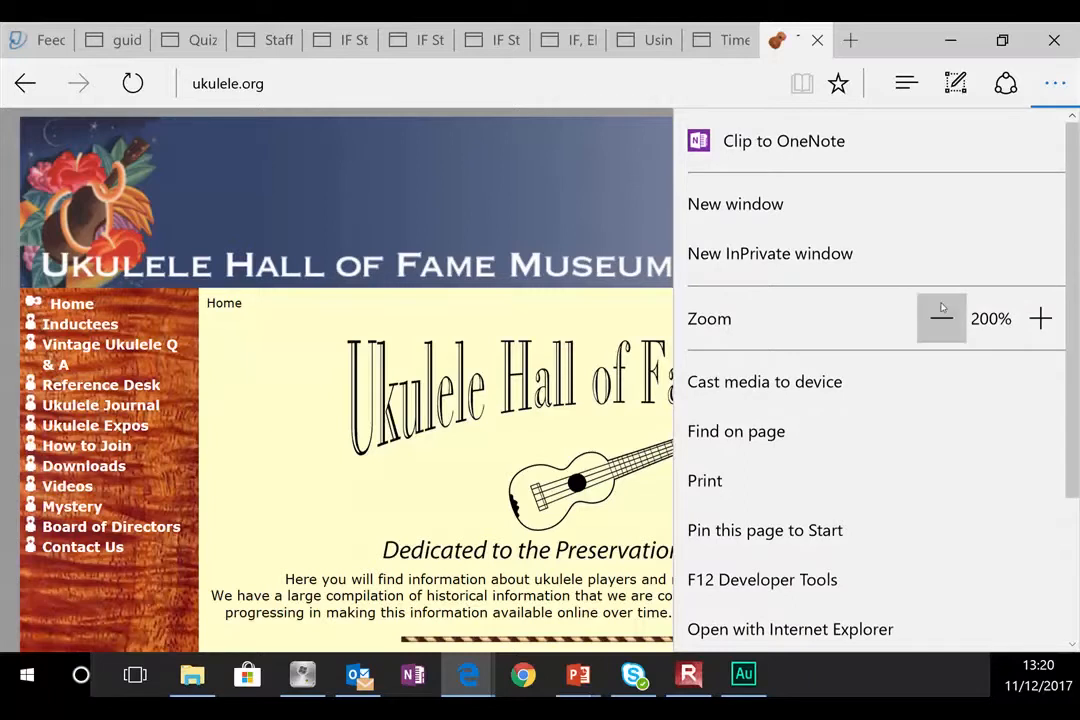
# Step: Zoom the ukulele.org page out and open George Formby's page under Inductees > 2004-2007
pyautogui.click(401, 158)
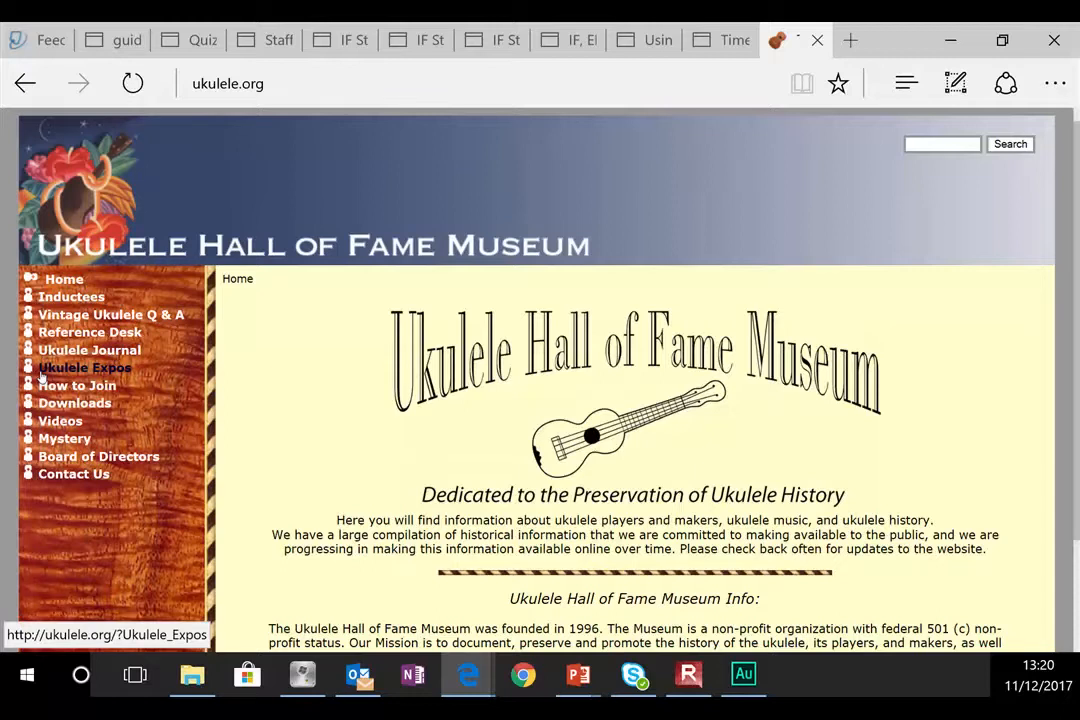
pyautogui.click(86, 304)
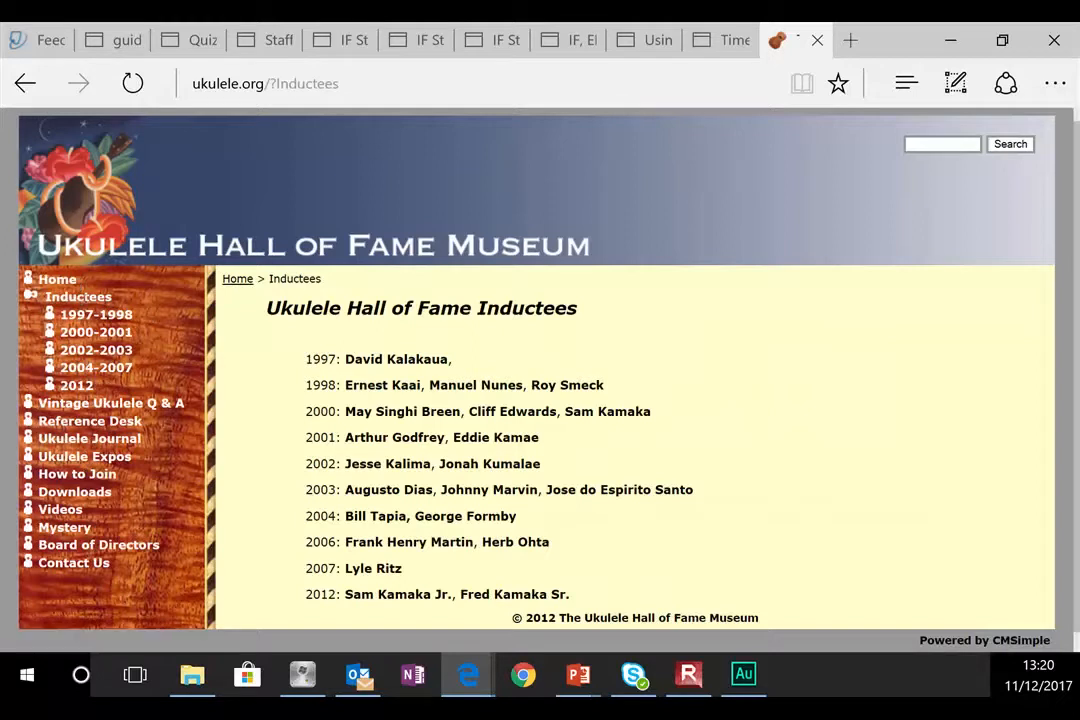
pyautogui.click(112, 368)
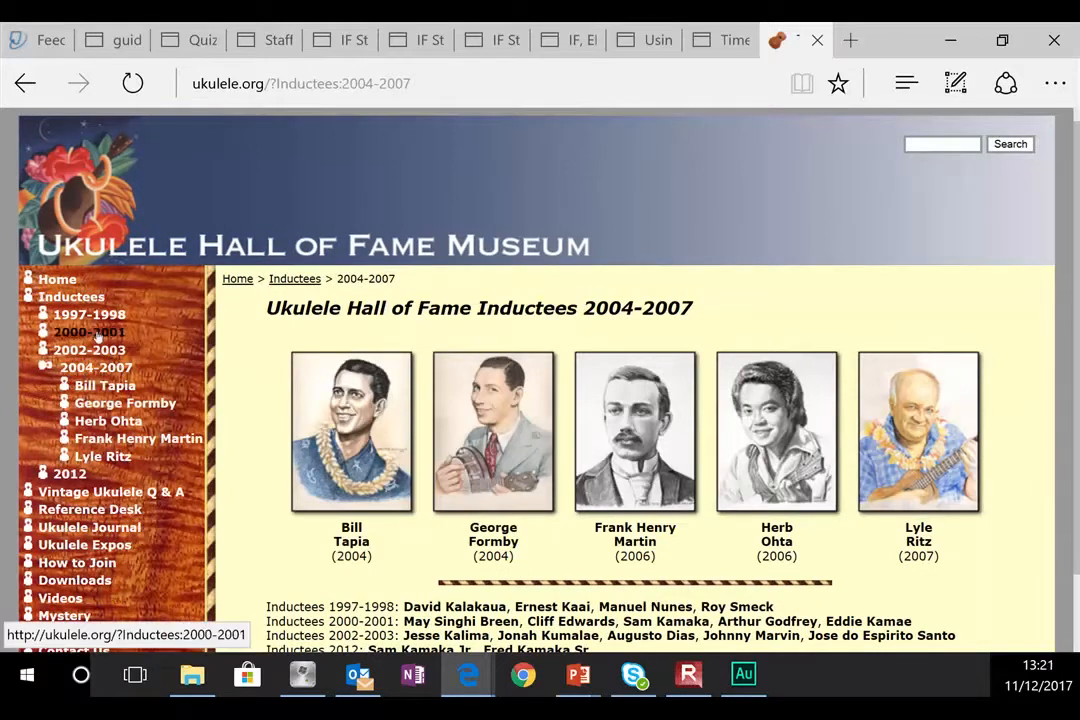
pyautogui.click(112, 403)
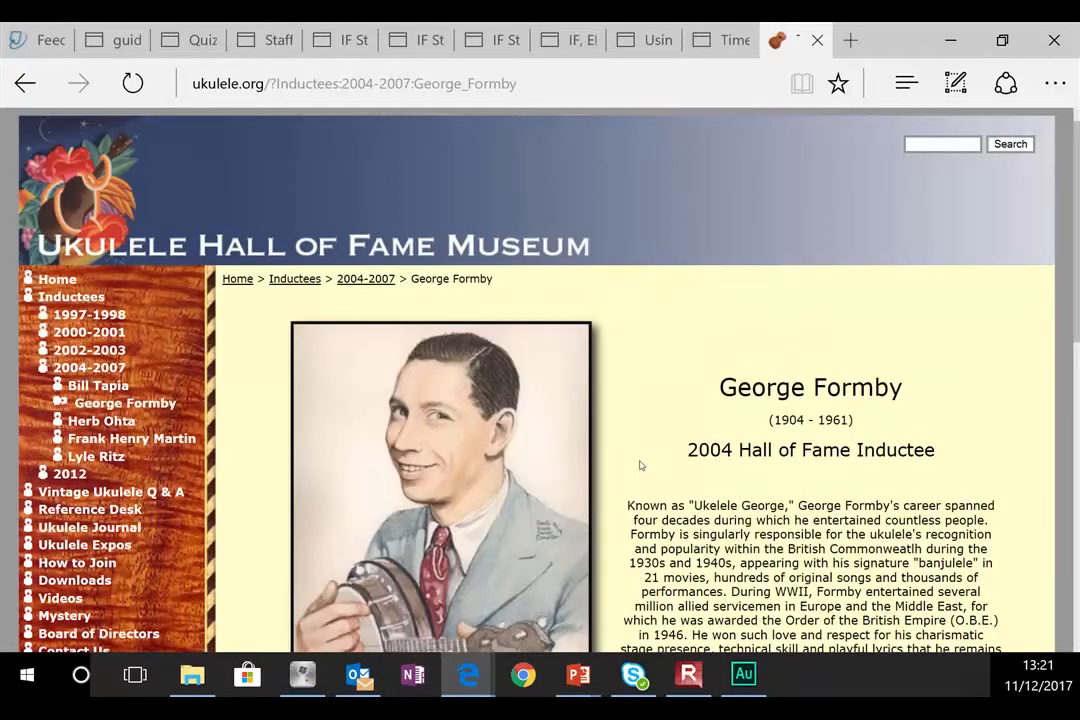
pyautogui.click(549, 93)
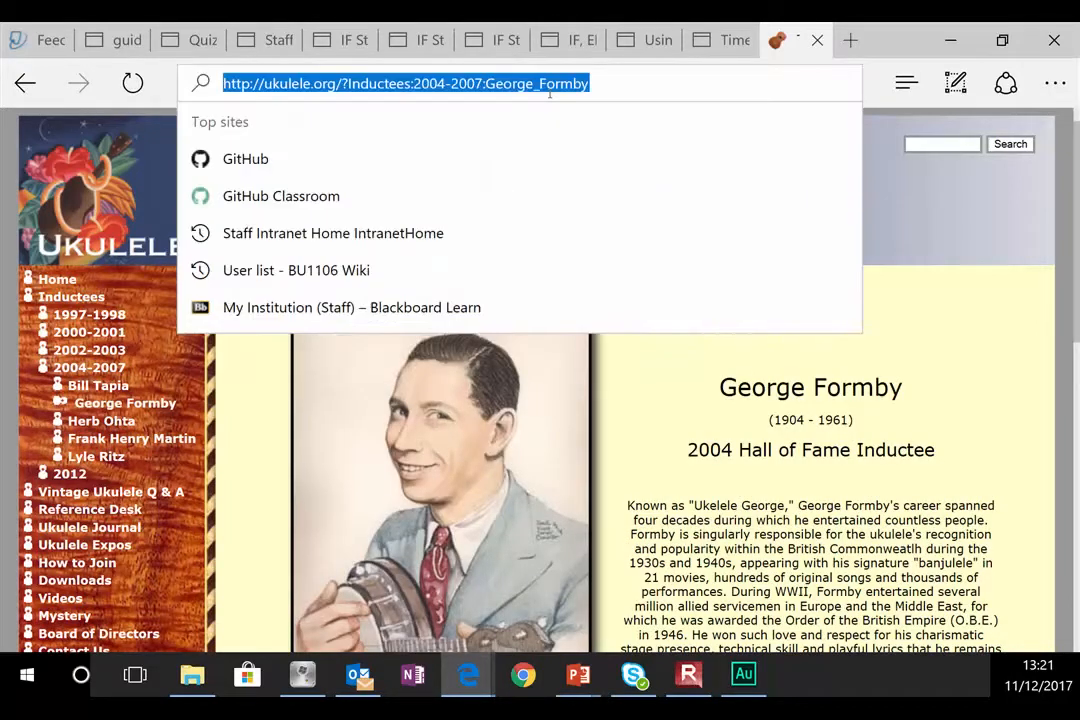
# Step: Go to ashlaknights.net and open the Order of Ashla Knights Academy Home page
pyautogui.write('ashlakn')
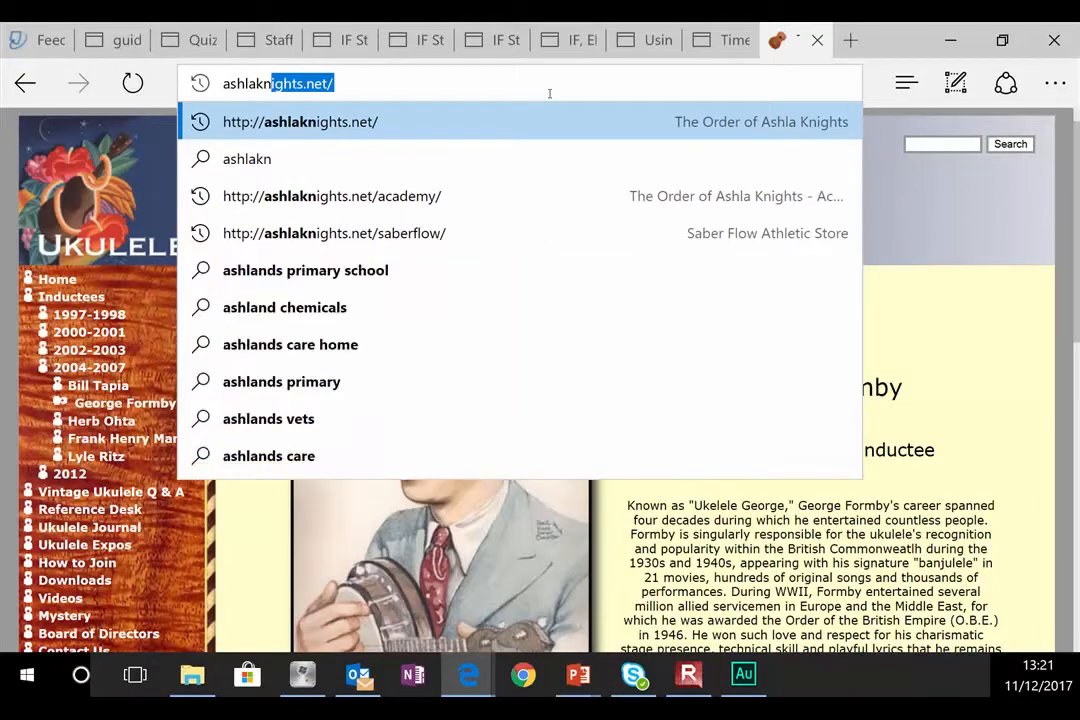
pyautogui.press('Return')
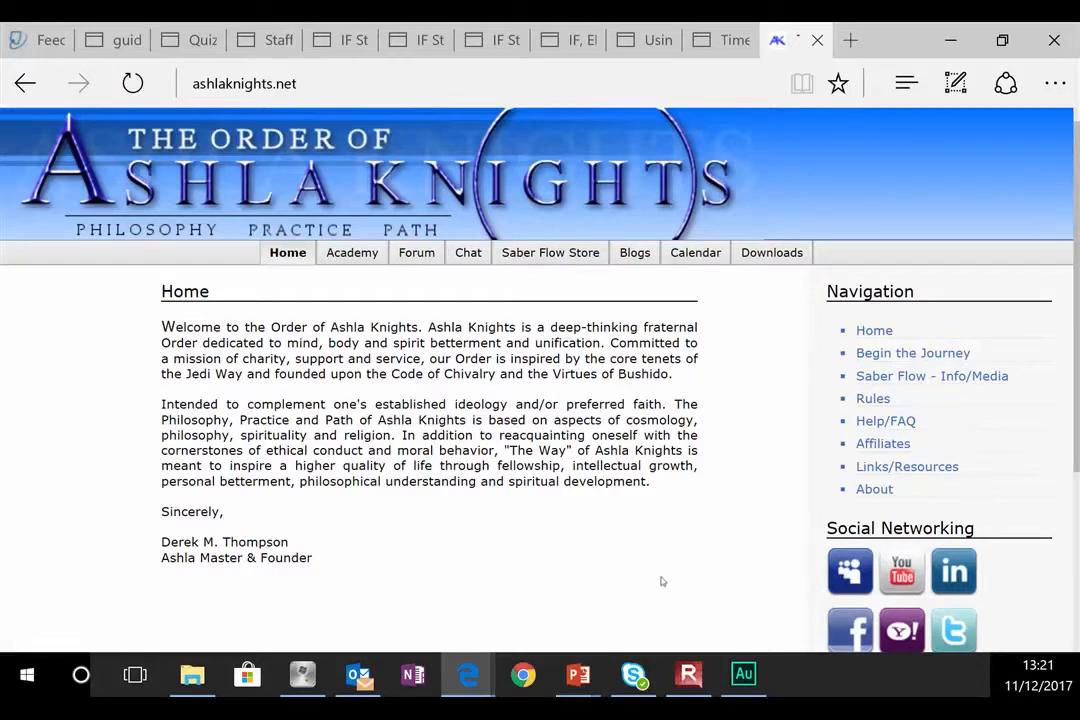
pyautogui.scroll(-3, 646, 440)
pyautogui.scroll(3, 646, 440)
pyautogui.click(351, 255)
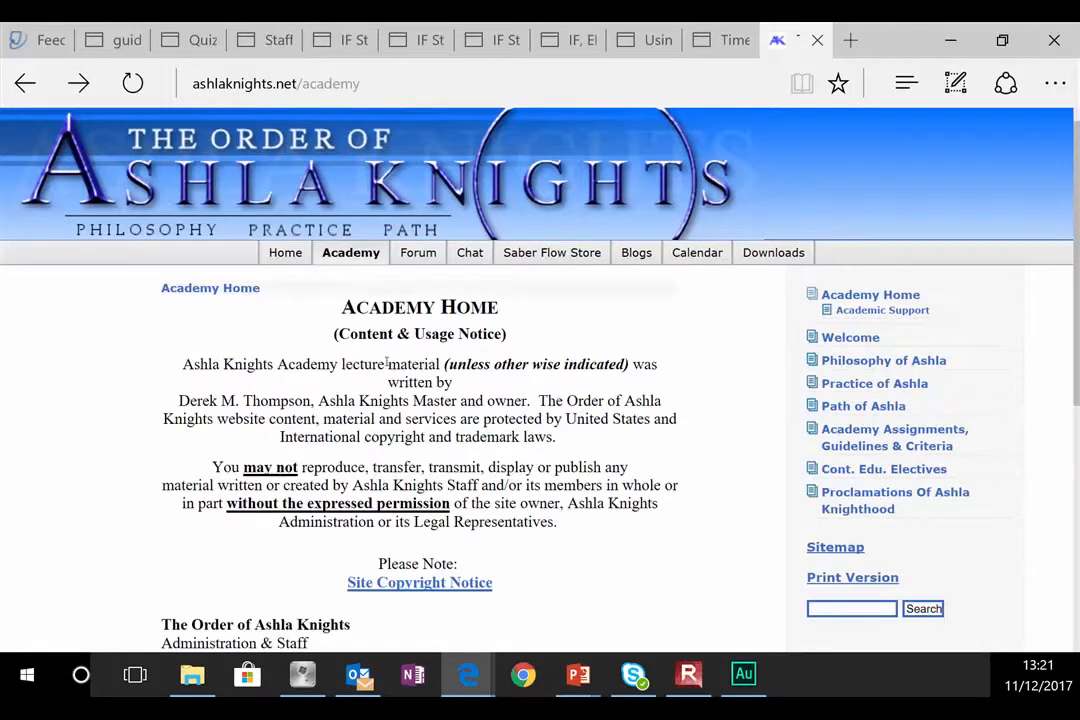
# Step: Load rotaryinlondon.org/clubs/greenwich, trimming ?Vocational from the suggested address
pyautogui.click(584, 84)
pyautogui.write('rot')
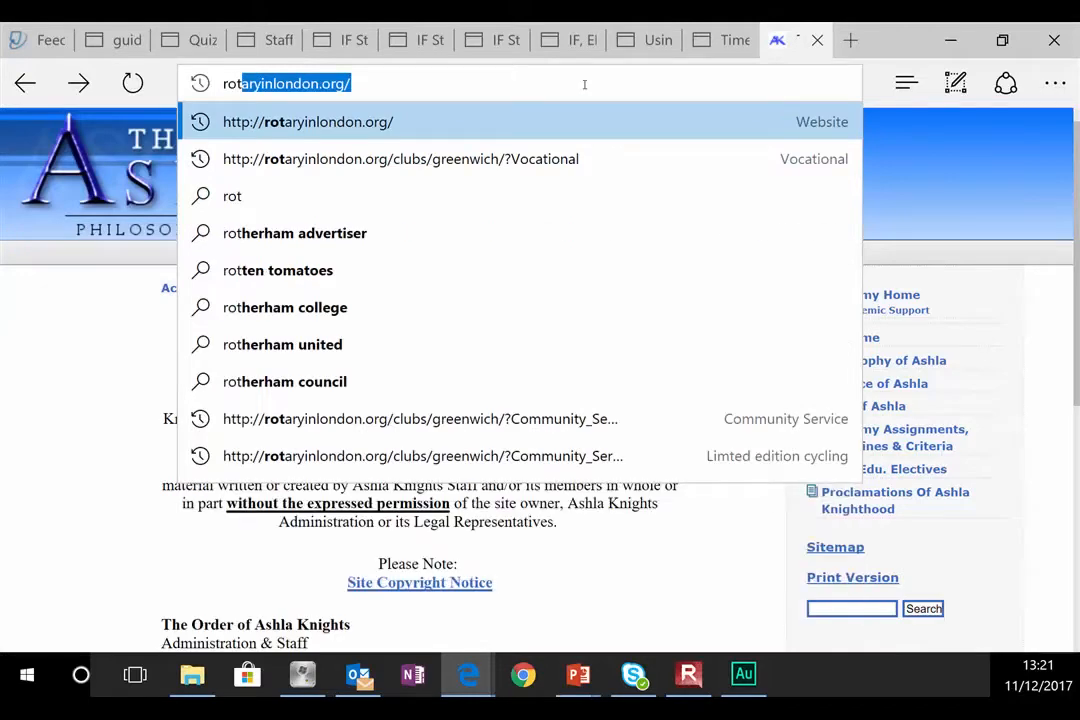
pyautogui.press('Down')
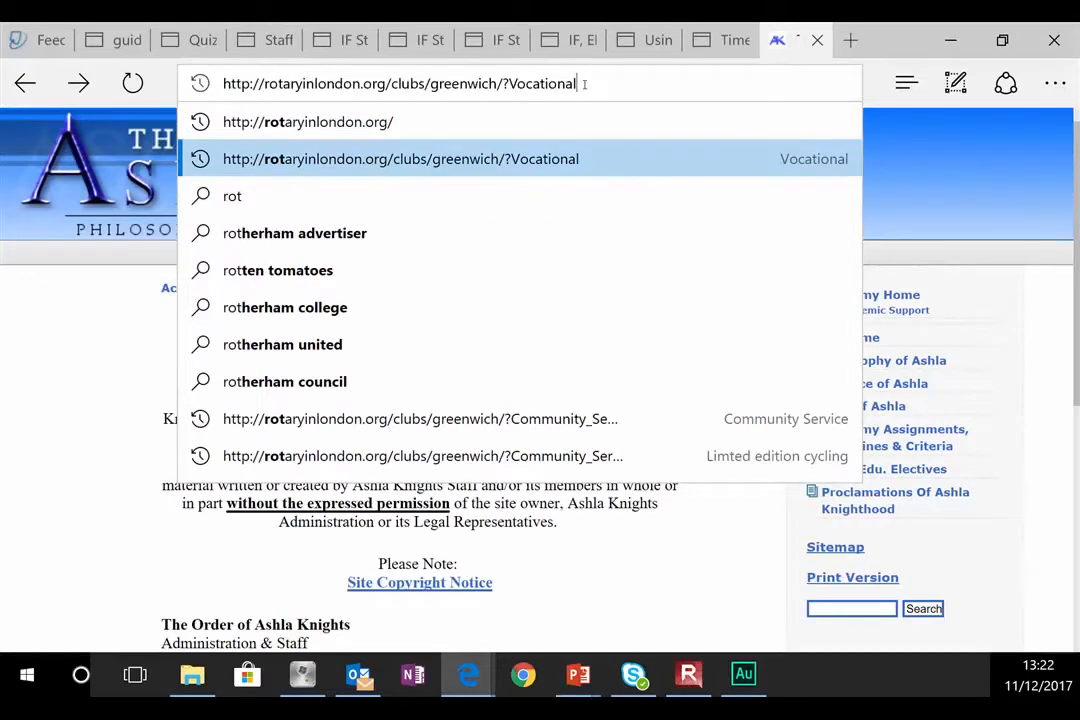
pyautogui.press('BackSpace')
pyautogui.press('BackSpace')
pyautogui.press('BackSpace')
pyautogui.press('BackSpace')
pyautogui.press('BackSpace')
pyautogui.press('BackSpace')
pyautogui.press('BackSpace')
pyautogui.press('BackSpace')
pyautogui.press('BackSpace')
pyautogui.press('BackSpace')
pyautogui.press('BackSpace')
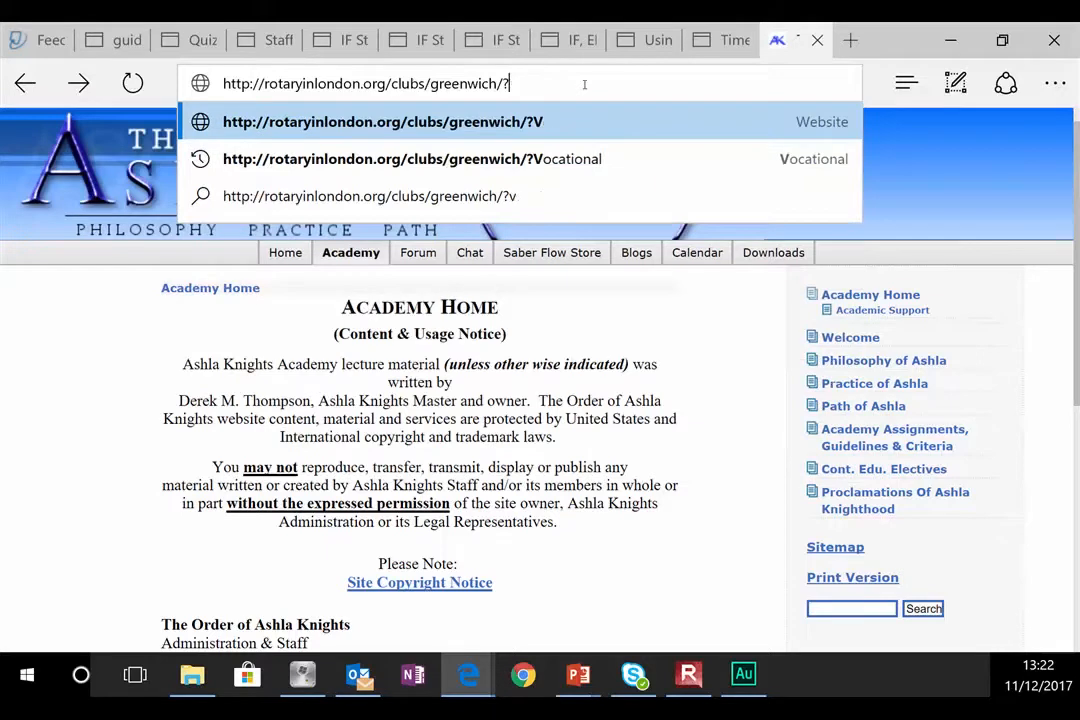
pyautogui.press('Return')
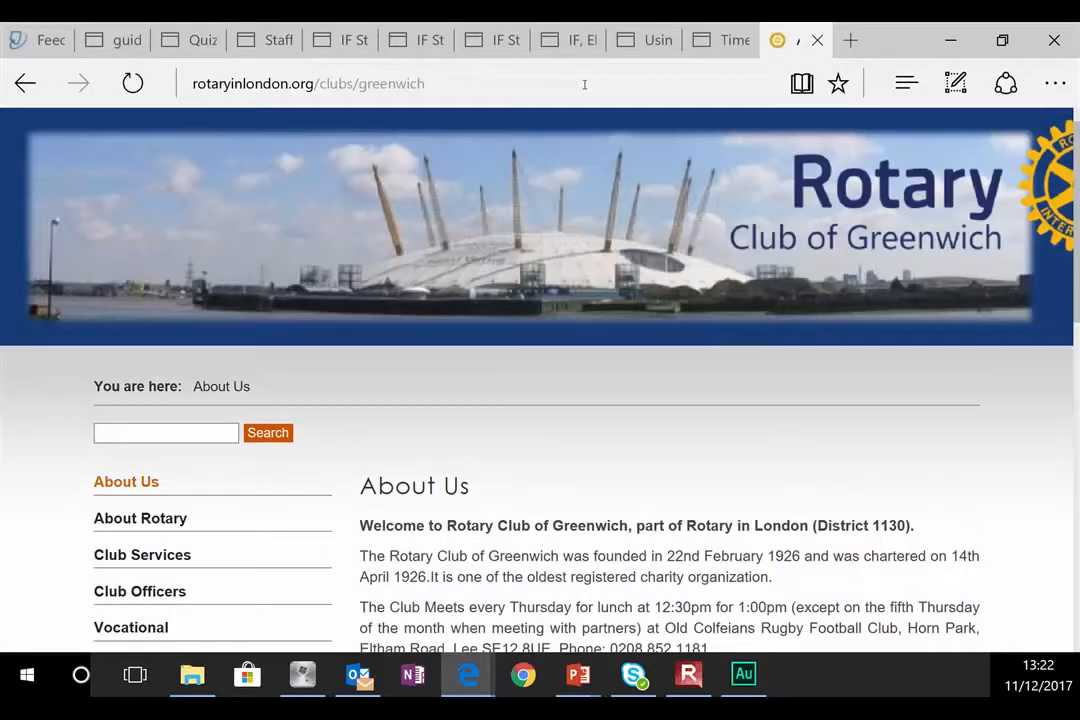
pyautogui.scroll(-1, 791, 357)
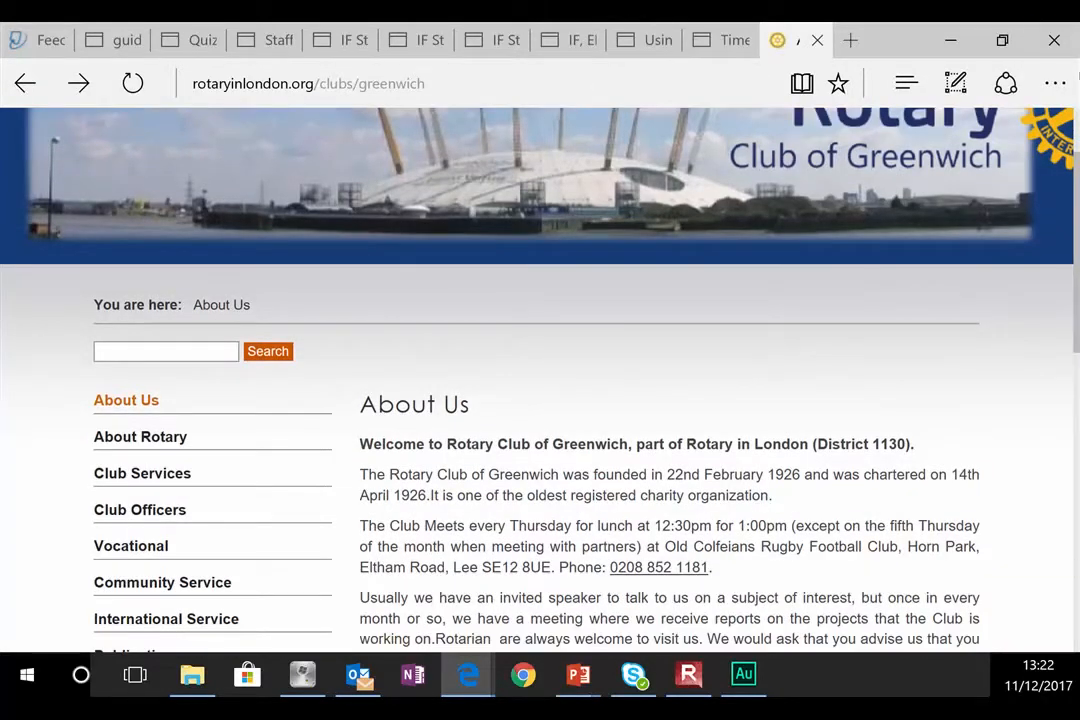
# Step: Reduce the page zoom to 125% from the browser menu
pyautogui.click(1055, 83)
pyautogui.click(942, 318)
pyautogui.click(942, 318)
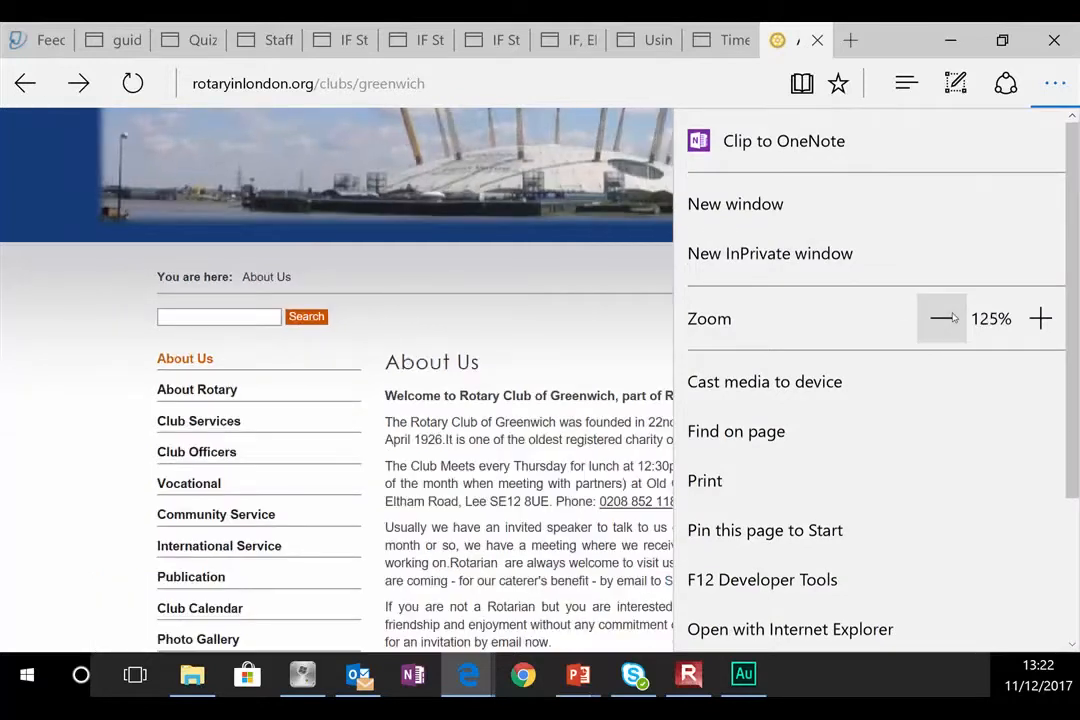
pyautogui.click(66, 332)
pyautogui.scroll(-3, 172, 404)
pyautogui.scroll(4, 174, 406)
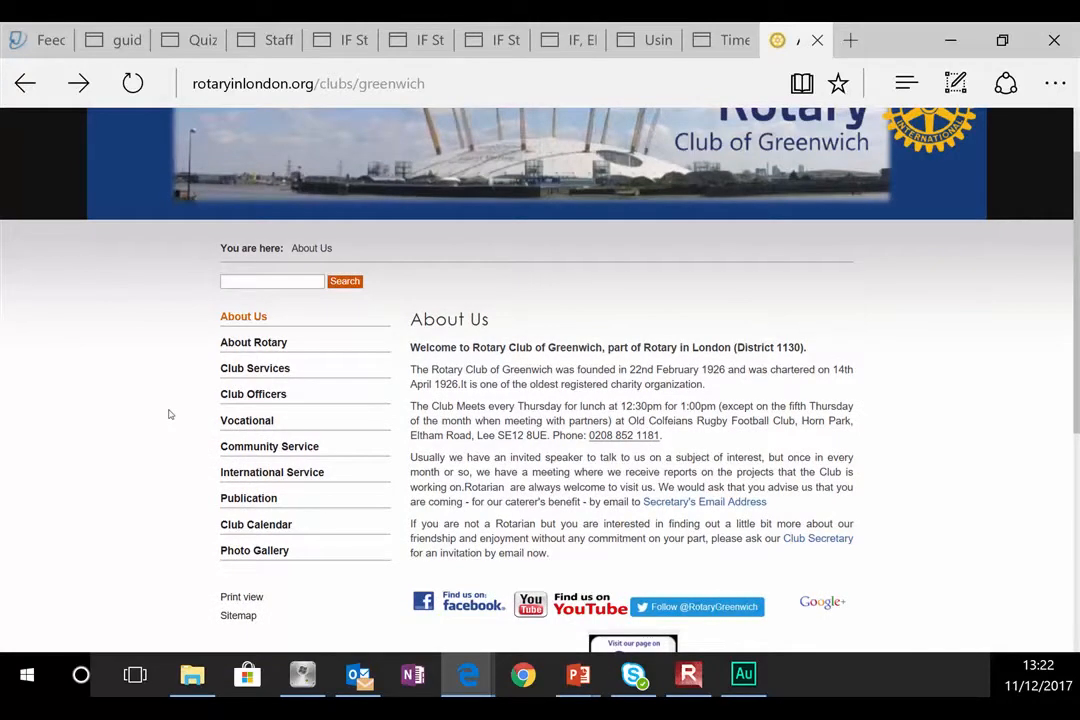
# Step: Open the PROJECT in a box online help Introduction page and look it over
pyautogui.click(643, 82)
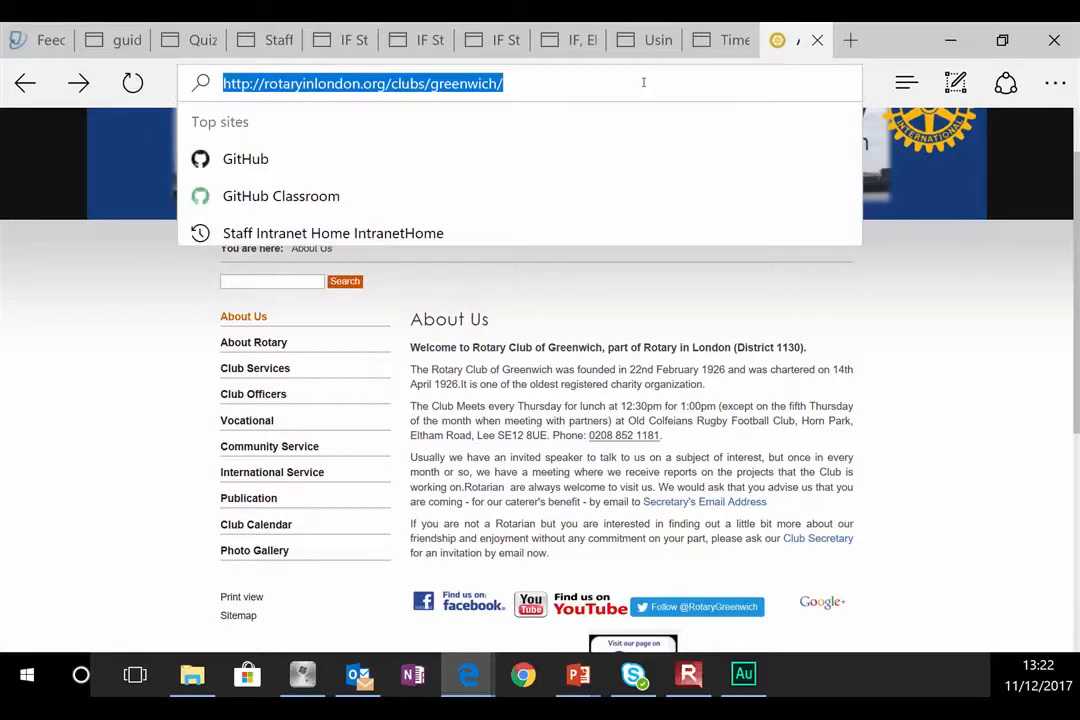
pyautogui.write('proje')
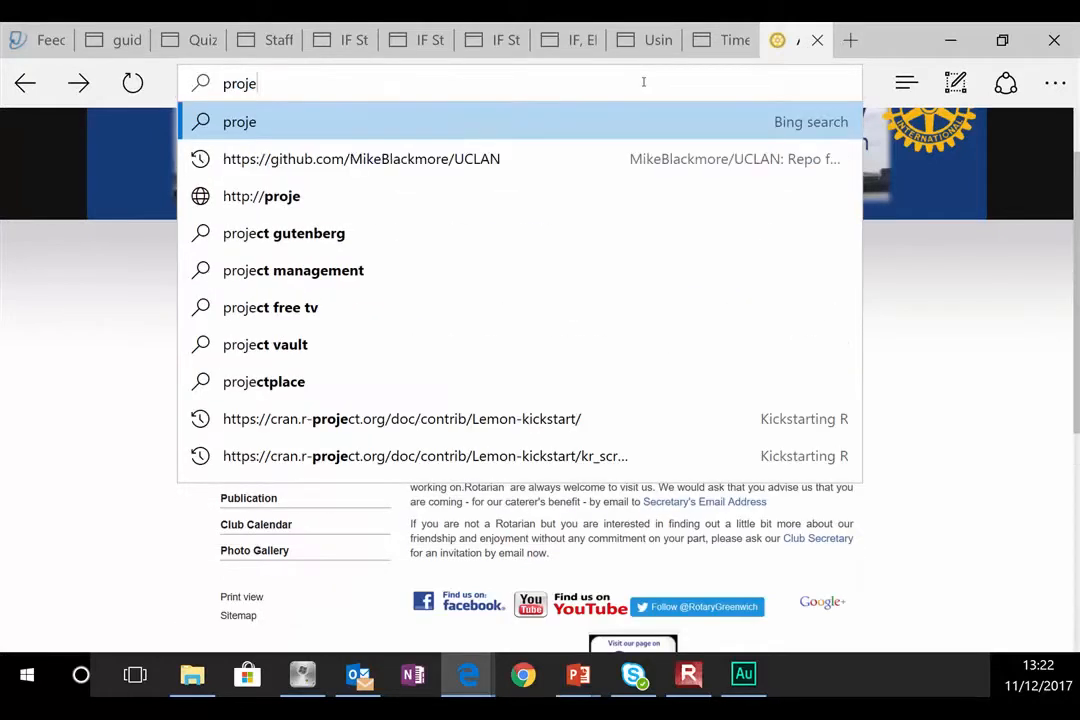
pyautogui.write('ctin')
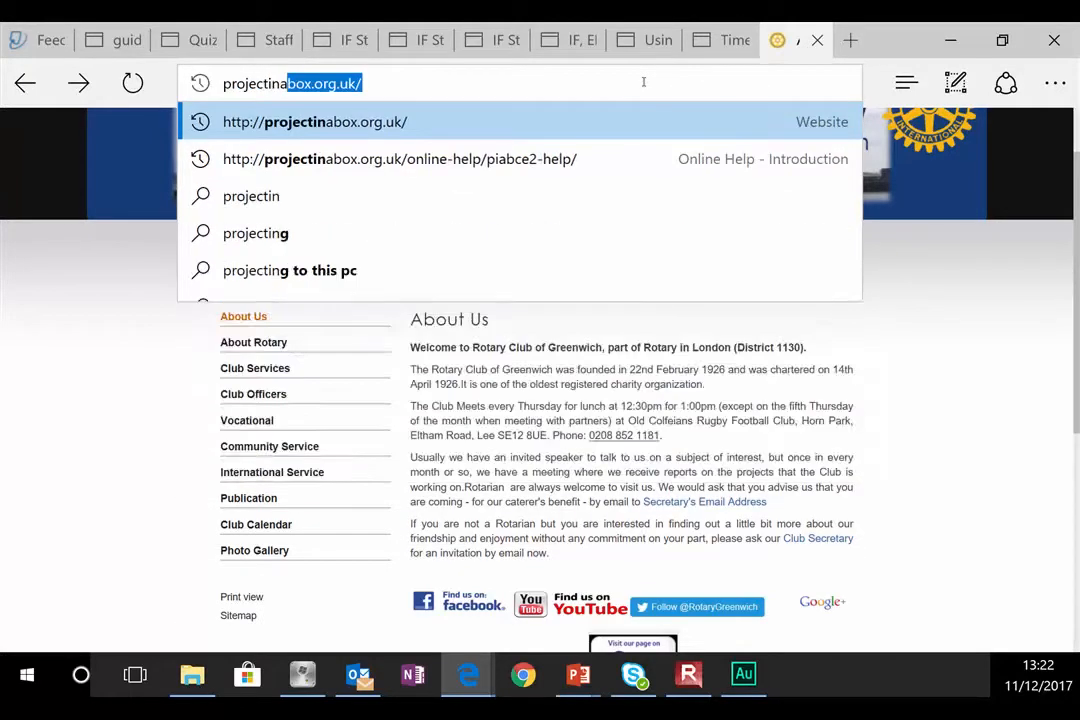
pyautogui.write('a')
pyautogui.press('Down')
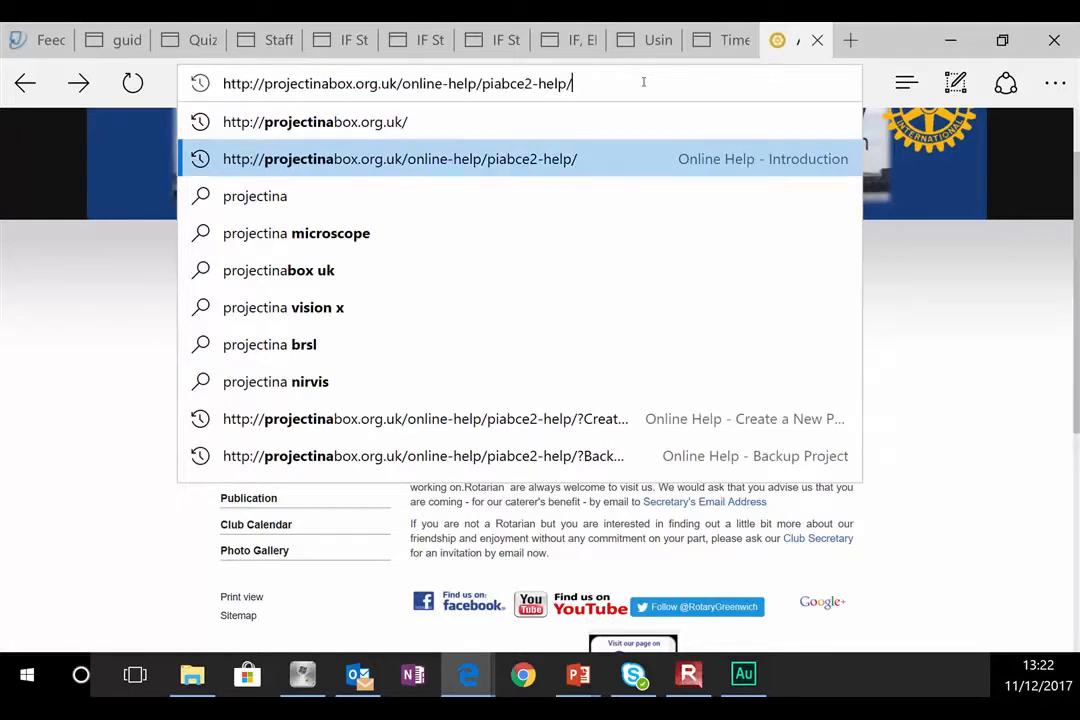
pyautogui.press('Return')
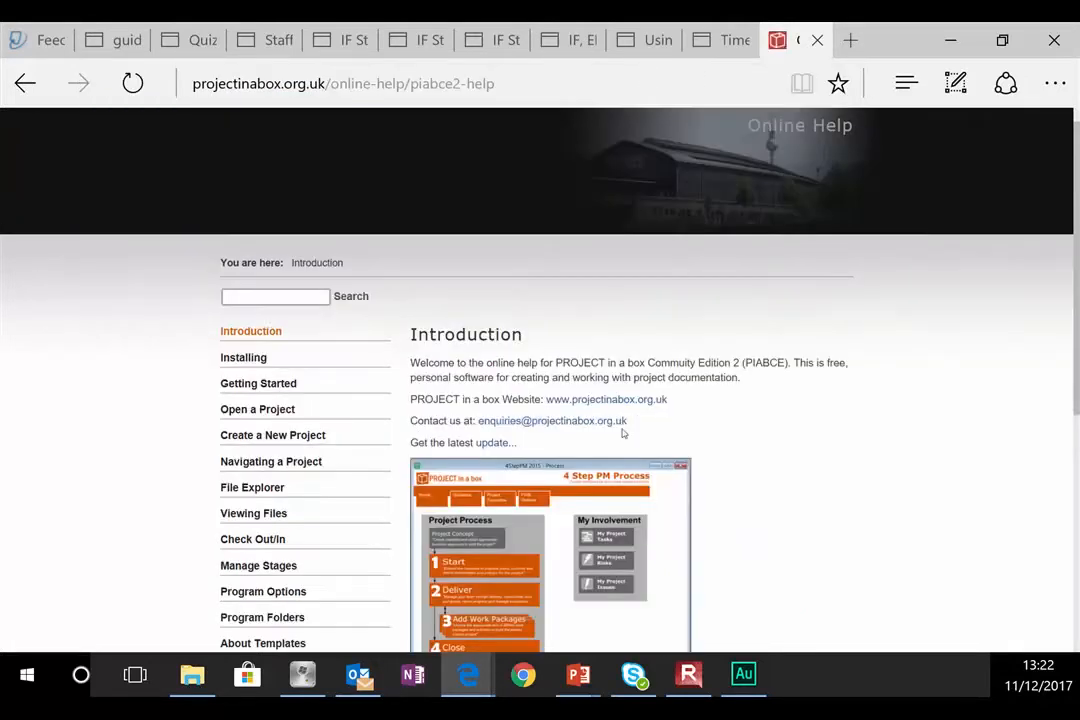
pyautogui.scroll(-3, 680, 511)
pyautogui.scroll(3, 680, 516)
# Step: Go to duckmania.de and switch to its English version
pyautogui.click(648, 75)
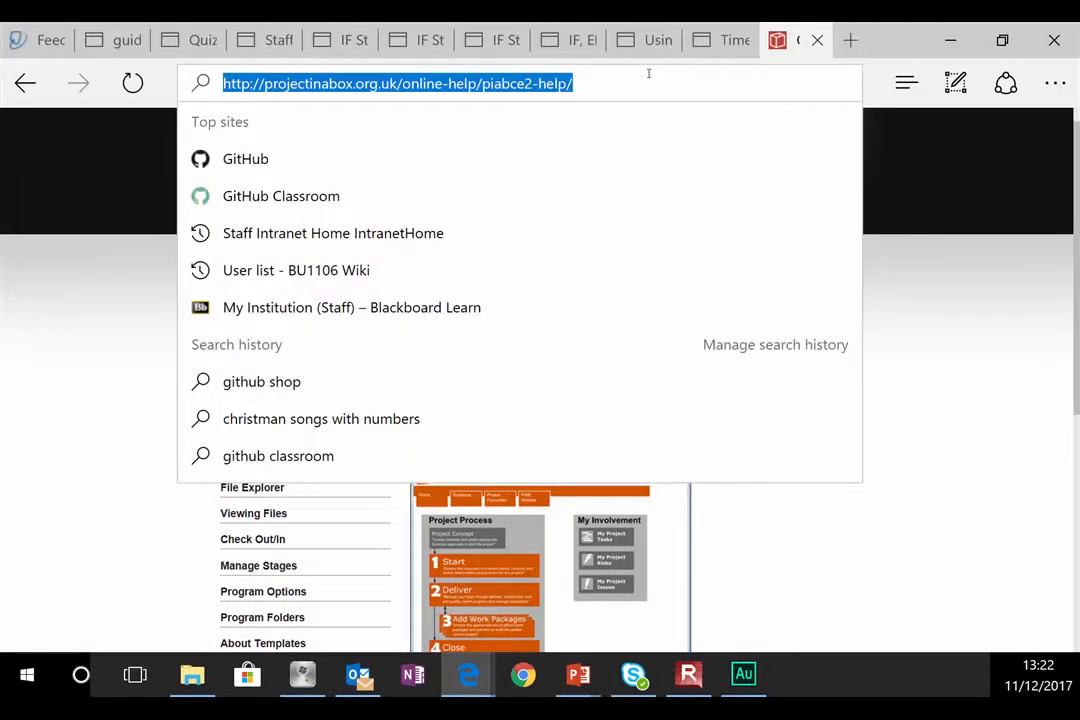
pyautogui.write('duckmania.de/')
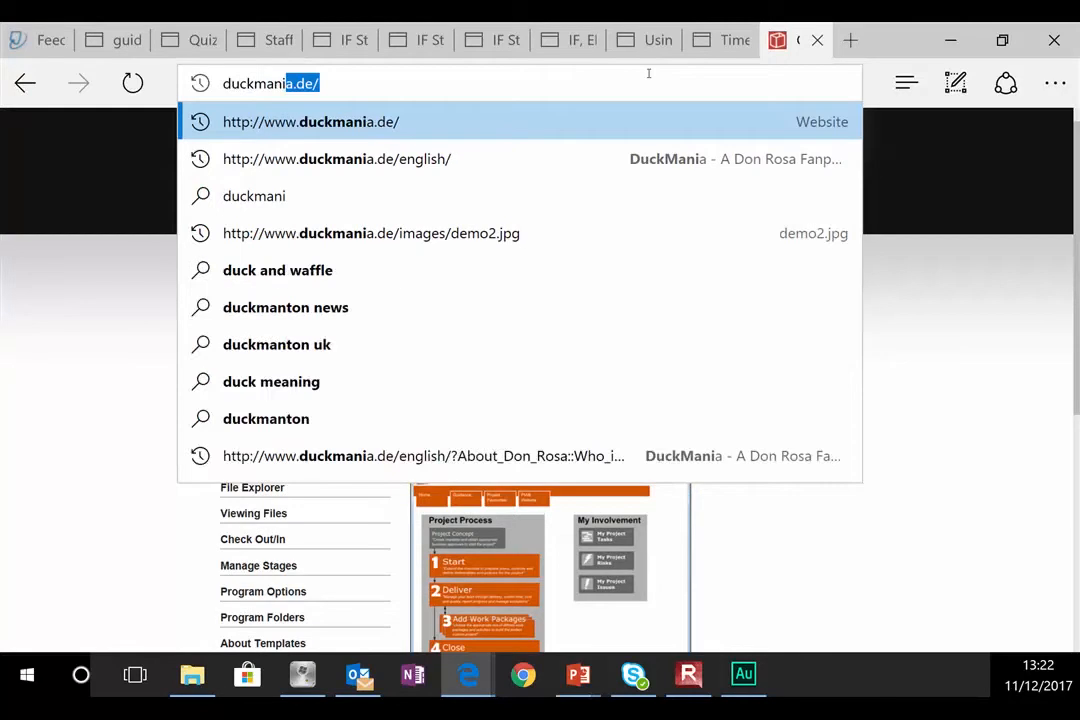
pyautogui.press('Return')
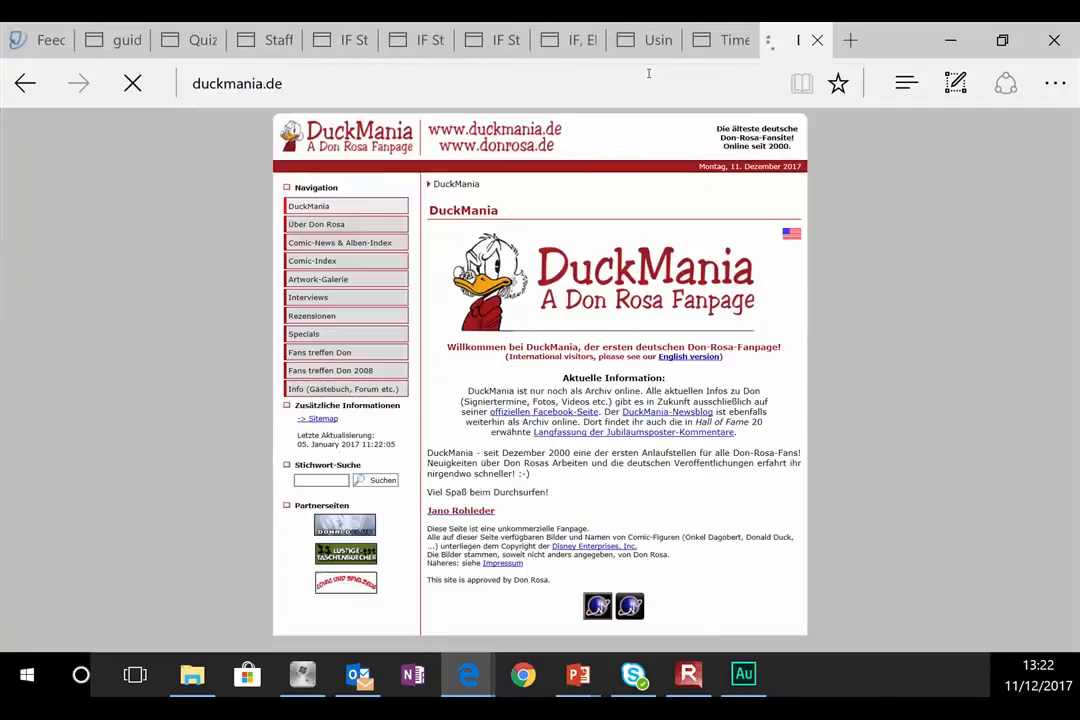
pyautogui.click(781, 240)
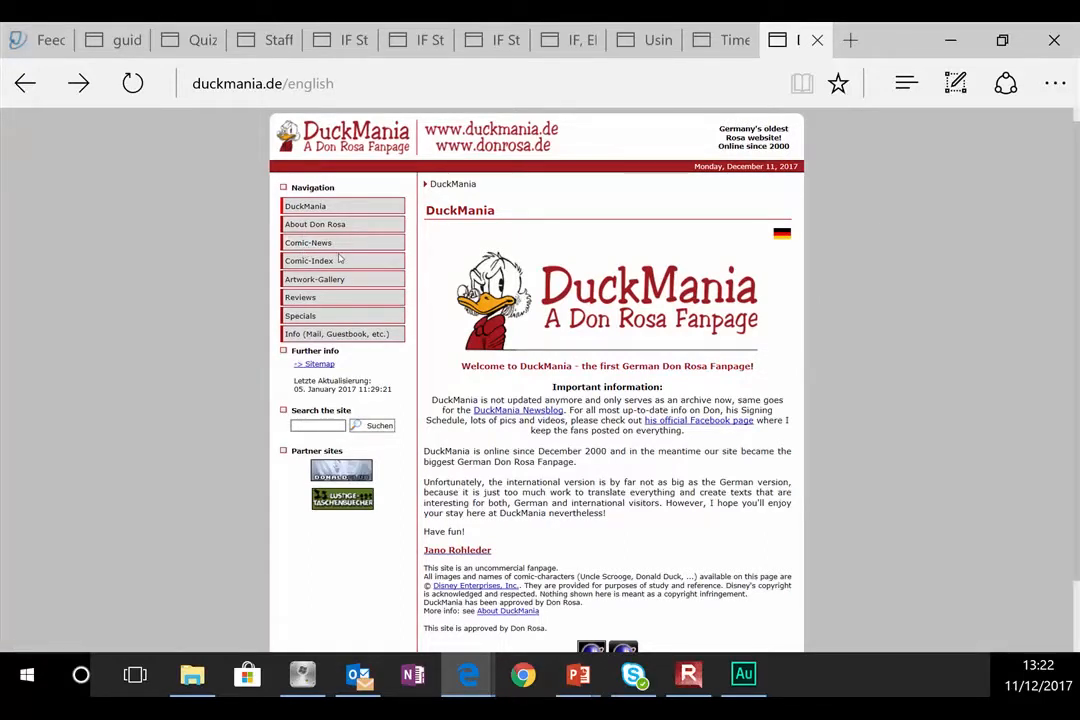
# Step: Go to the mourillon.fr website
pyautogui.click(533, 82)
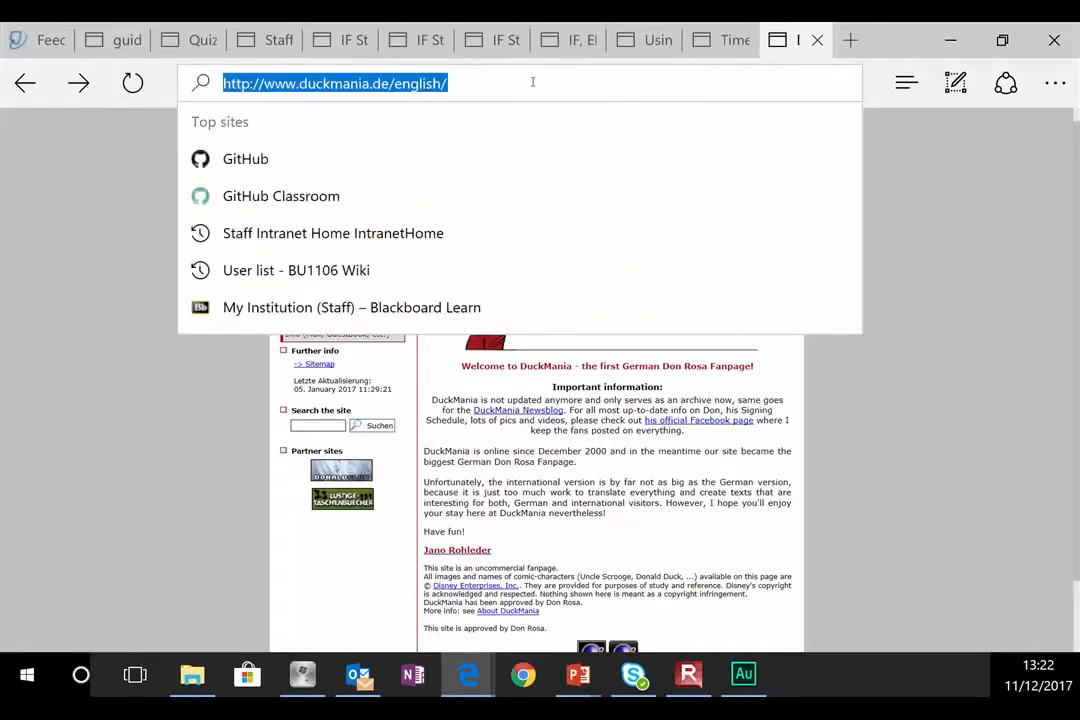
pyautogui.write('mour')
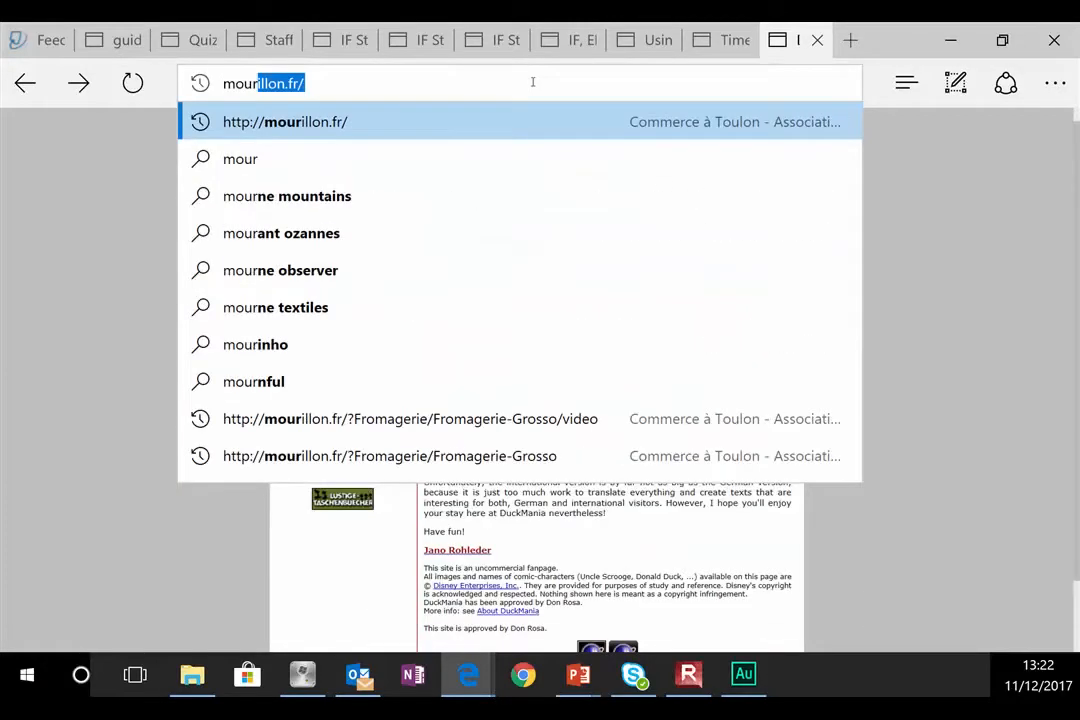
pyautogui.press('Return')
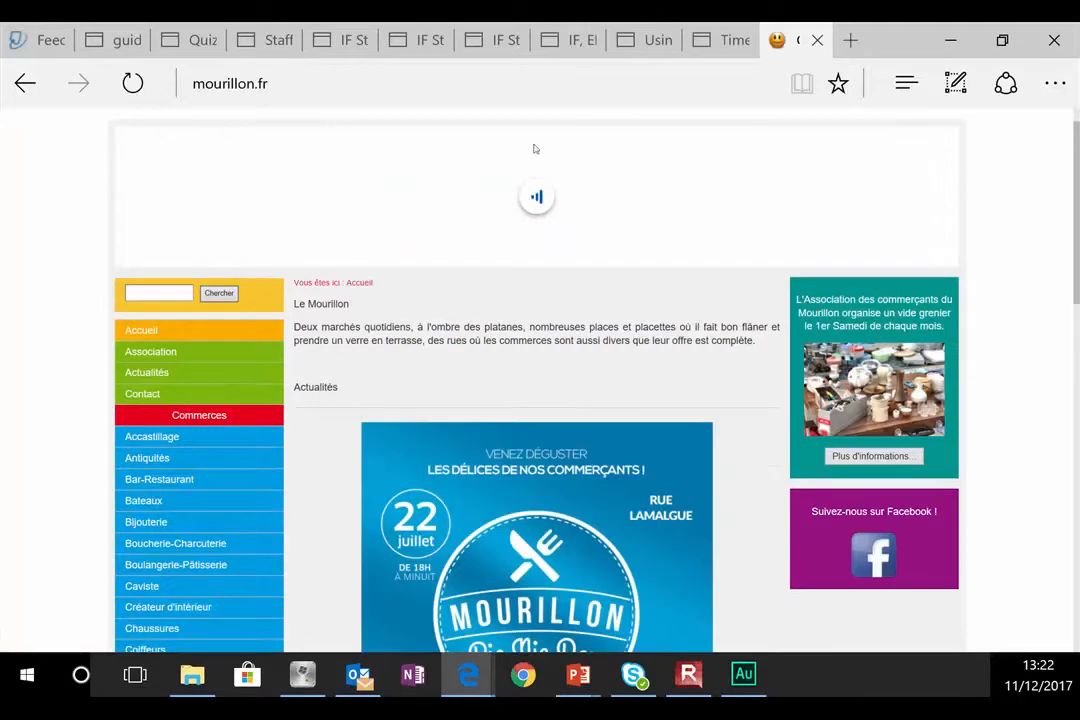
pyautogui.scroll(-5, 241, 431)
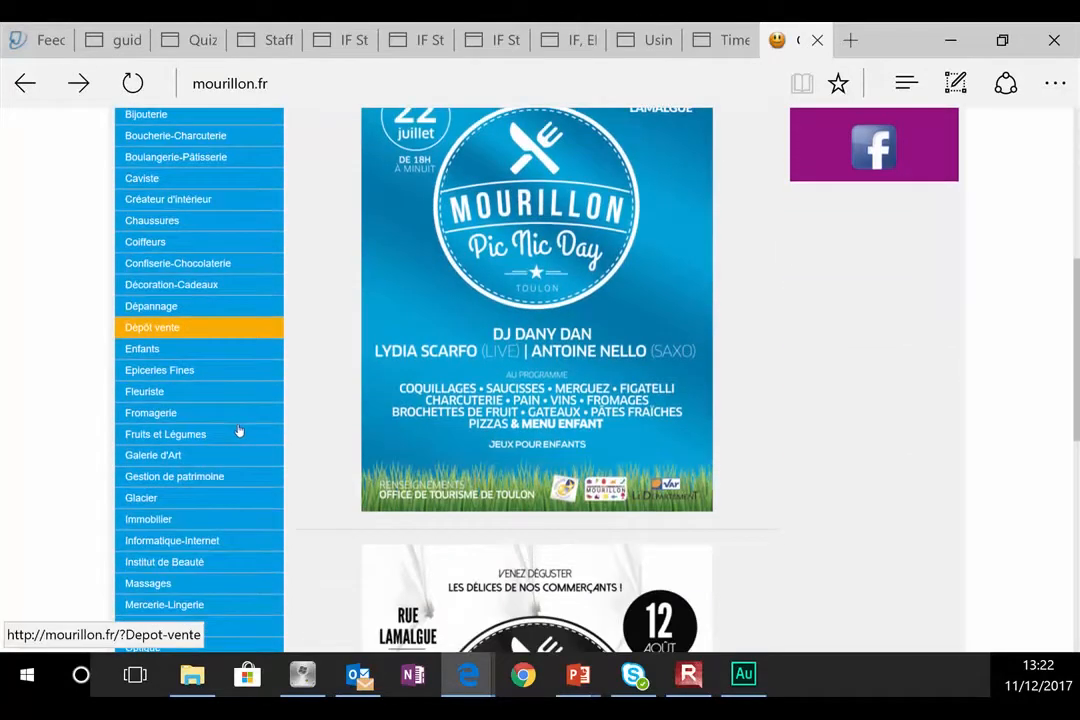
pyautogui.scroll(1, 224, 417)
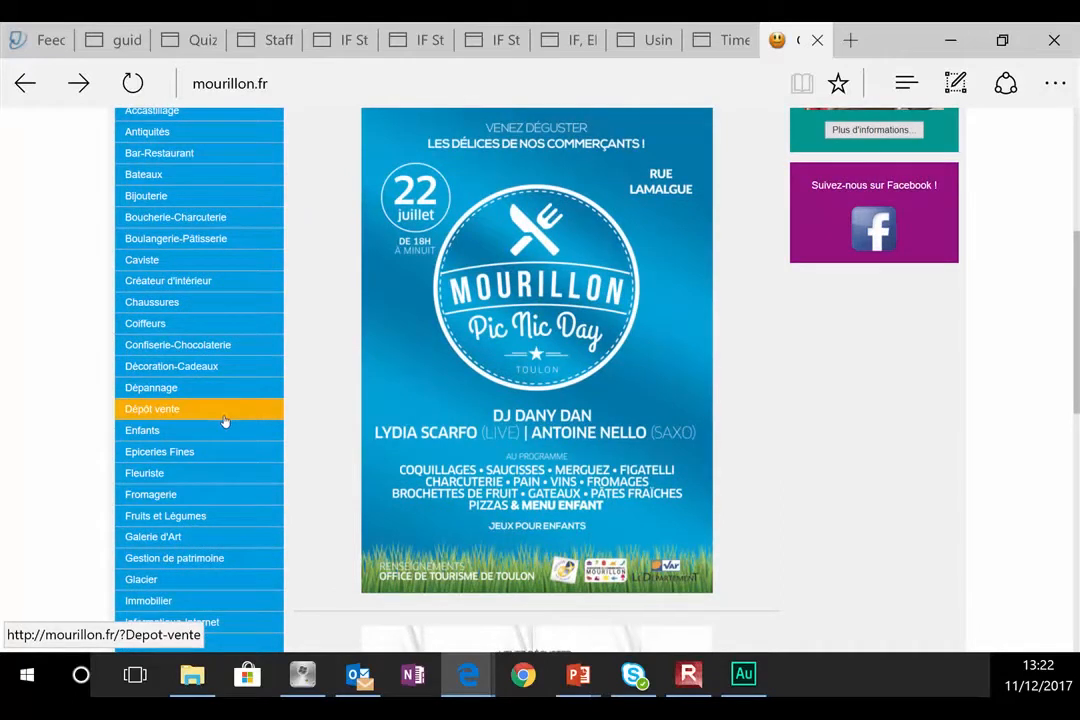
# Step: Open Fromagerie > Fromagerie Grosso, then its 'VISITE INTERACTIVE 360°/VIDEOS' page
pyautogui.click(169, 494)
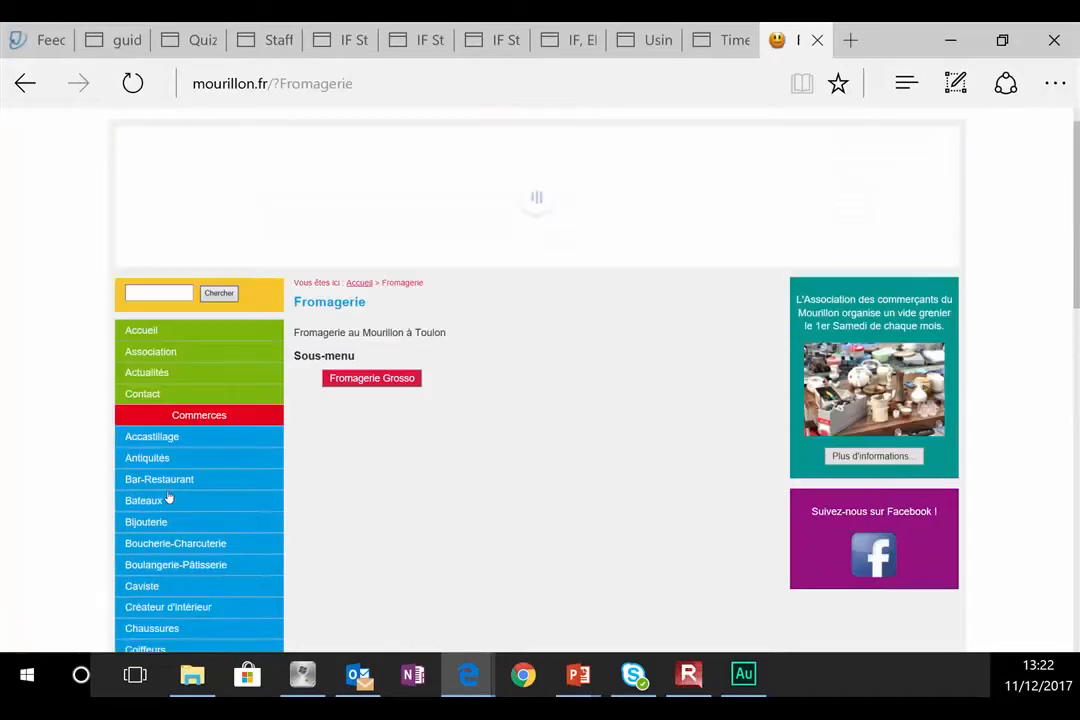
pyautogui.click(399, 380)
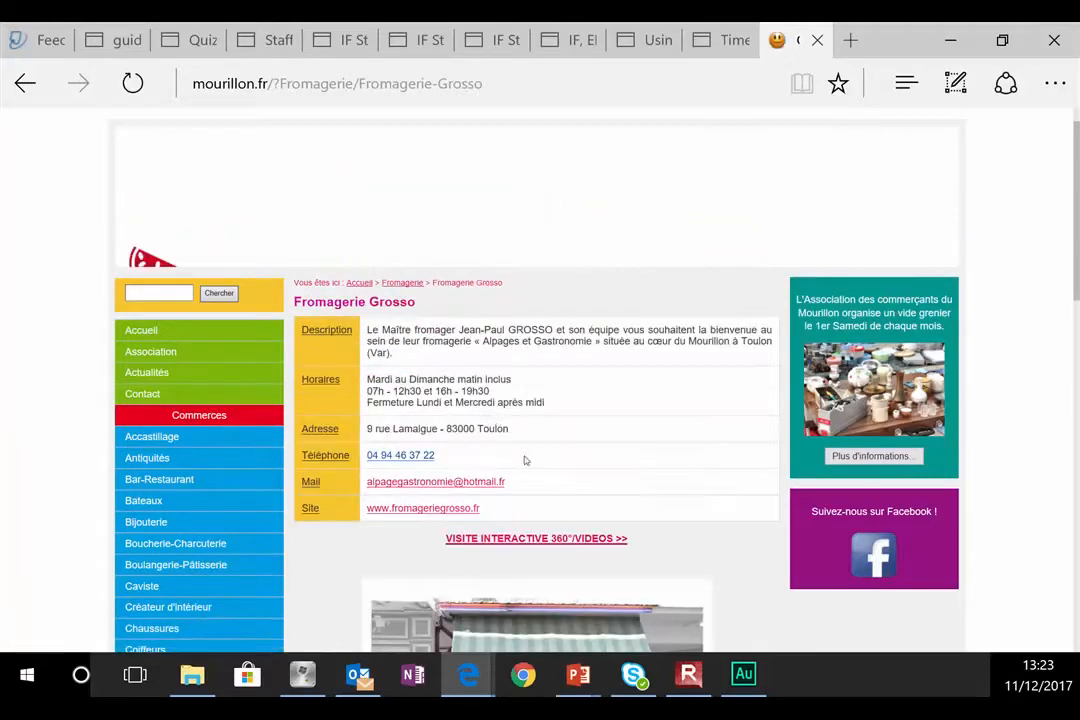
pyautogui.scroll(-3, 494, 424)
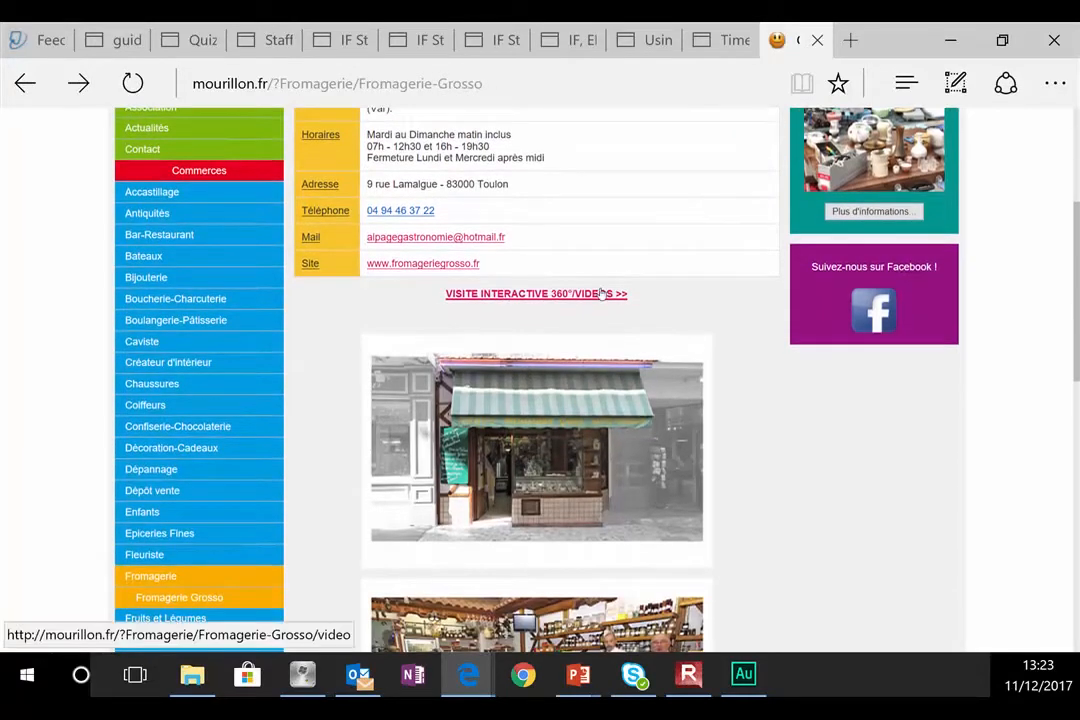
pyautogui.click(601, 293)
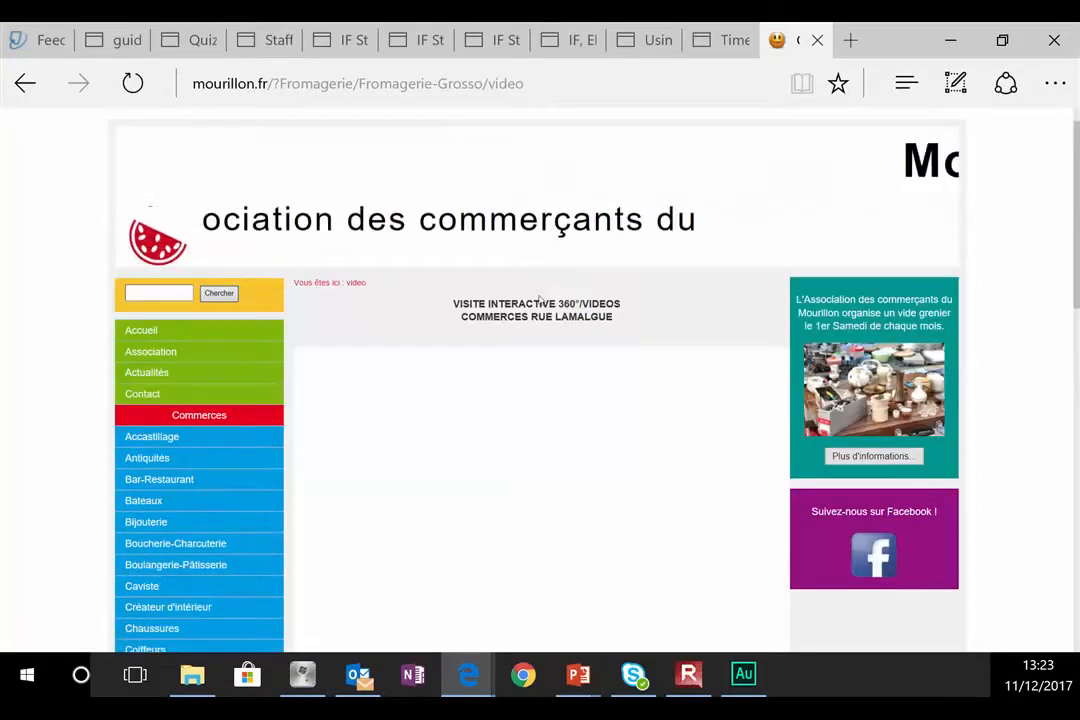
pyautogui.scroll(-3, 541, 360)
pyautogui.scroll(1, 542, 398)
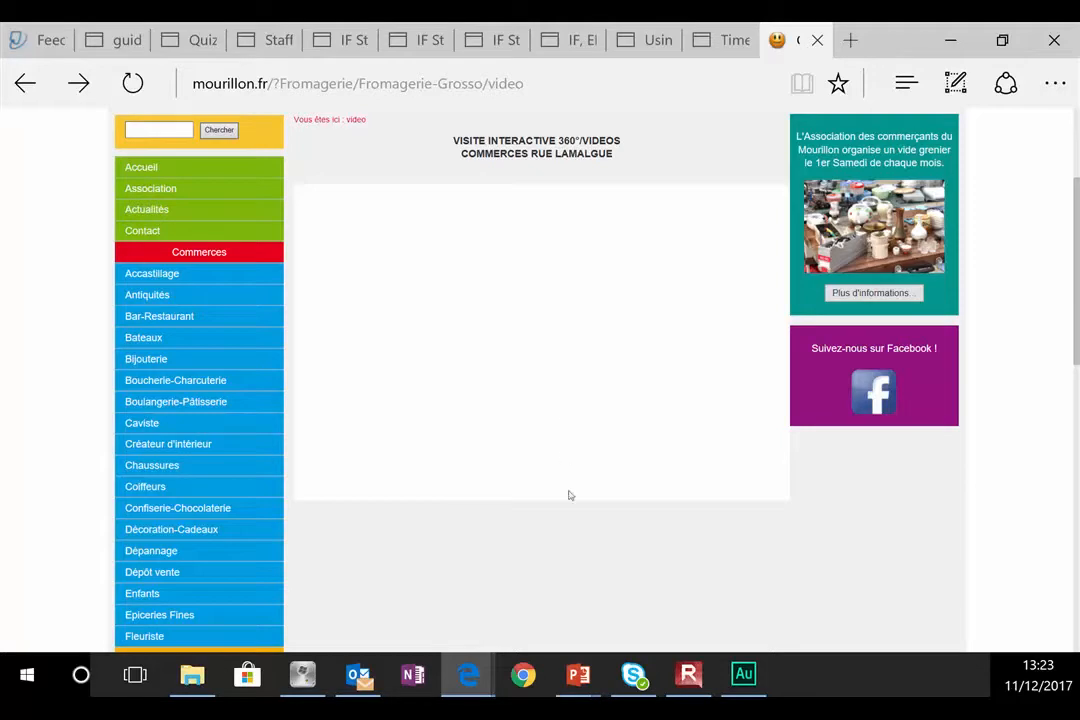
# Step: Load singletonsretreat.com, which shows an iPage 'temporarily unavailable' notice
pyautogui.click(493, 78)
pyautogui.write('single')
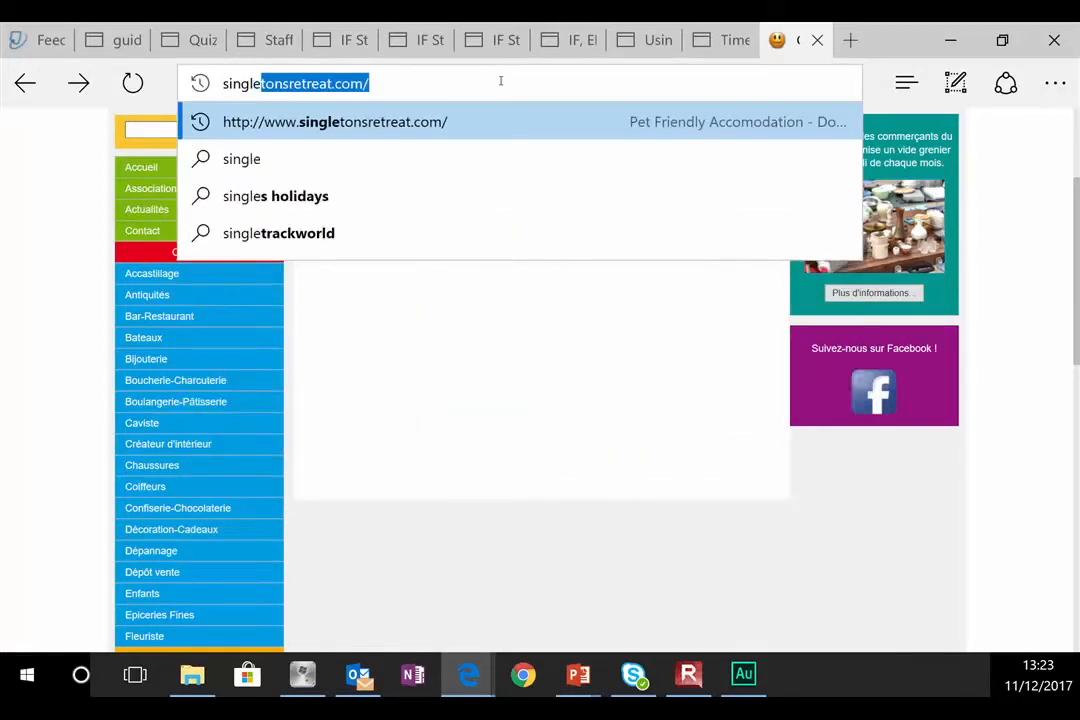
pyautogui.press('Return')
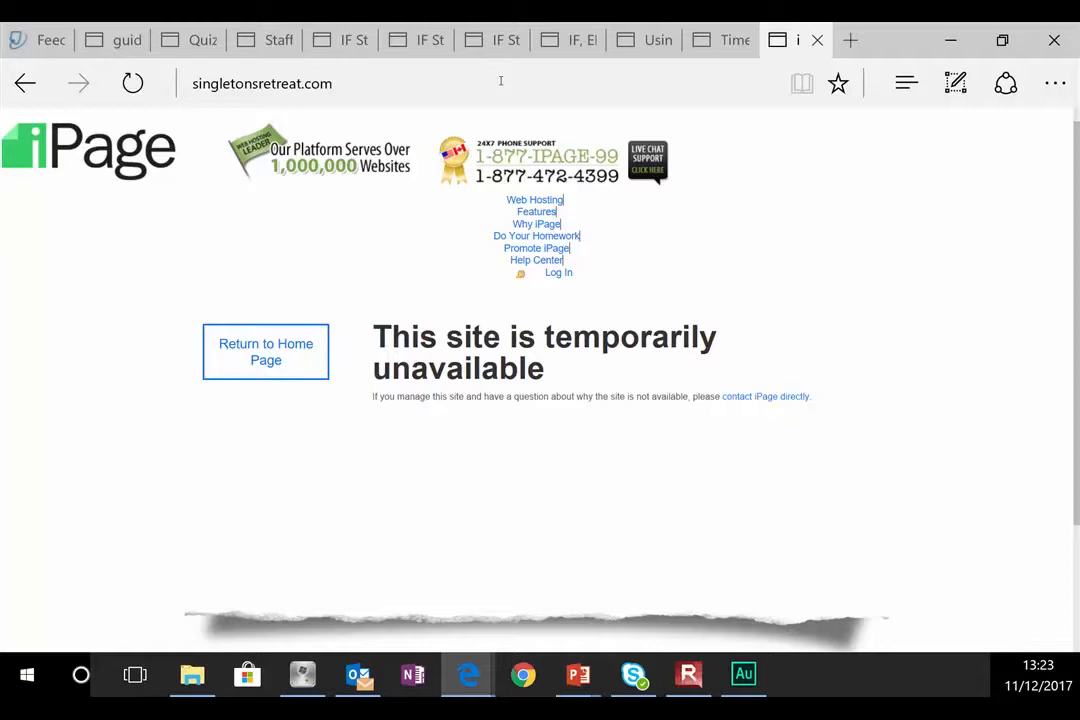
pyautogui.scroll(-2, 574, 528)
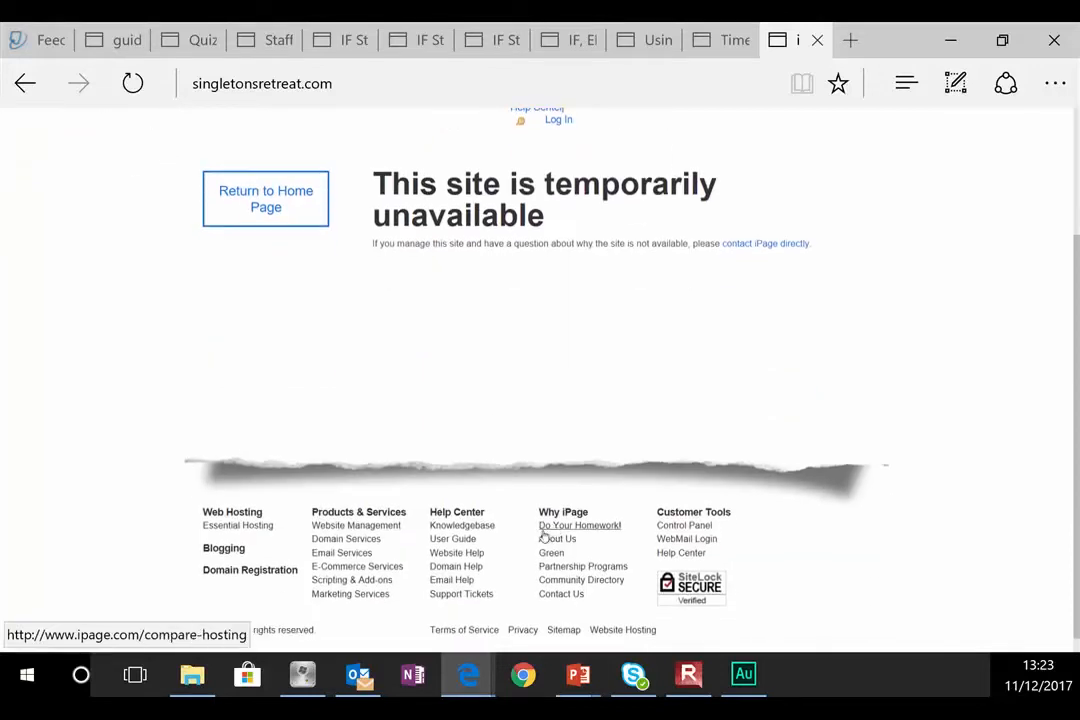
pyautogui.scroll(2, 522, 550)
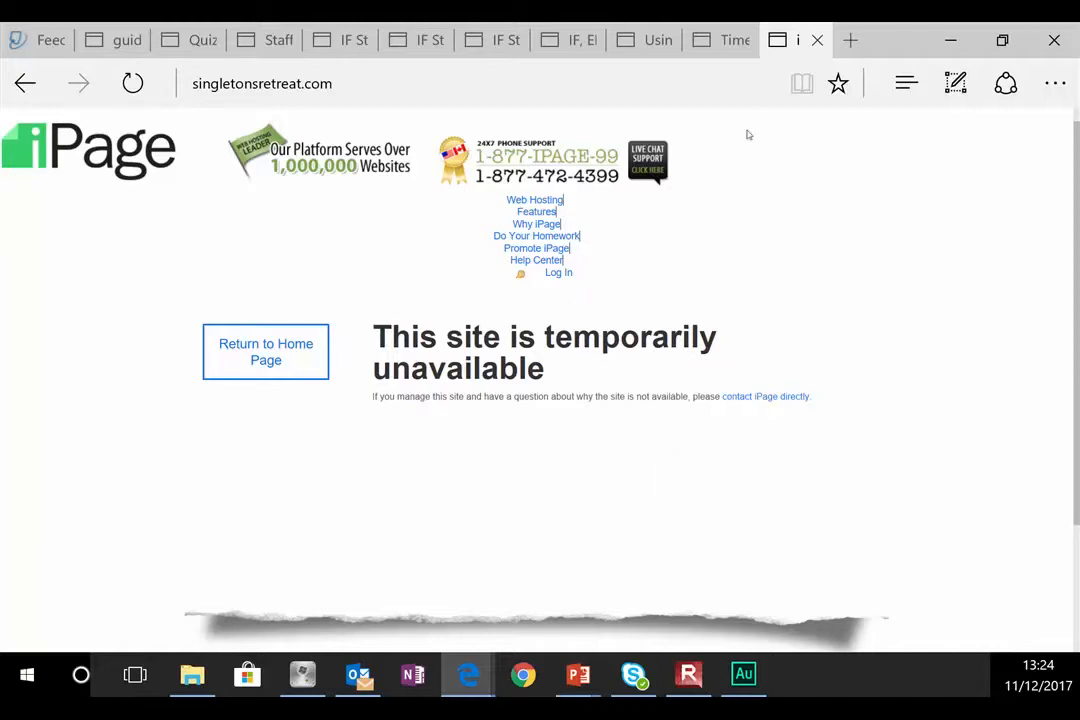
pyautogui.click(694, 77)
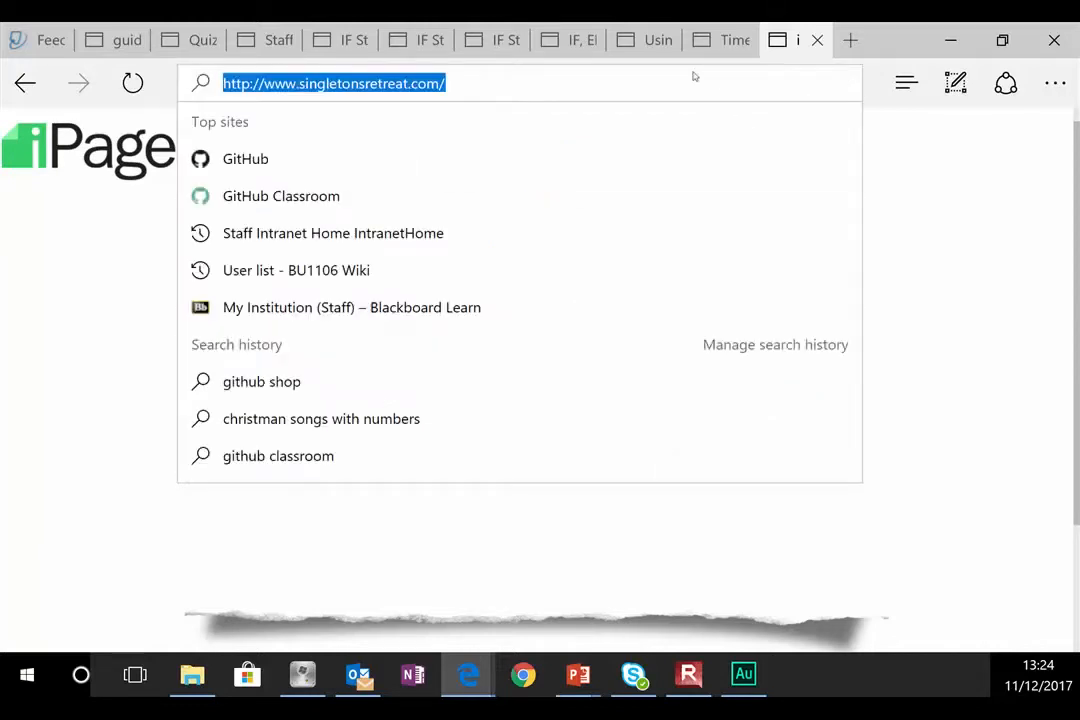
# Step: Go to cmsimple.org, switch to English and open the Downloads page
pyautogui.write('cmsimple.org/')
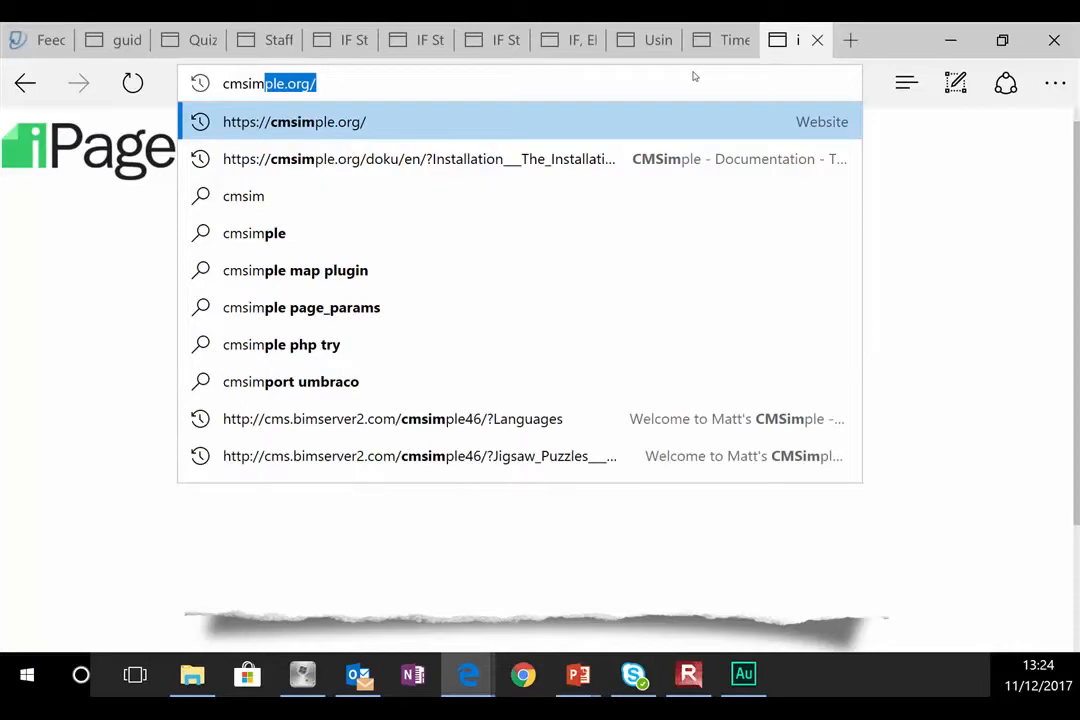
pyautogui.press('Return')
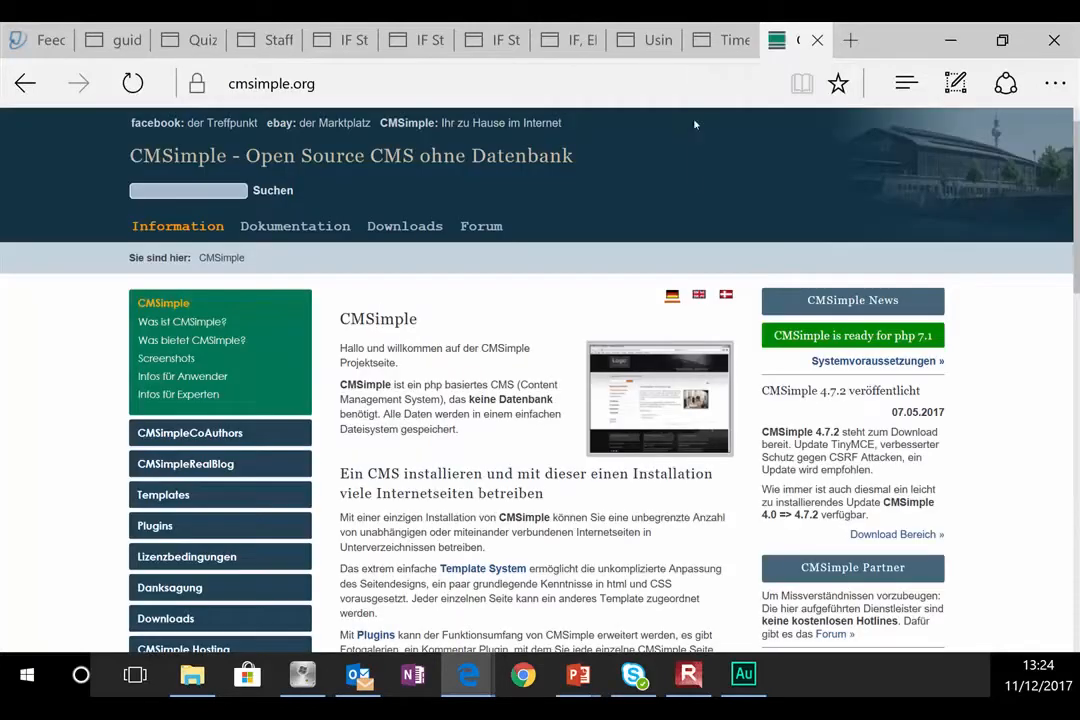
pyautogui.click(702, 297)
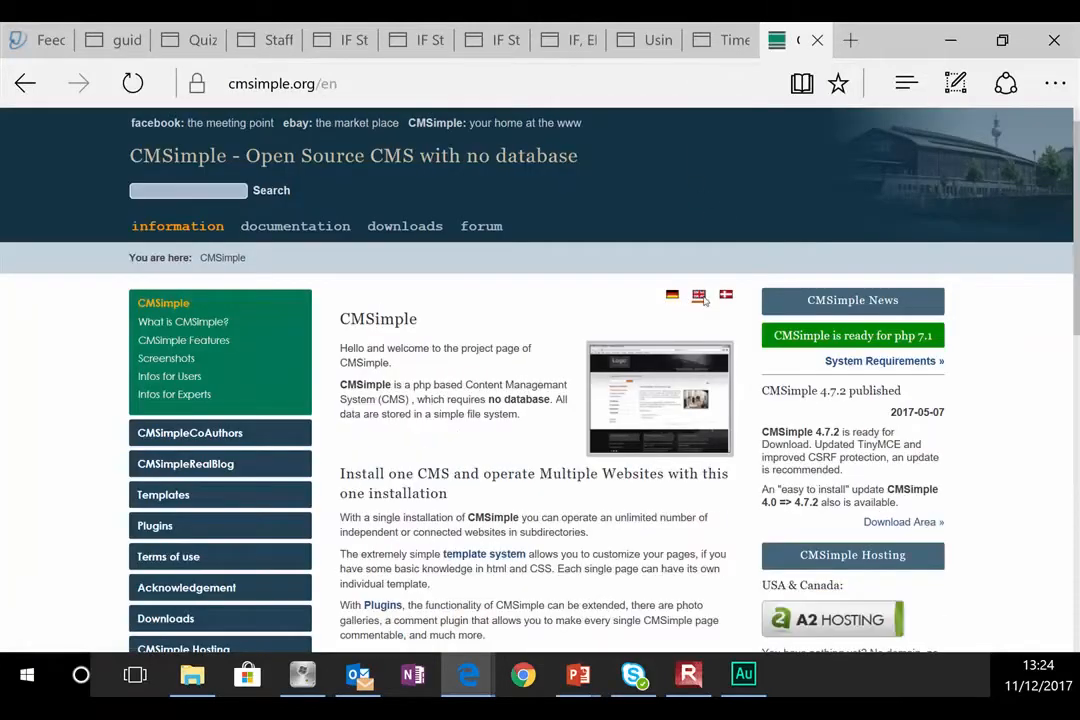
pyautogui.click(406, 230)
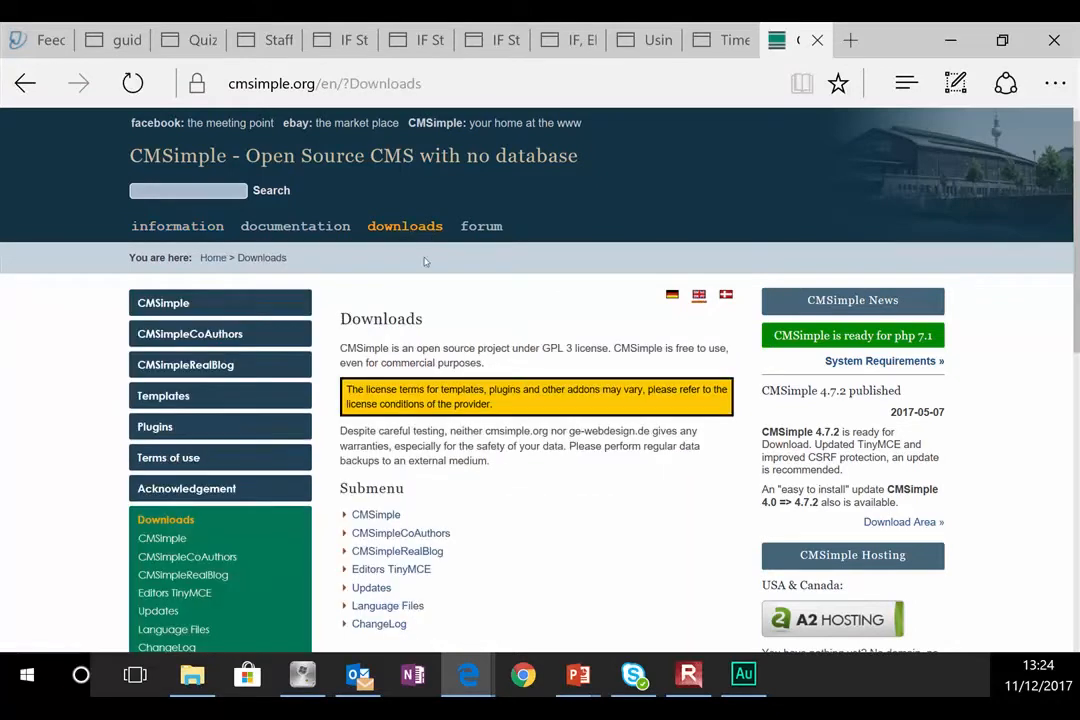
pyautogui.scroll(-3, 472, 364)
pyautogui.scroll(2, 472, 337)
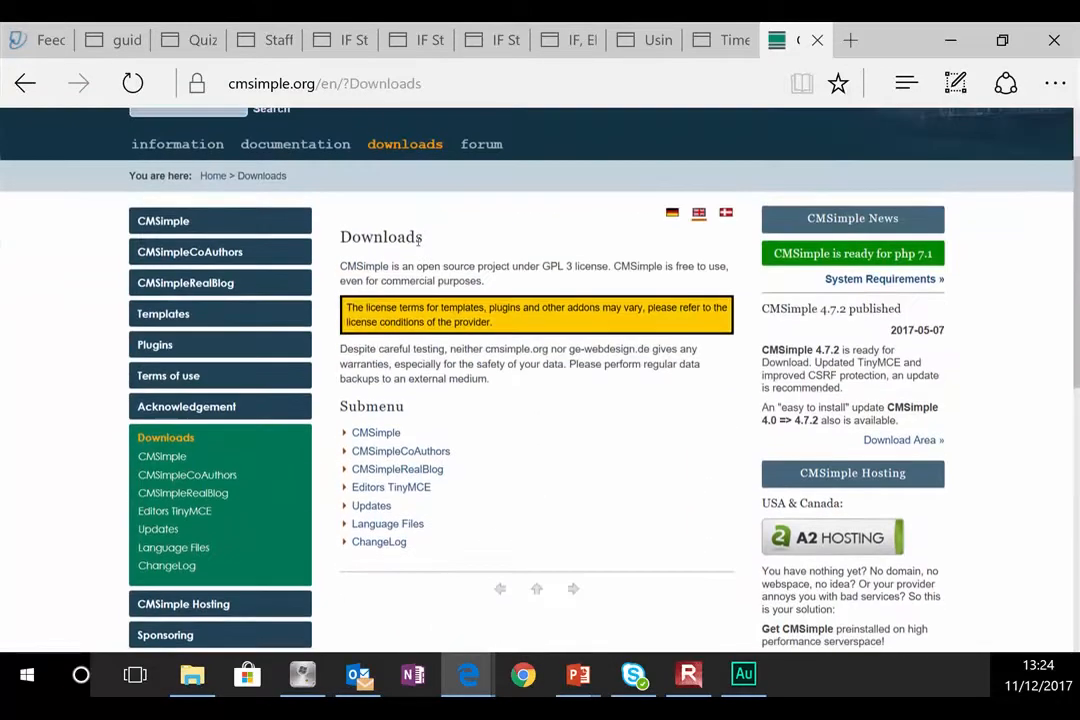
# Step: Download and save CMSimple_4-7-2.zip, then open its Downloads\cmsimple folder
pyautogui.click(375, 434)
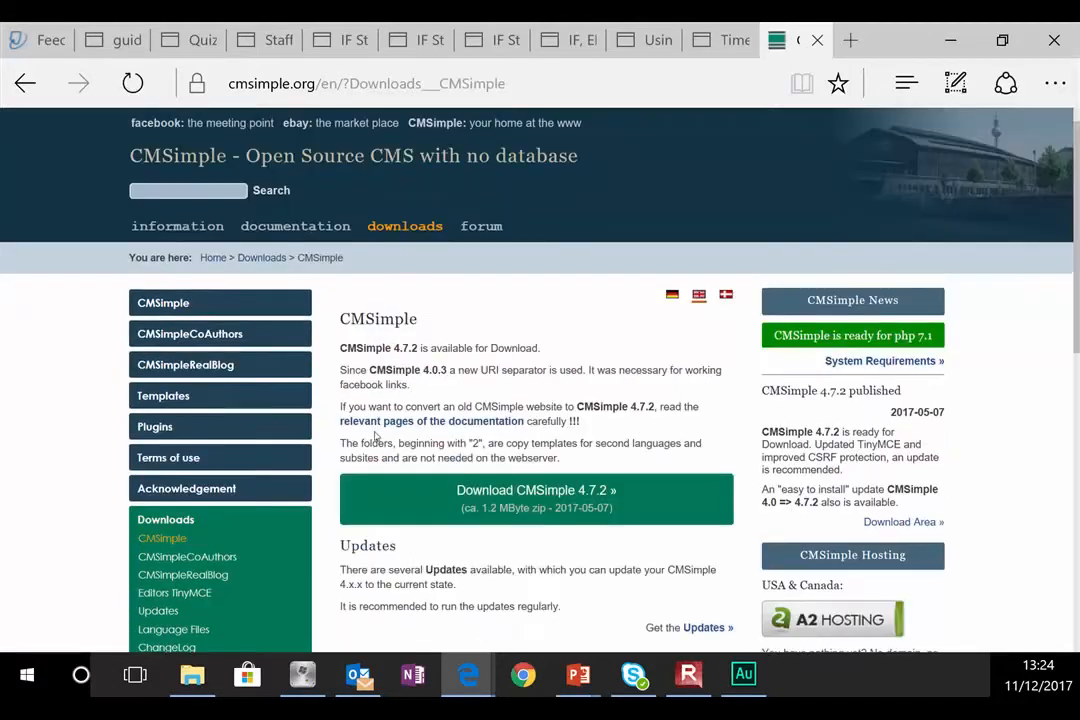
pyautogui.click(603, 491)
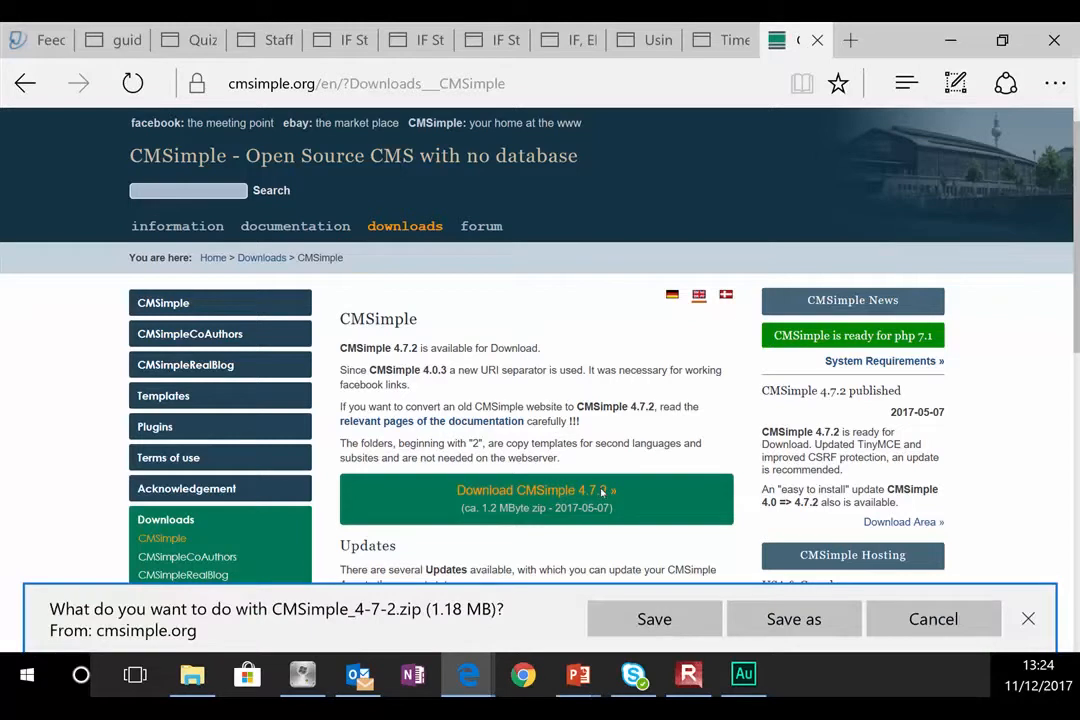
pyautogui.click(690, 619)
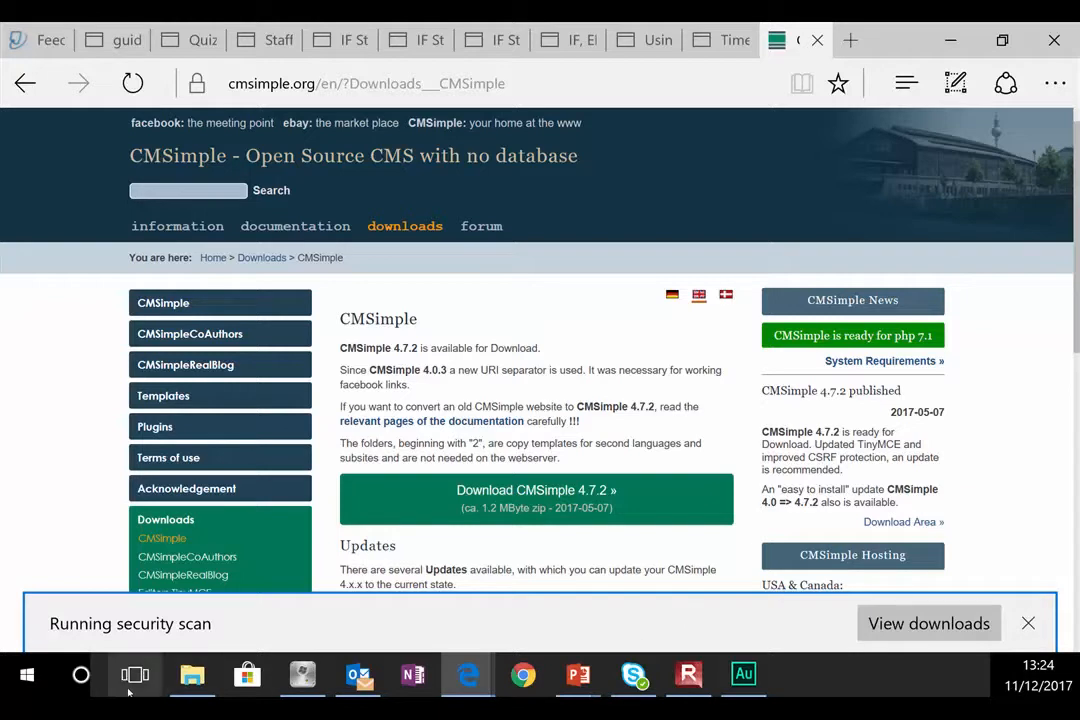
pyautogui.moveTo(176, 688)
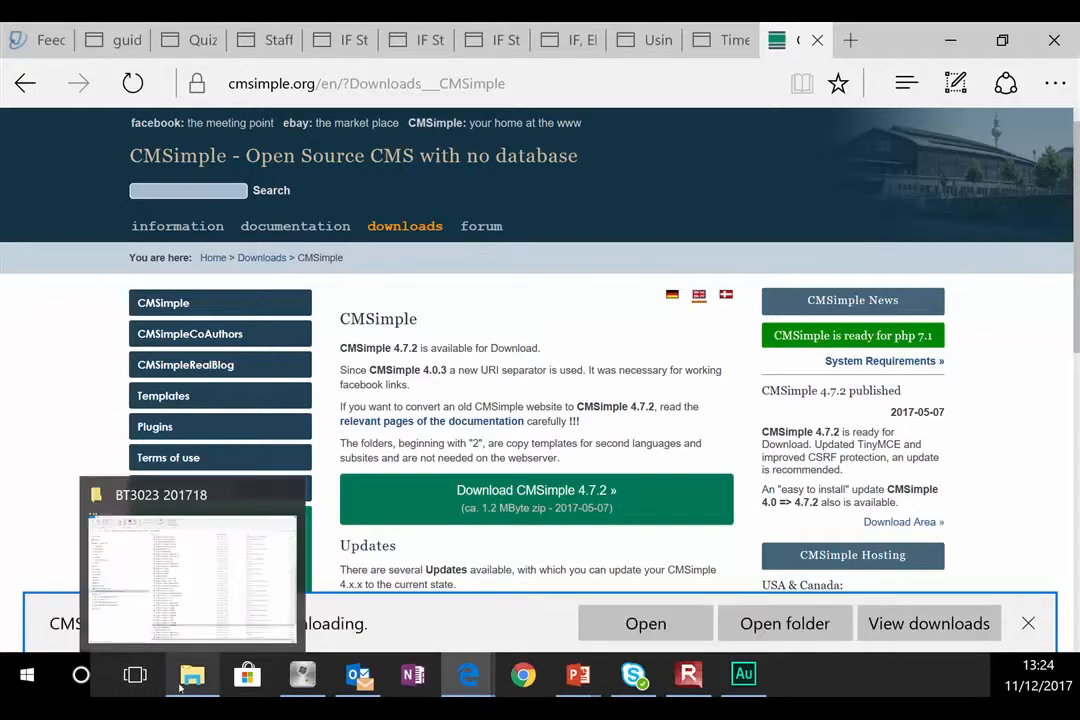
pyautogui.moveTo(688, 682)
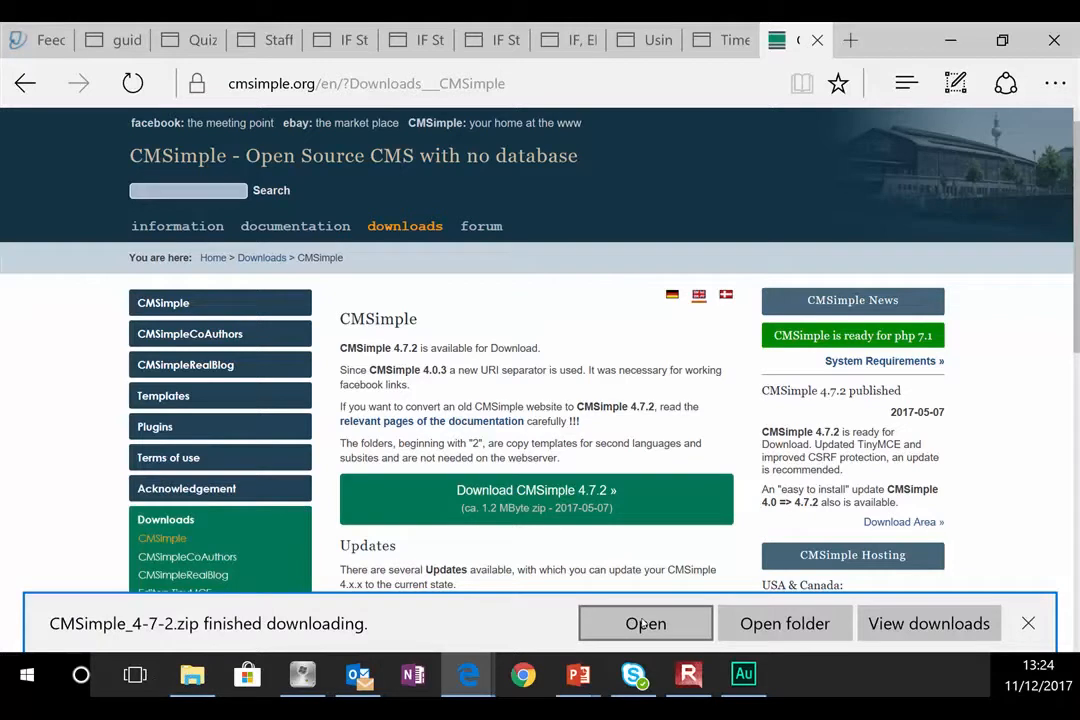
pyautogui.click(756, 625)
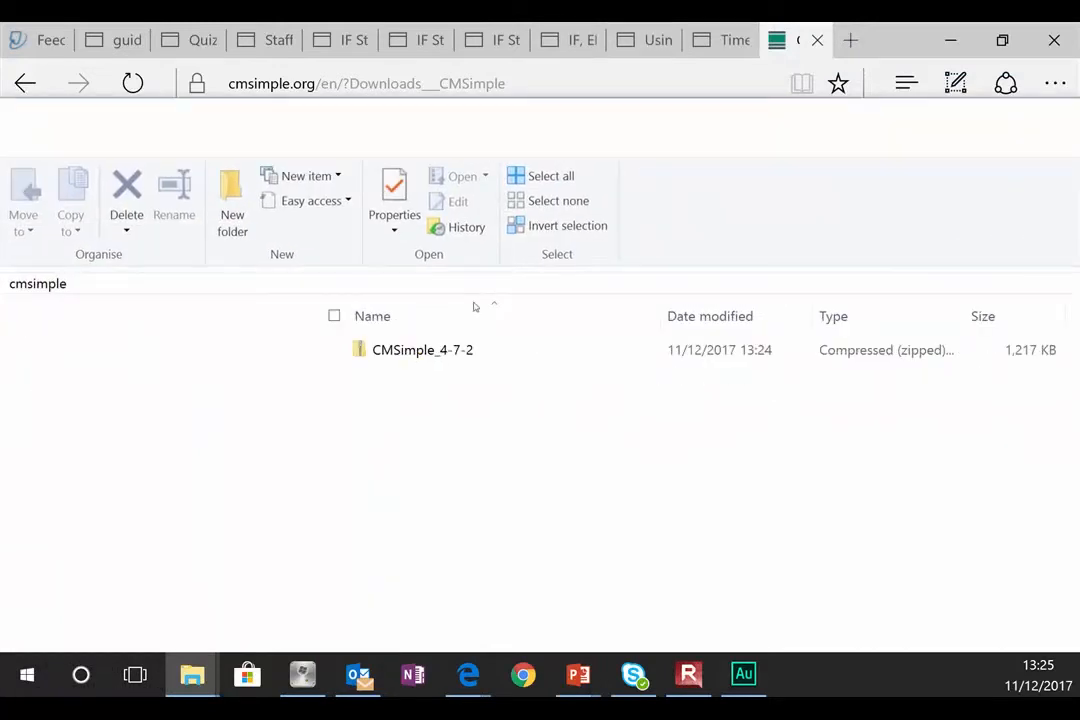
# Step: Check the CMSimple_4-7-2 zip's contents, then 7-Zip extract it to a CMSimple_4-7-2 folder
pyautogui.click(430, 349)
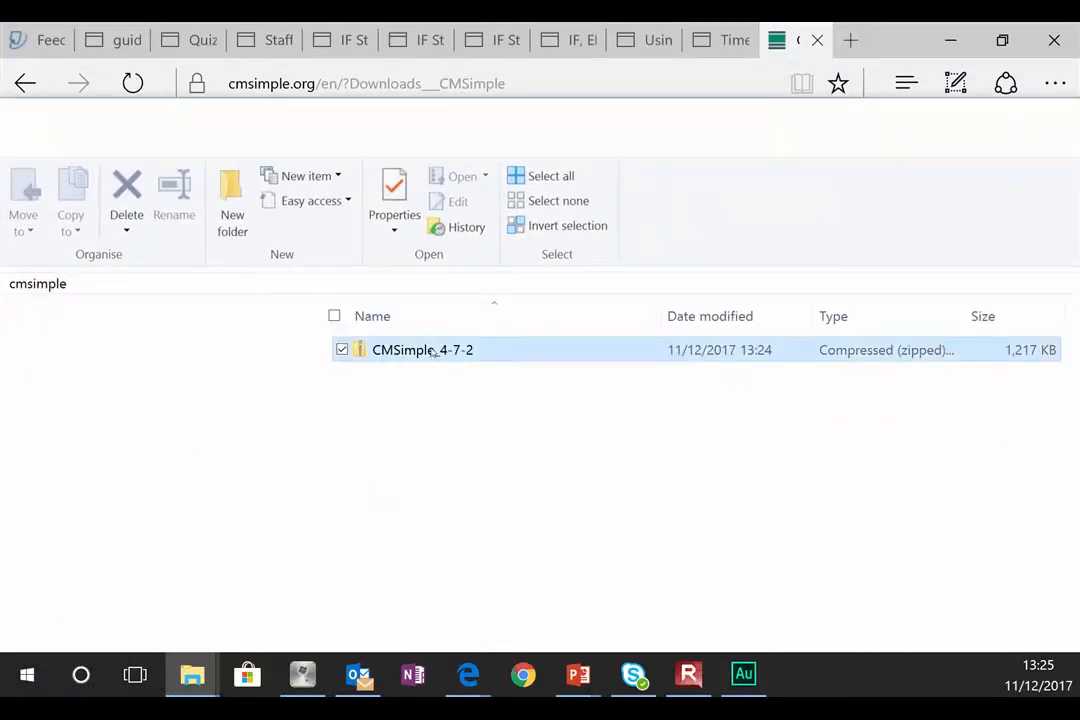
pyautogui.rightClick(430, 349)
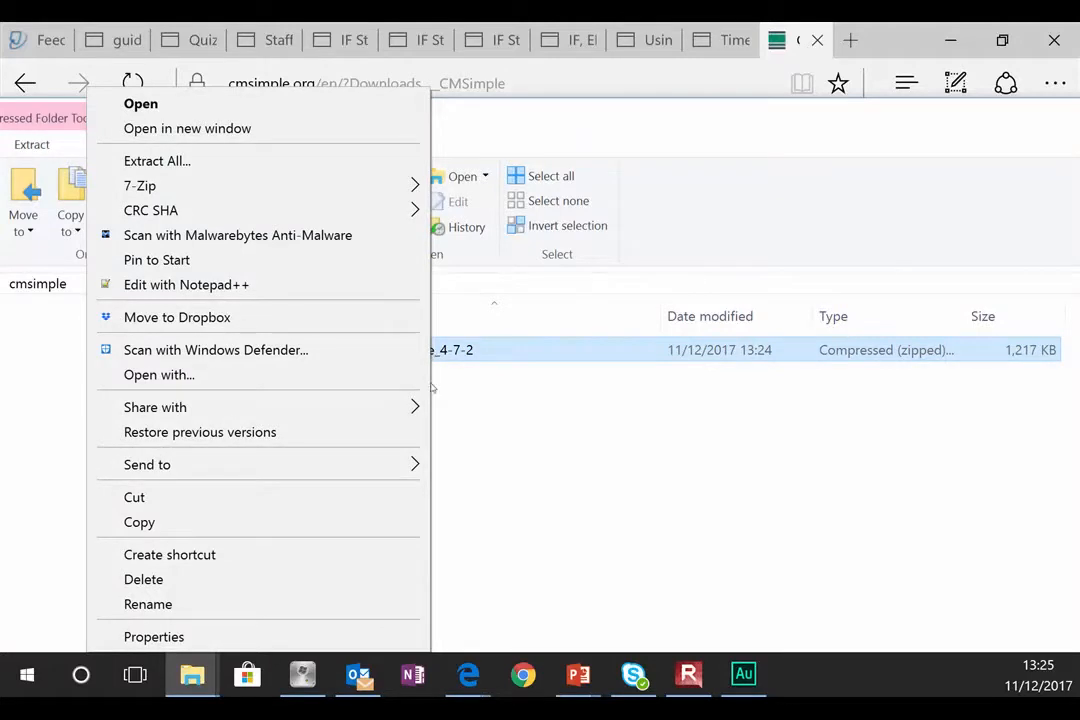
pyautogui.click(685, 556)
pyautogui.doubleClick(440, 357)
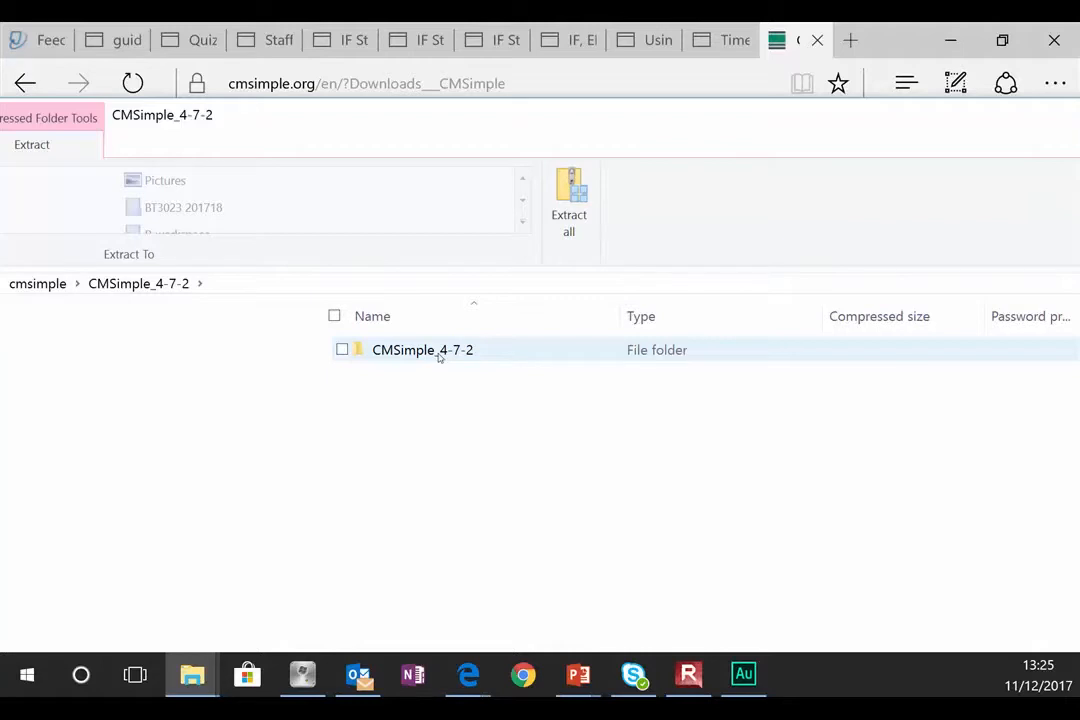
pyautogui.click(38, 284)
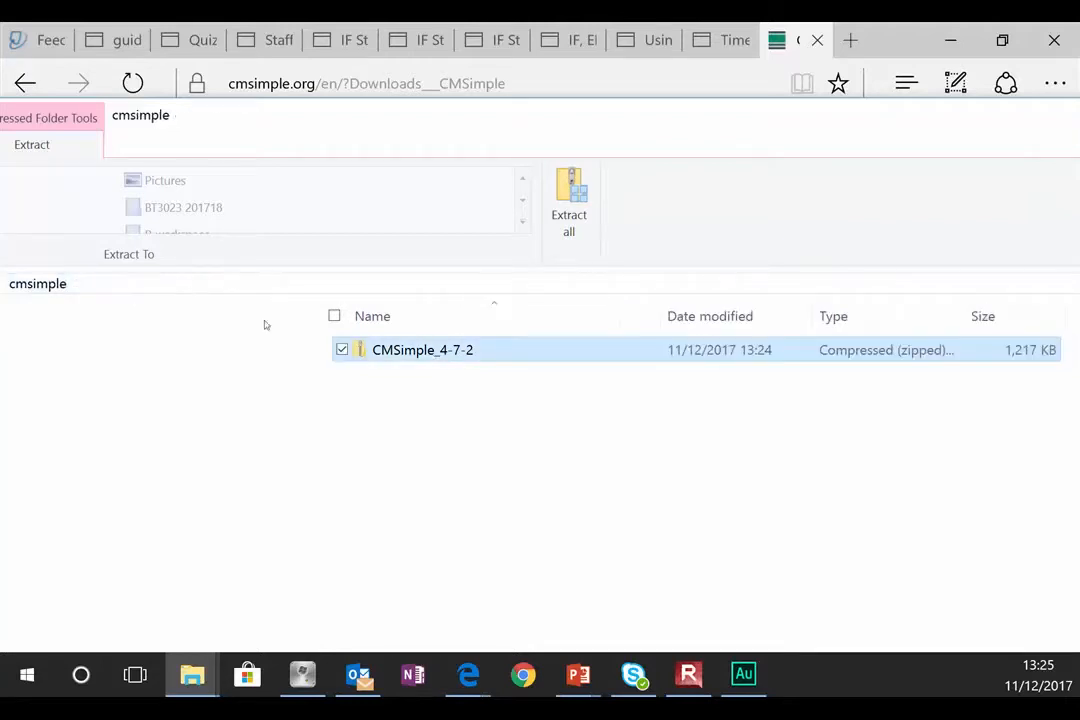
pyautogui.rightClick(401, 351)
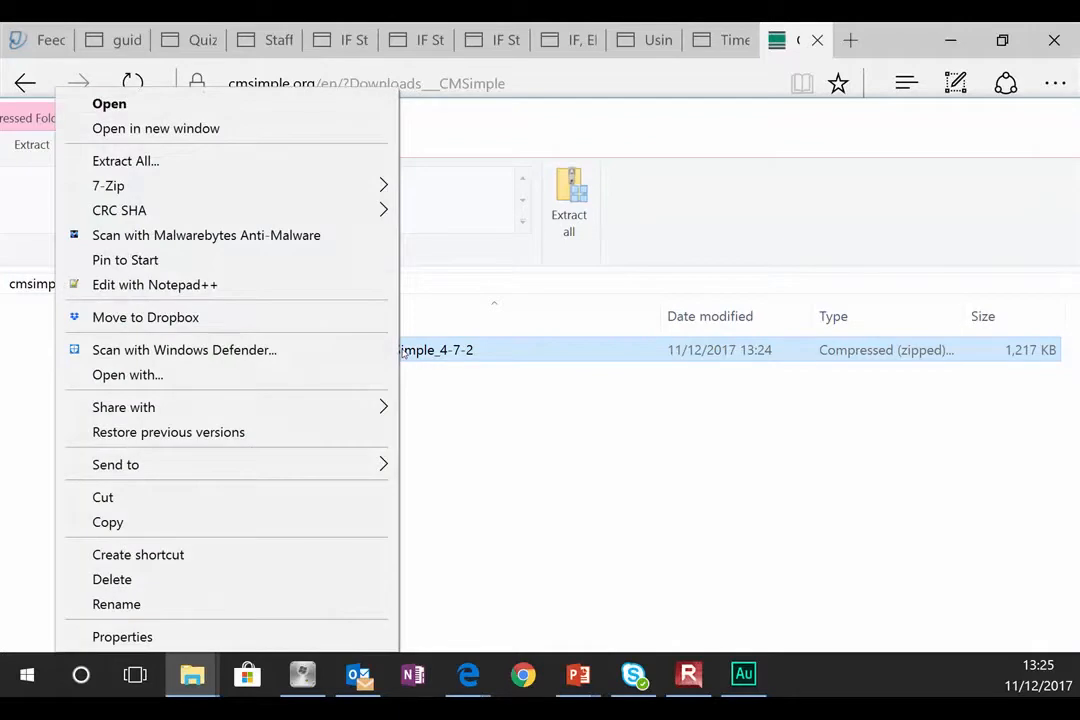
pyautogui.moveTo(362, 185)
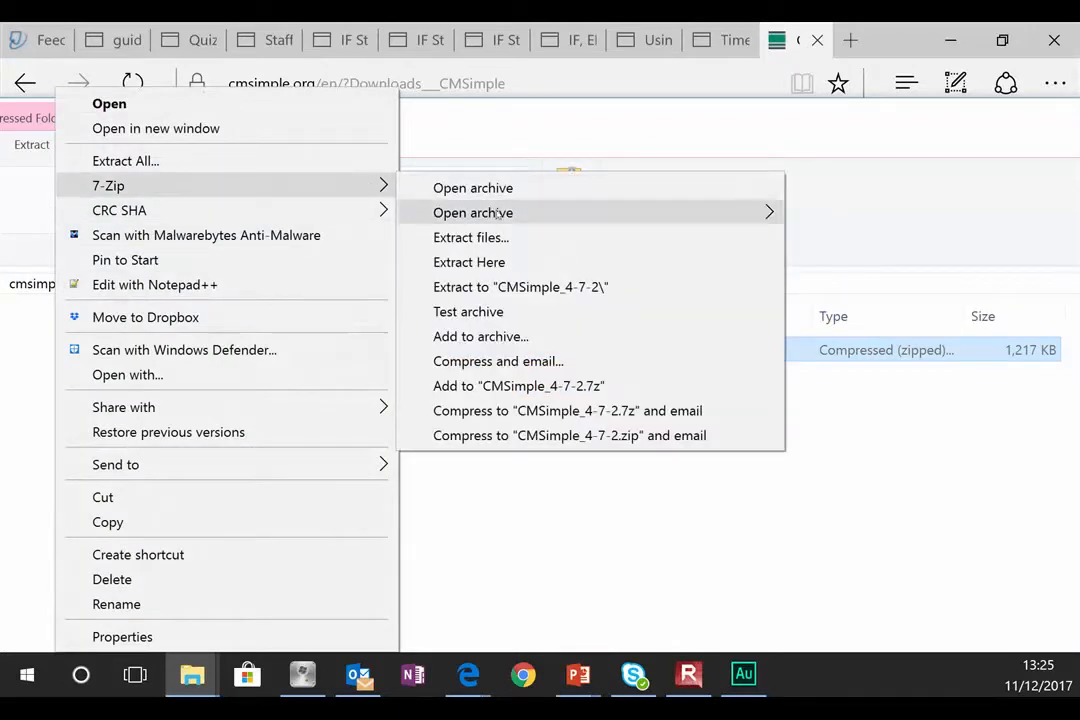
pyautogui.click(540, 289)
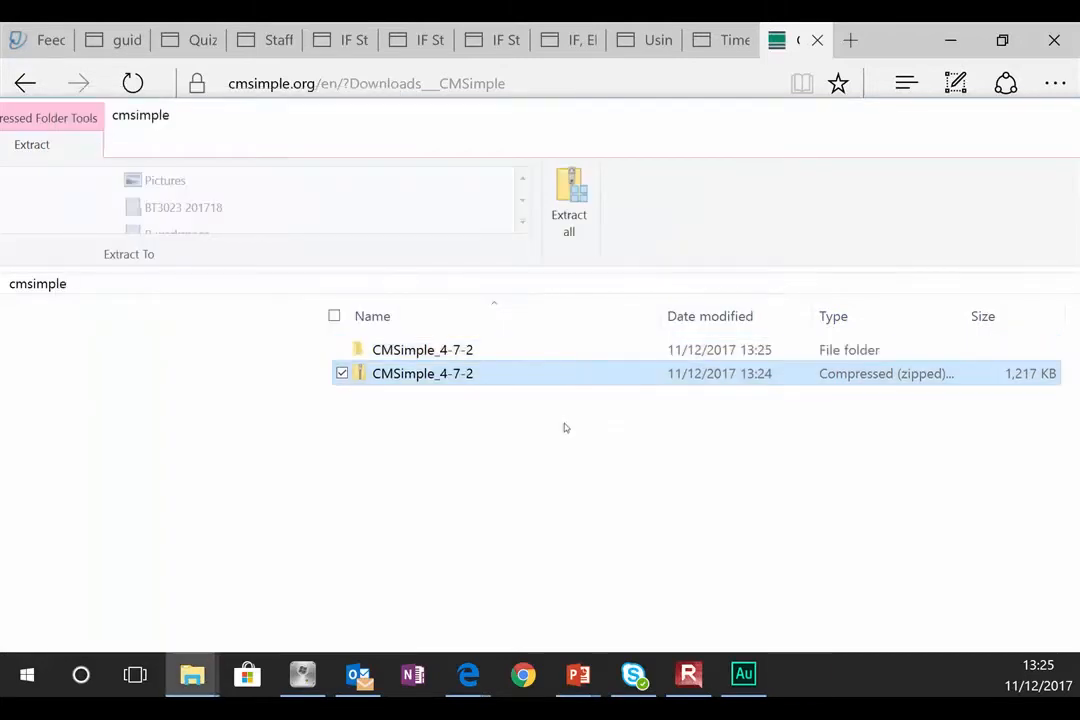
# Step: Rename the extracted CMSimple_4-7-2 folder to 'cmsimple472'
pyautogui.click(422, 349)
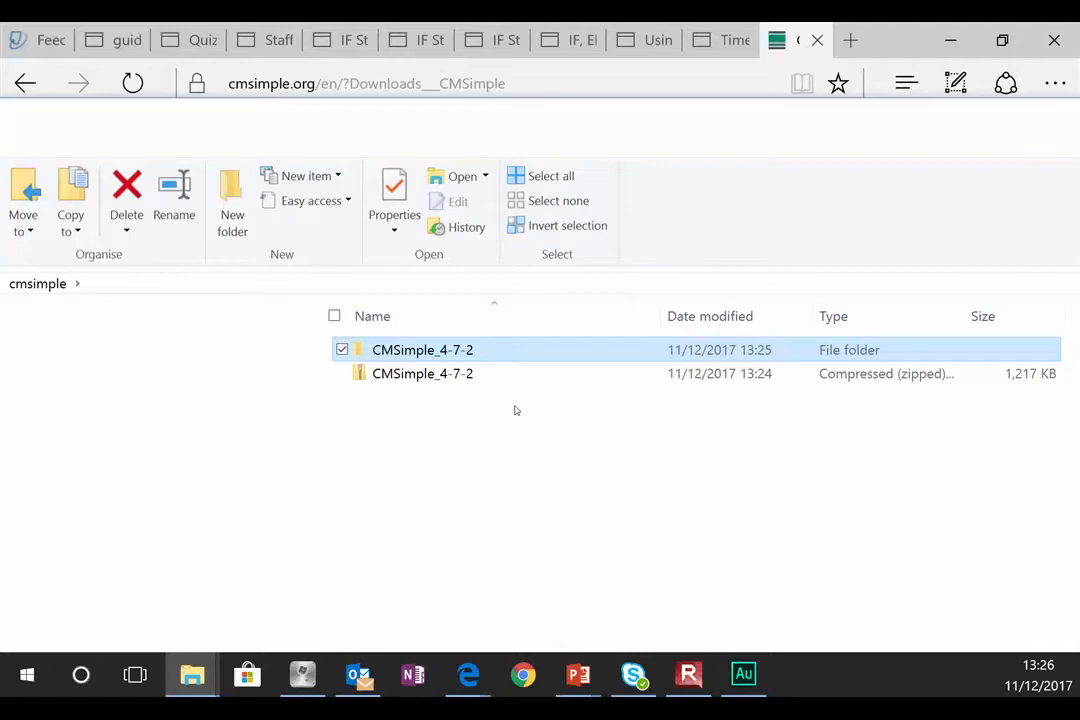
pyautogui.press('F2')
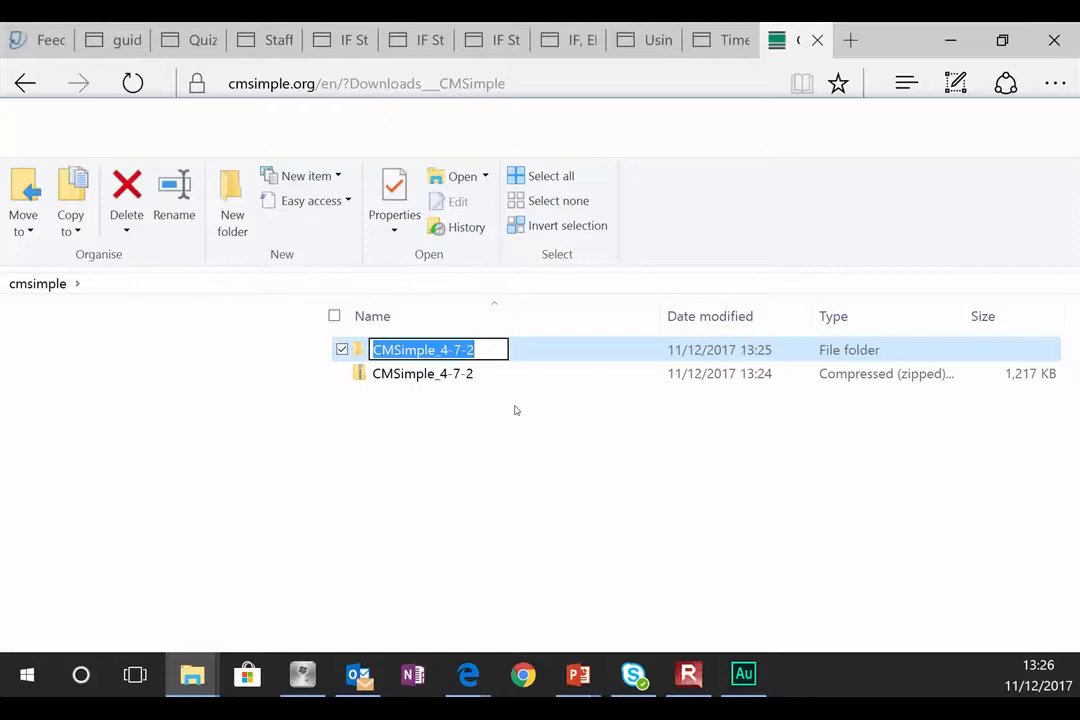
pyautogui.write('cmsimpl')
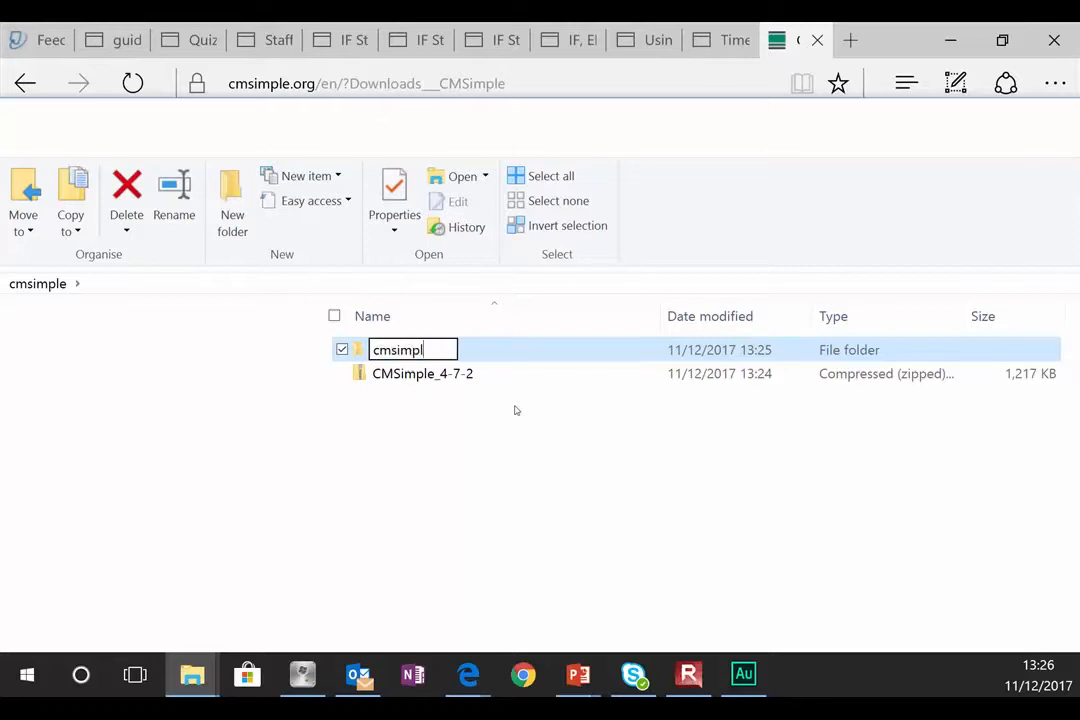
pyautogui.write('e472')
pyautogui.press('Return')
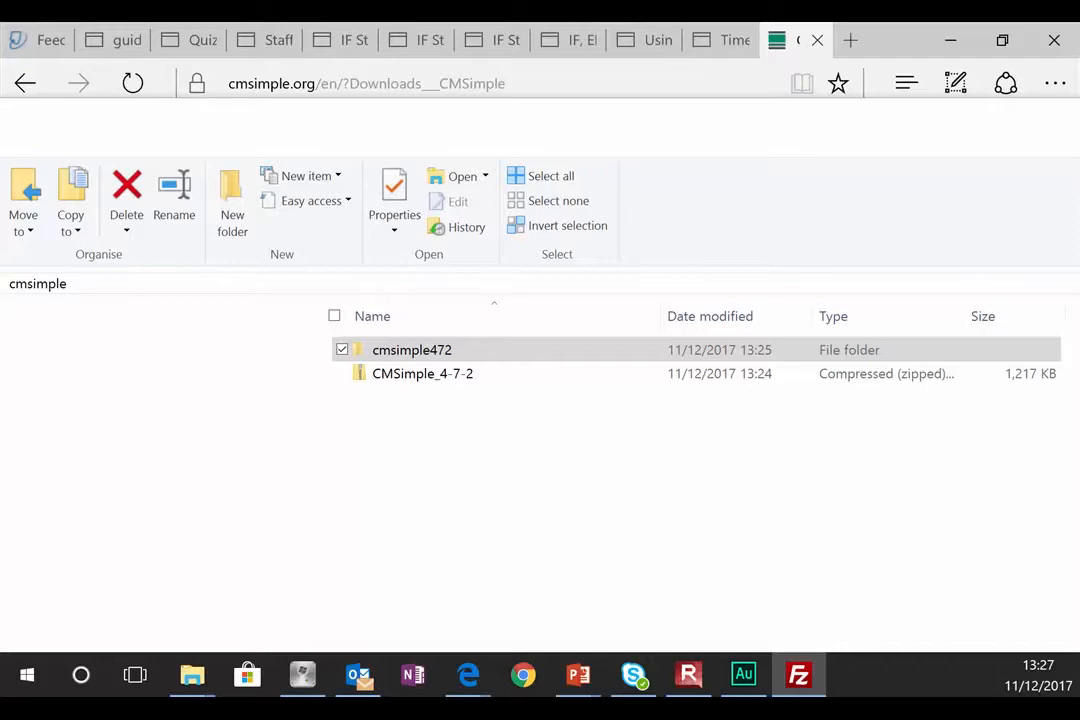
# Step: Bring FileZilla forward and enlarge its file lists to browse the server's CMS folders
pyautogui.click(799, 675)
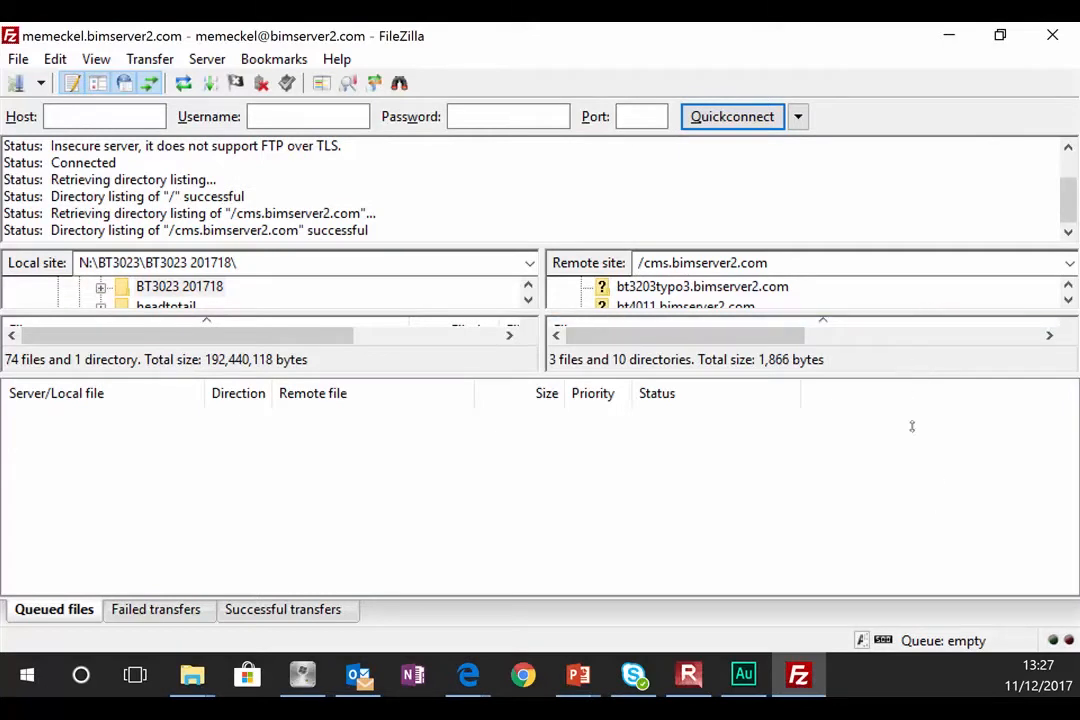
pyautogui.moveTo(551, 372); pyautogui.dragTo(564, 580)
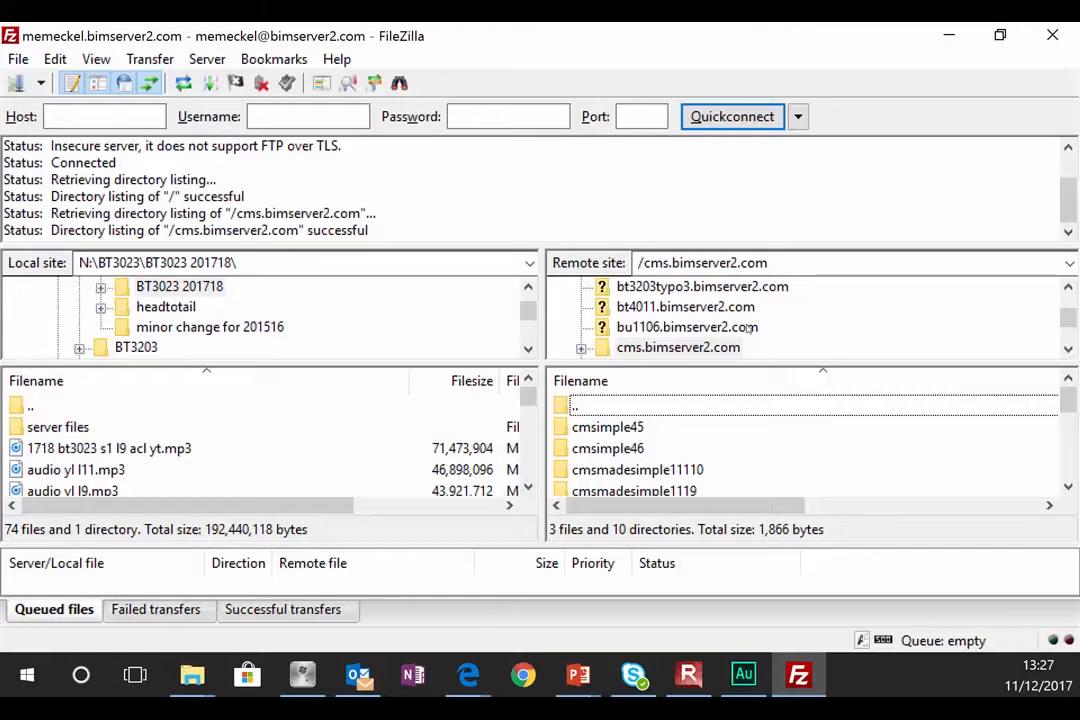
pyautogui.moveTo(197, 677)
pyautogui.scroll(-2, 1052, 424)
pyautogui.scroll(2, 1052, 424)
pyautogui.scroll(-3, 1070, 485)
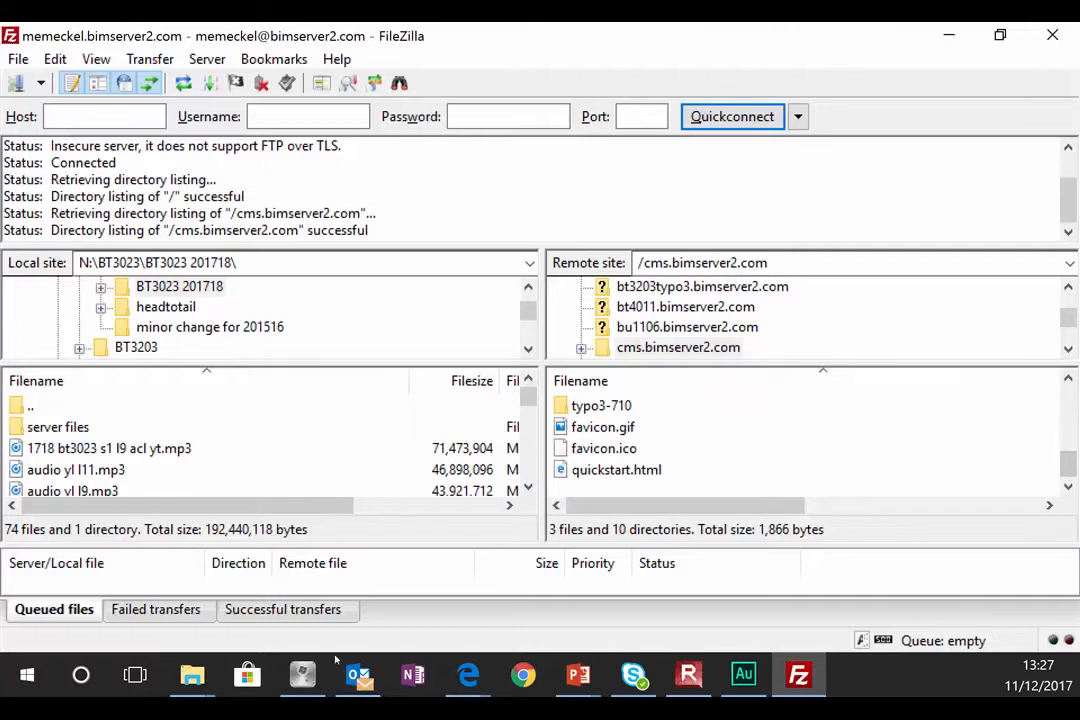
# Step: Switch back to the cmsimple File Explorer window in front of the maximized FileZilla
pyautogui.click(191, 675)
pyautogui.click(322, 576)
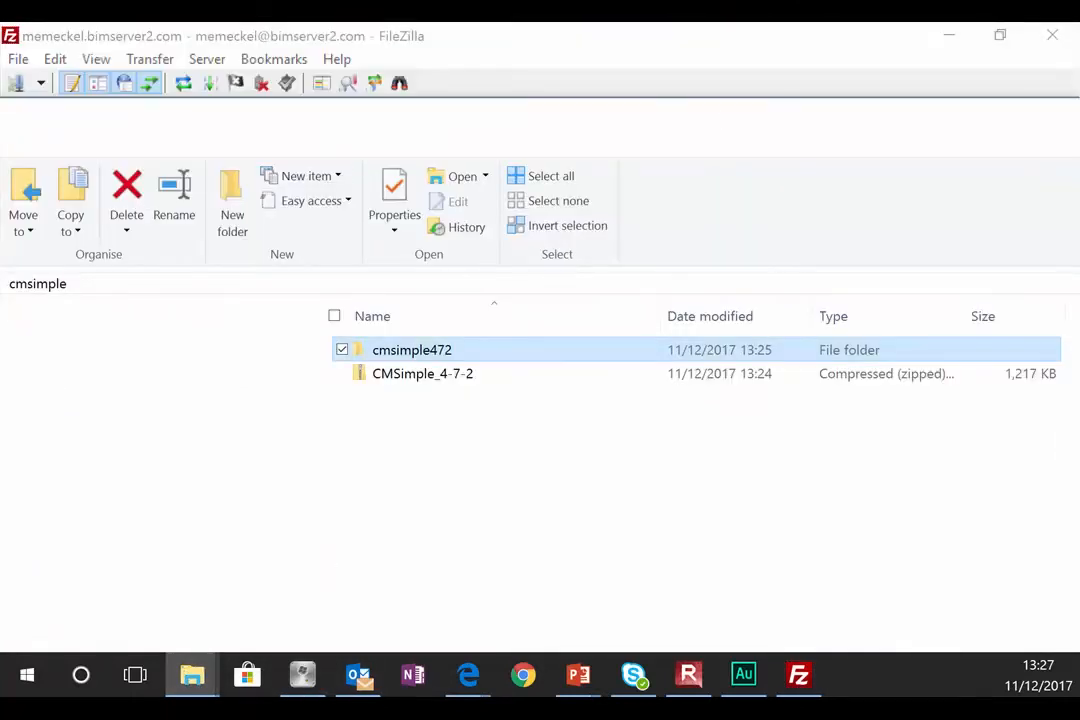
pyautogui.click(1000, 35)
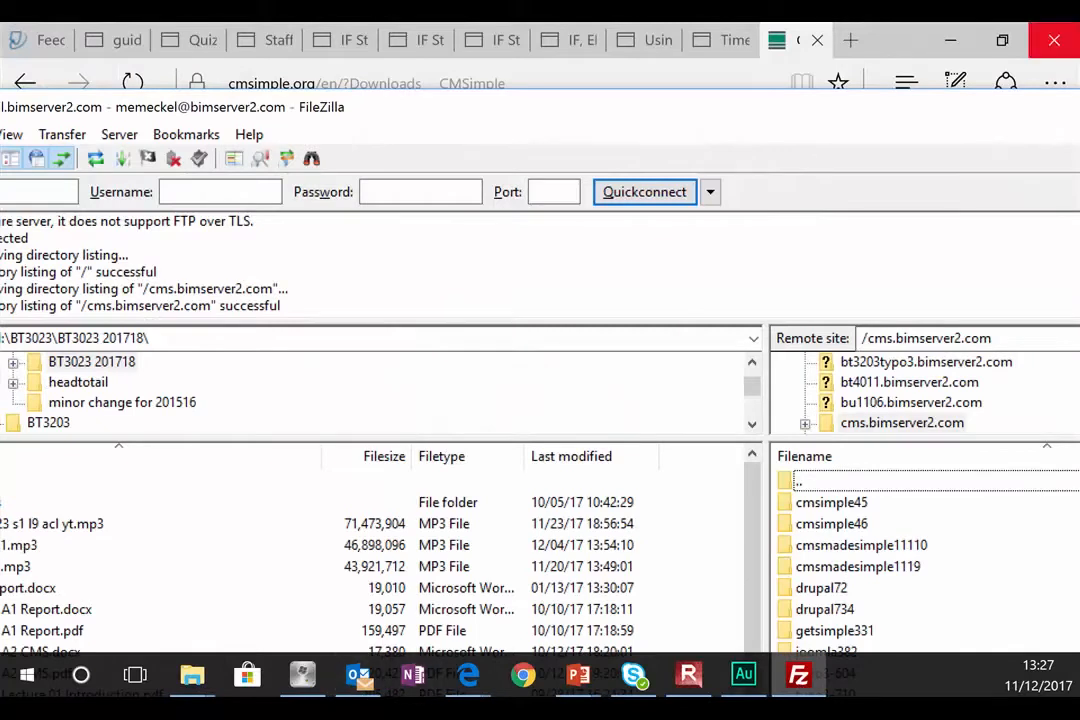
pyautogui.doubleClick(970, 119)
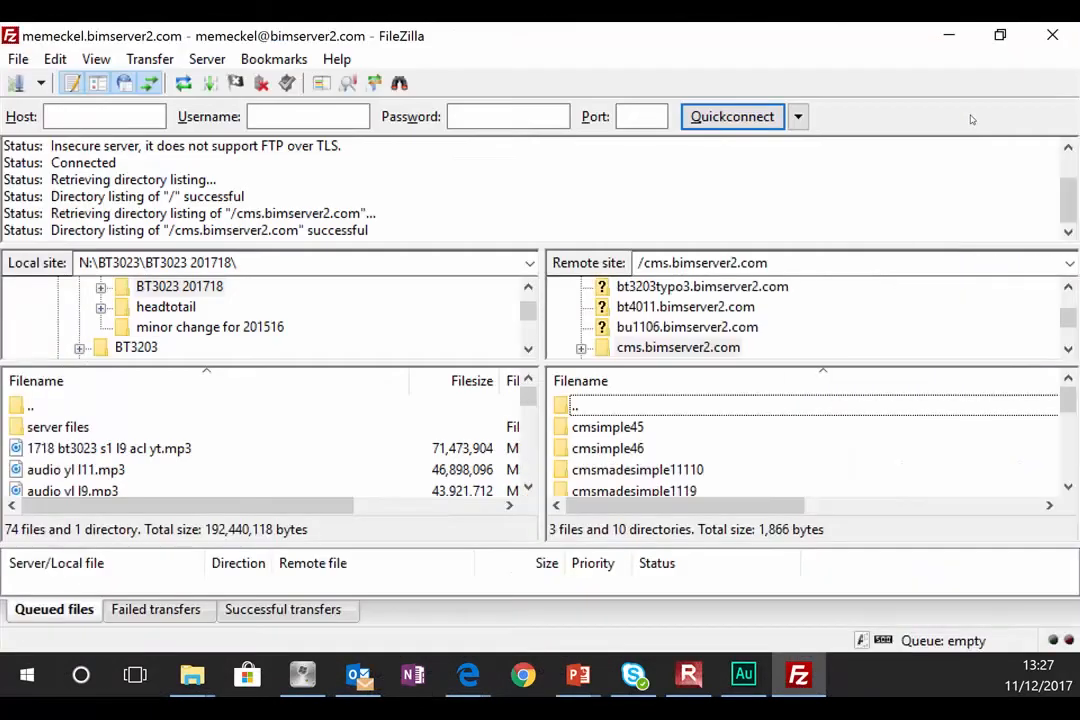
pyautogui.moveTo(192, 674)
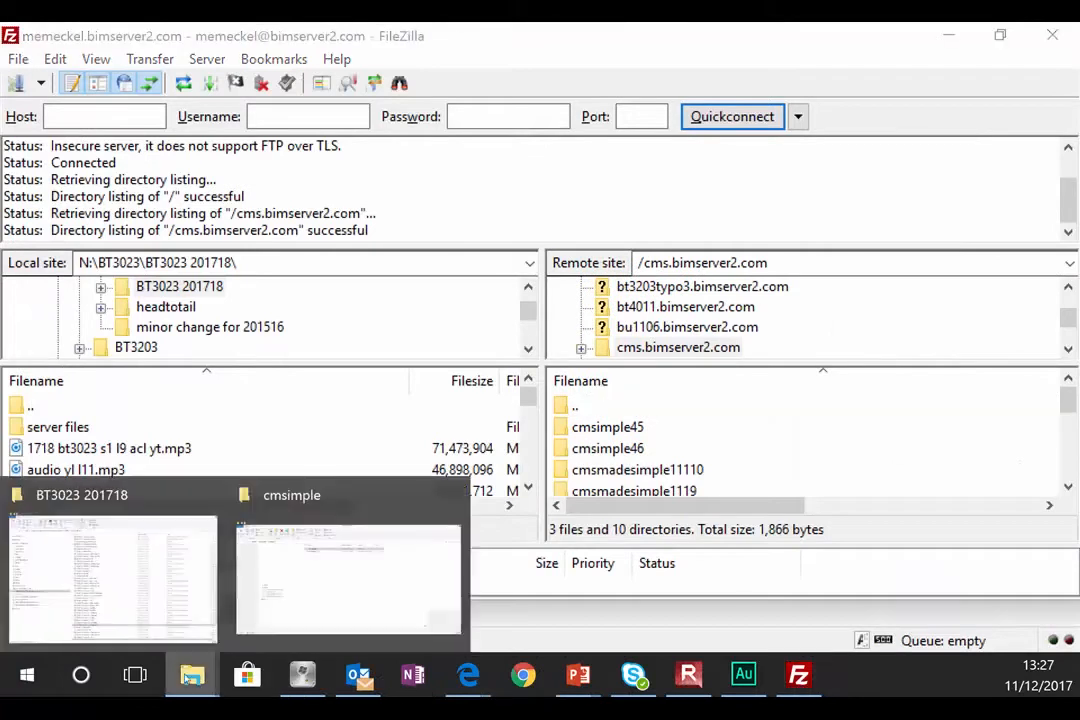
pyautogui.click(254, 615)
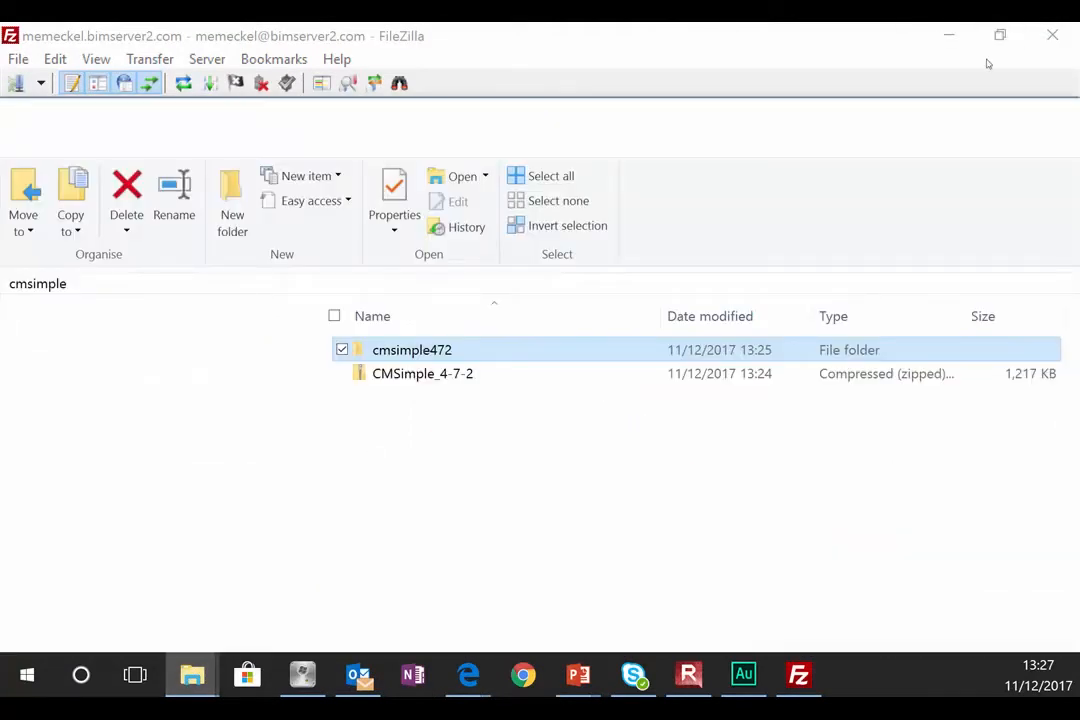
# Step: Unmaximize and narrow FileZilla, then restore the cmsimple folder window to a smaller size
pyautogui.moveTo(893, 29); pyautogui.dragTo(622, 81)
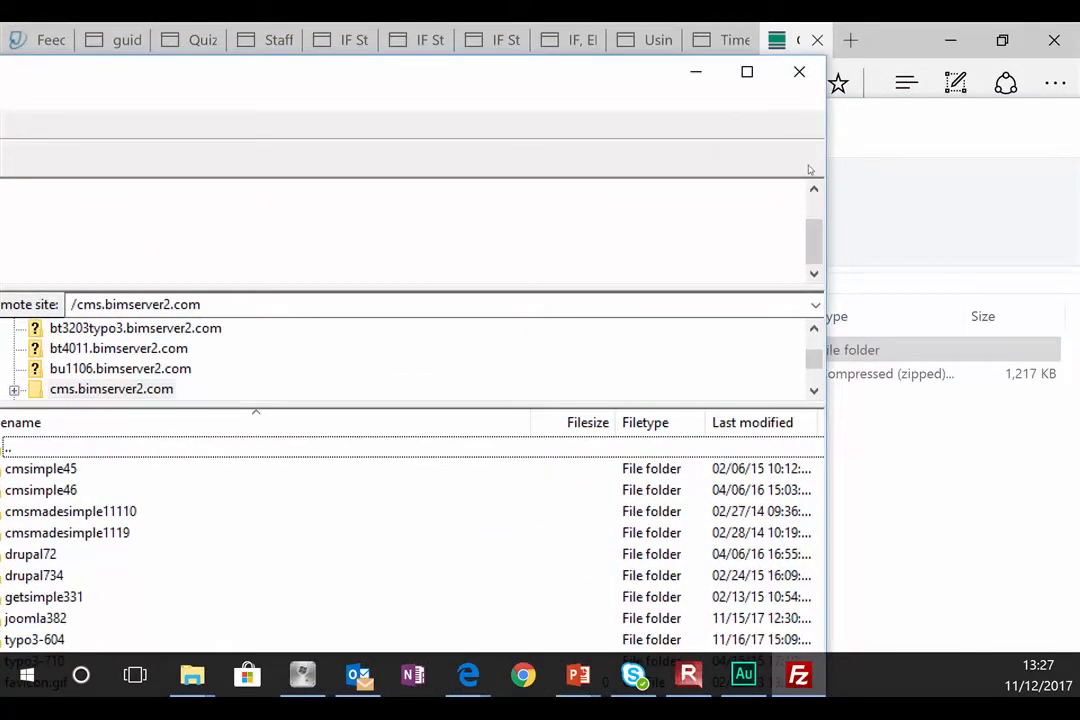
pyautogui.moveTo(831, 155); pyautogui.dragTo(395, 154)
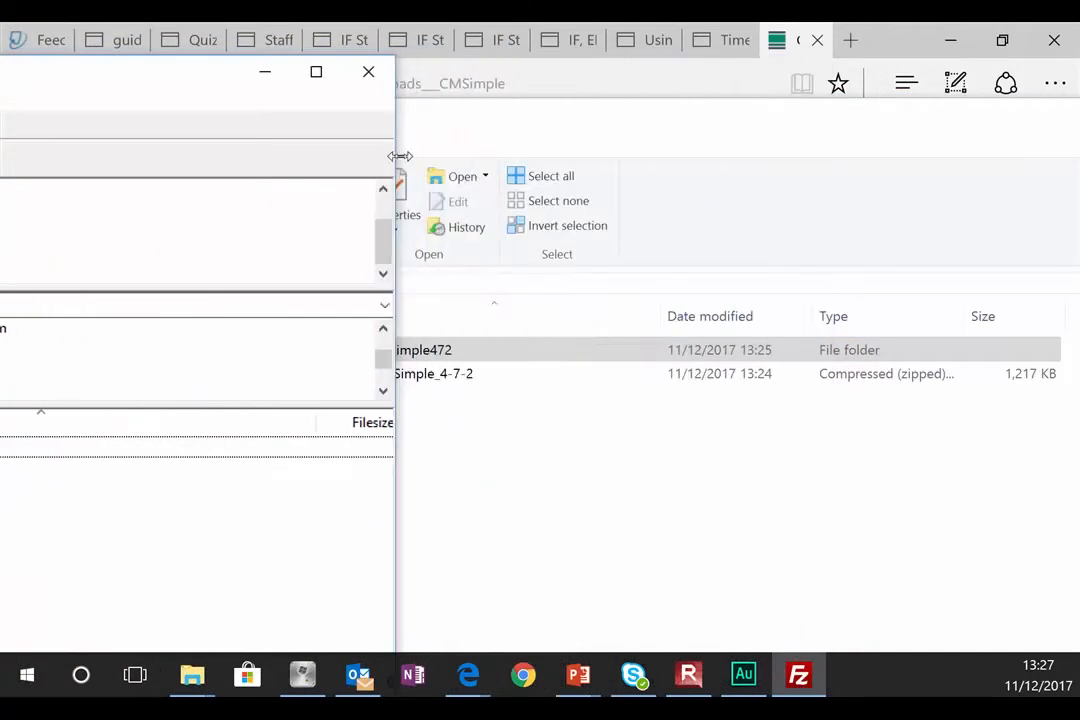
pyautogui.moveTo(179, 72); pyautogui.dragTo(907, 177)
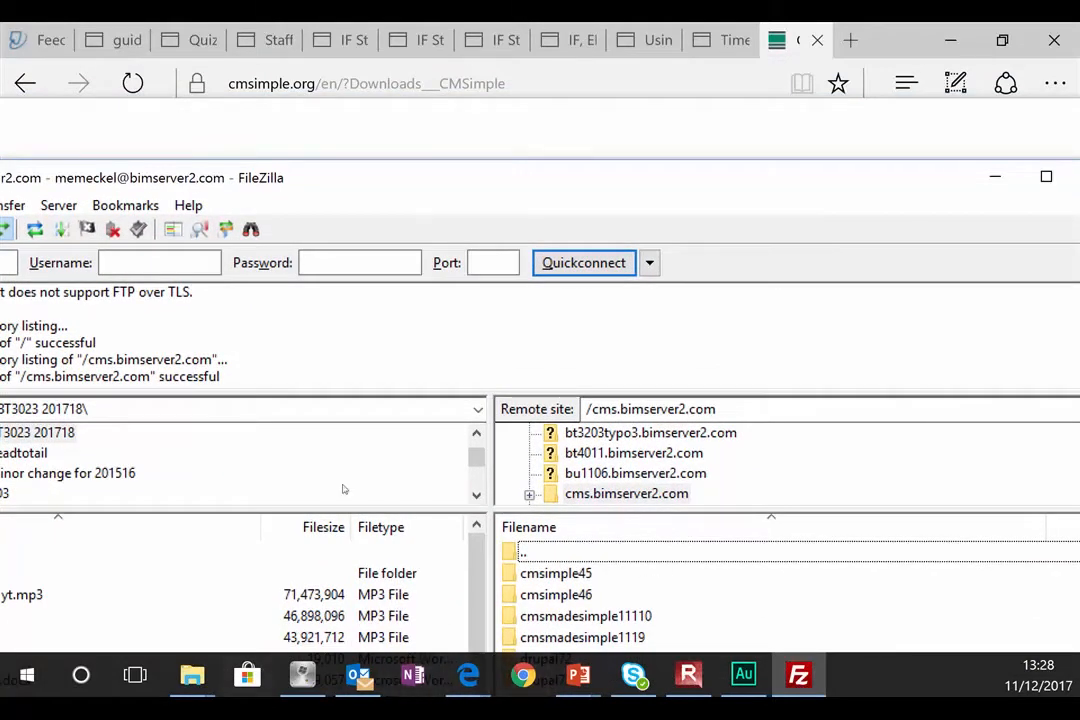
pyautogui.click(192, 677)
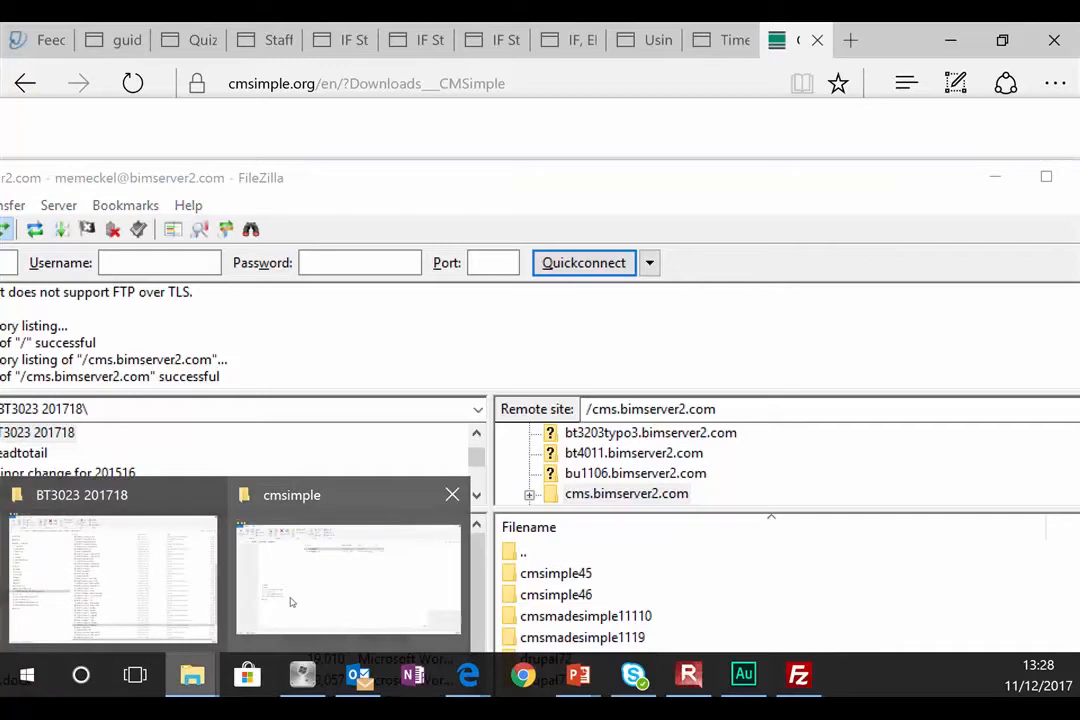
pyautogui.click(292, 598)
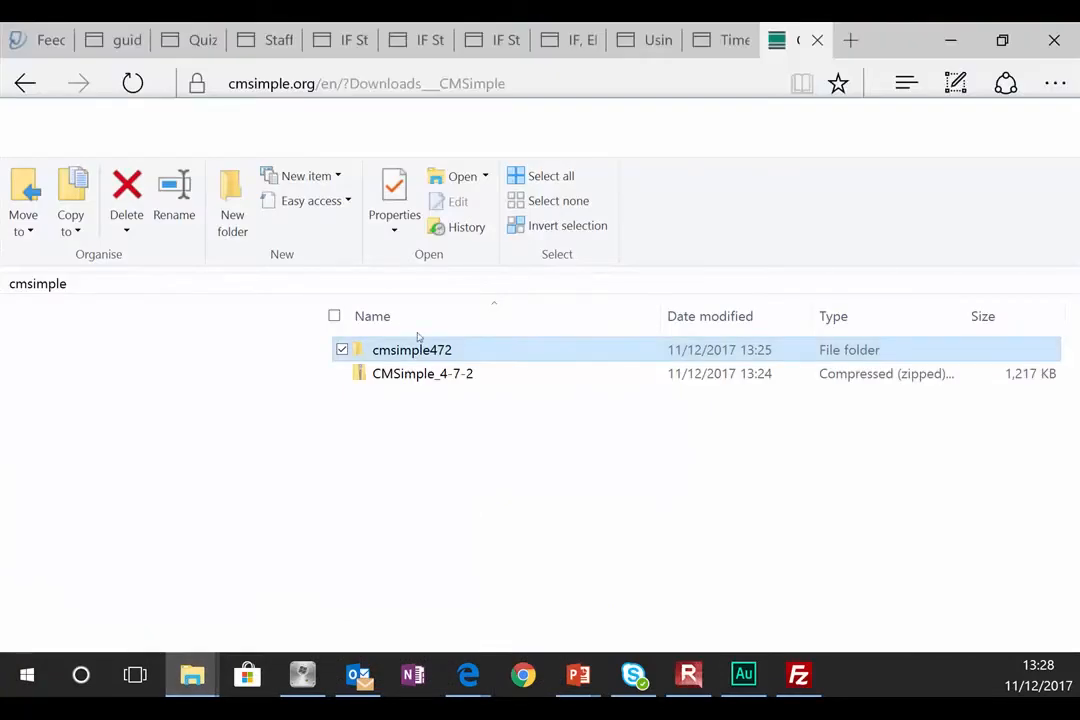
pyautogui.moveTo(840, 110); pyautogui.dragTo(1047, 424)
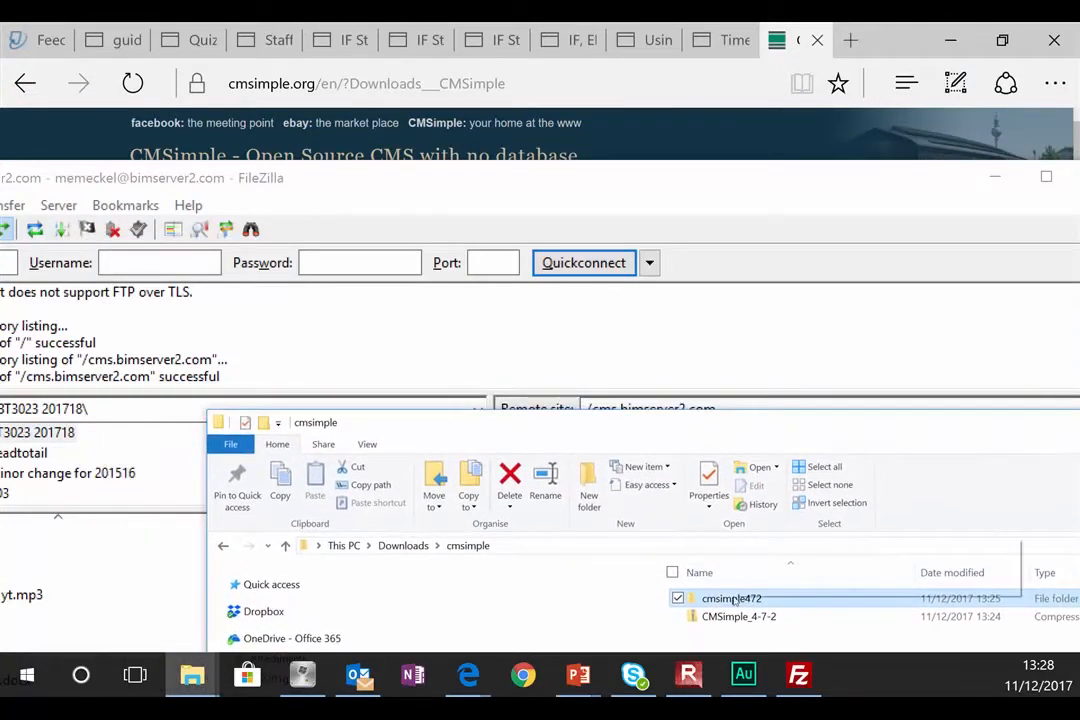
# Step: Narrow the cmsimple folder window and place it at the upper left beside FileZilla
pyautogui.moveTo(734, 598); pyautogui.dragTo(737, 280)
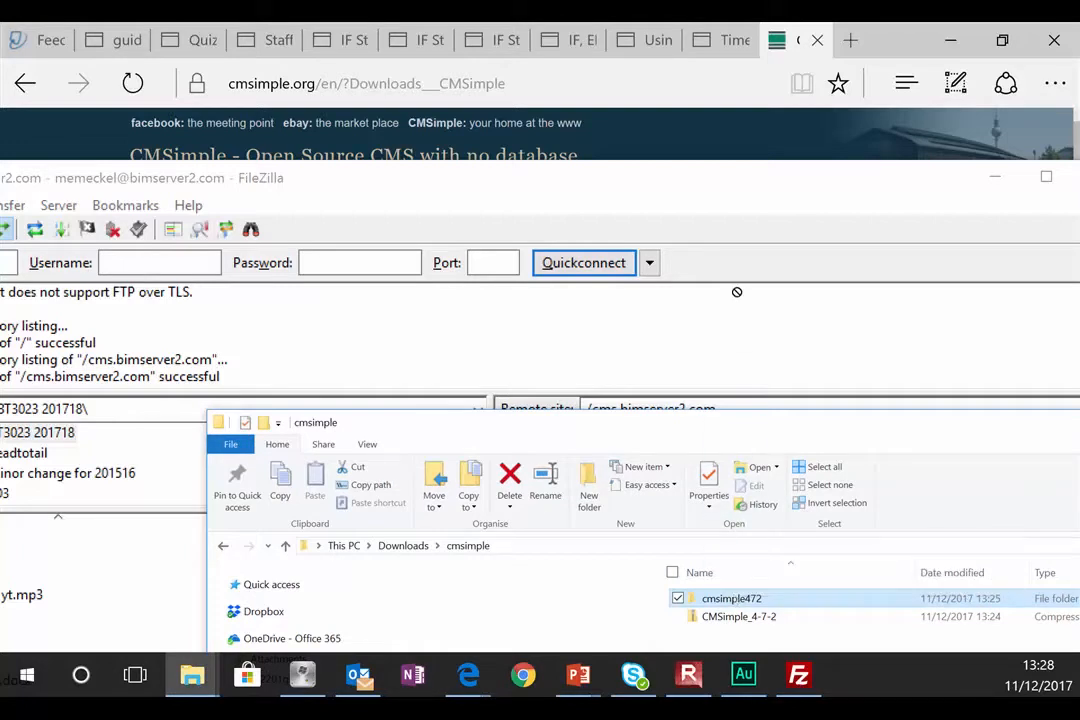
pyautogui.moveTo(694, 395); pyautogui.dragTo(885, 186)
pyautogui.moveTo(402, 300); pyautogui.dragTo(816, 301)
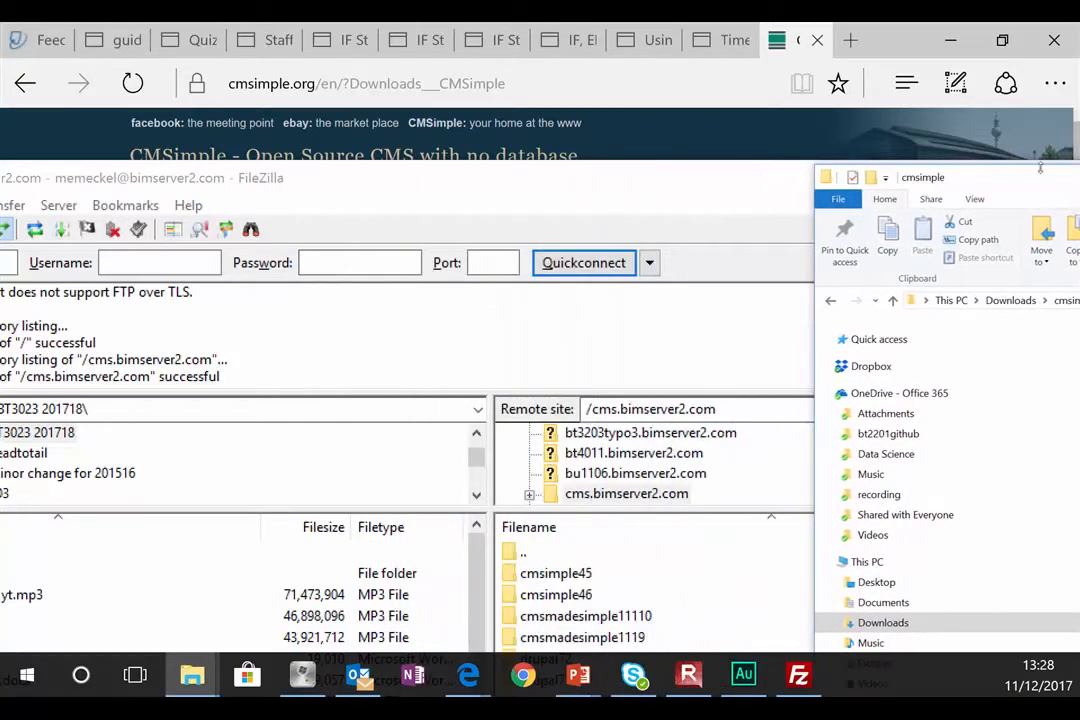
pyautogui.moveTo(1037, 181); pyautogui.dragTo(372, 137)
pyautogui.moveTo(60, 205); pyautogui.dragTo(660, 243)
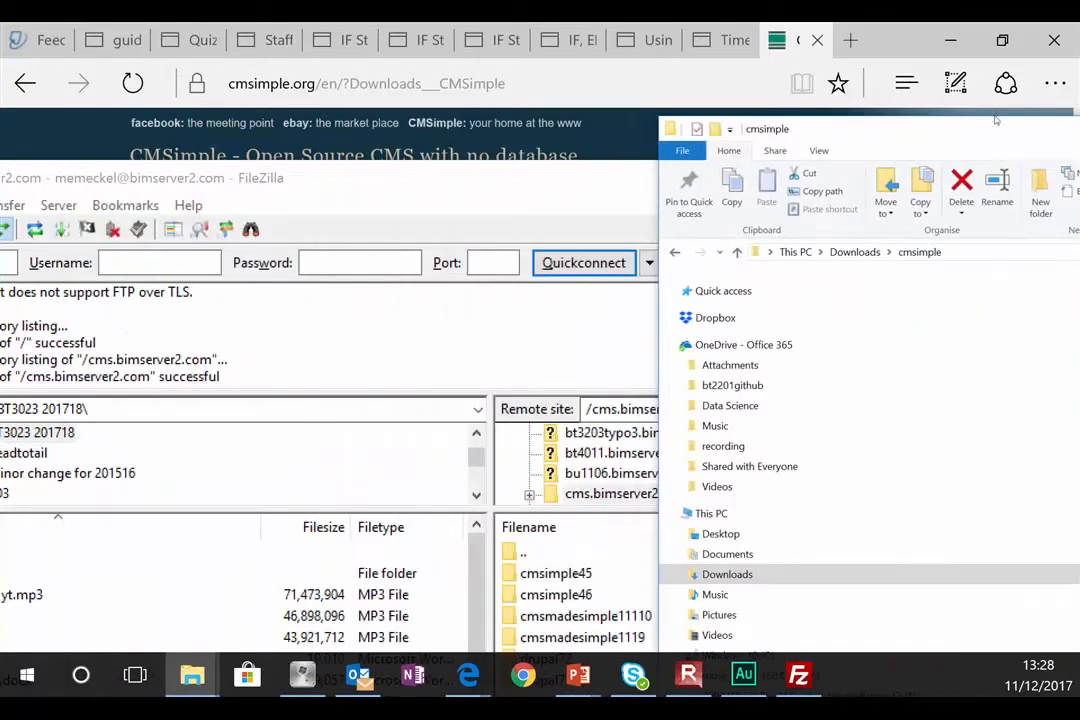
pyautogui.moveTo(993, 130); pyautogui.dragTo(493, 133)
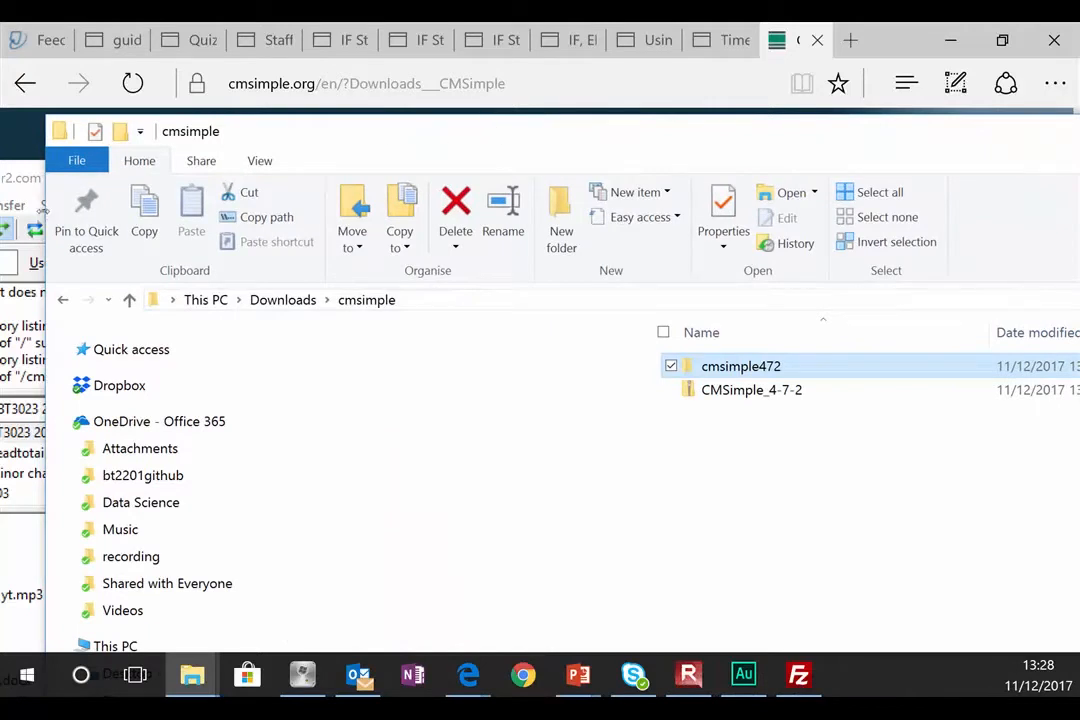
pyautogui.moveTo(44, 207); pyautogui.dragTo(631, 230)
pyautogui.moveTo(1005, 127); pyautogui.dragTo(307, 110)
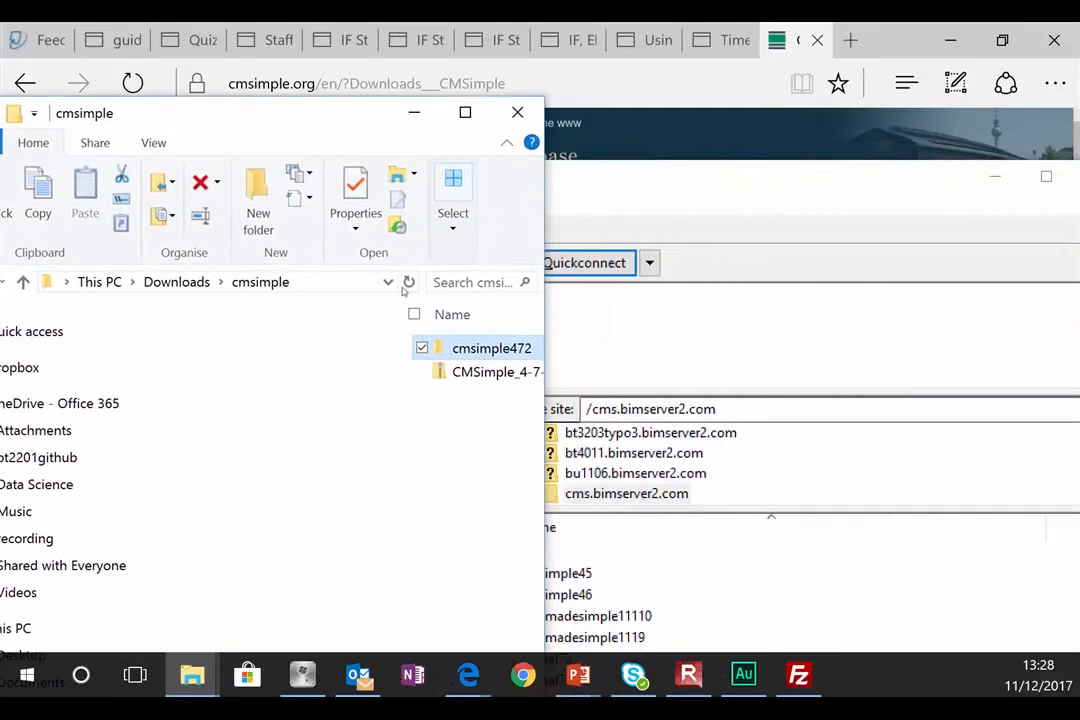
# Step: Upload the cmsimple472 folder into the cms.bimserver2.com remote folder on the server
pyautogui.moveTo(432, 347)
pyautogui.mouseDown()
pyautogui.moveTo(458, 434)
pyautogui.moveTo(797, 582)
pyautogui.moveTo(814, 534)
pyautogui.moveTo(705, 442)
pyautogui.moveTo(638, 466)
pyautogui.moveTo(649, 510)
pyautogui.moveTo(639, 419)
pyautogui.moveTo(633, 493)
pyautogui.moveTo(617, 428)
pyautogui.moveTo(446, 352)
pyautogui.mouseUp()
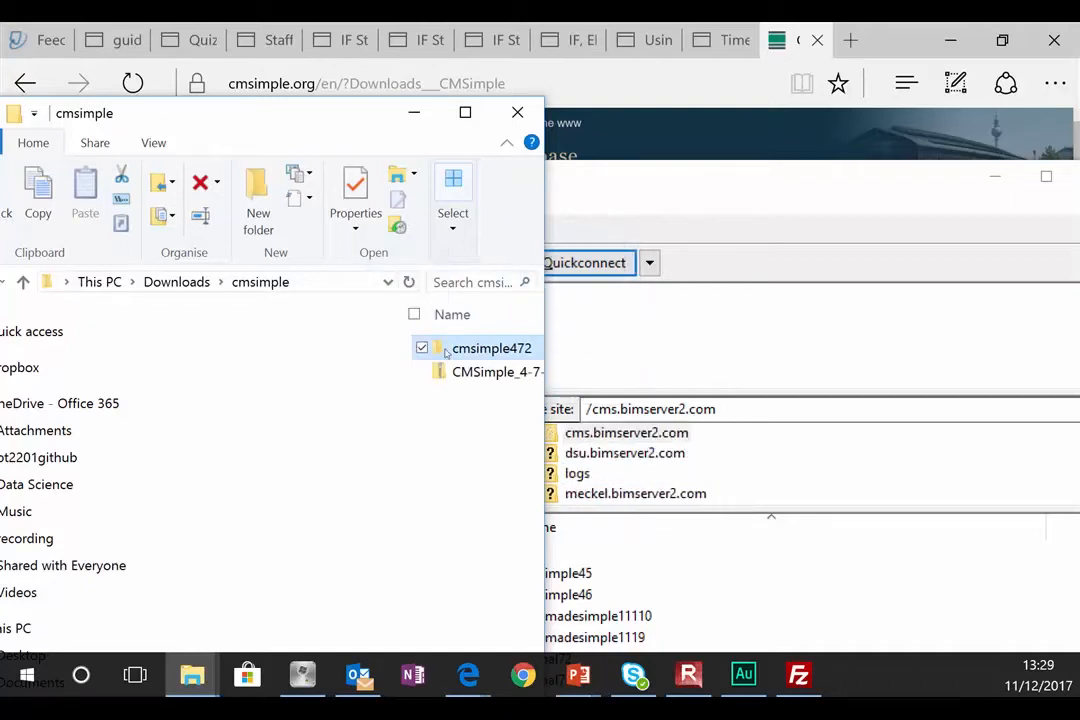
pyautogui.moveTo(709, 510); pyautogui.dragTo(705, 581)
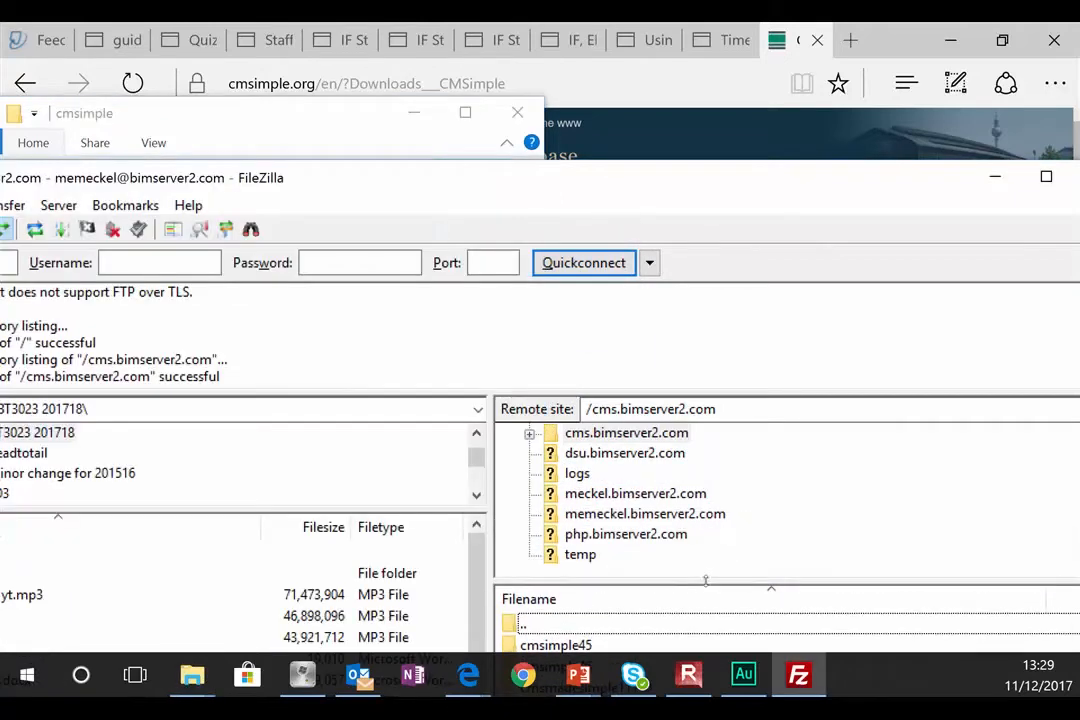
pyautogui.click(278, 113)
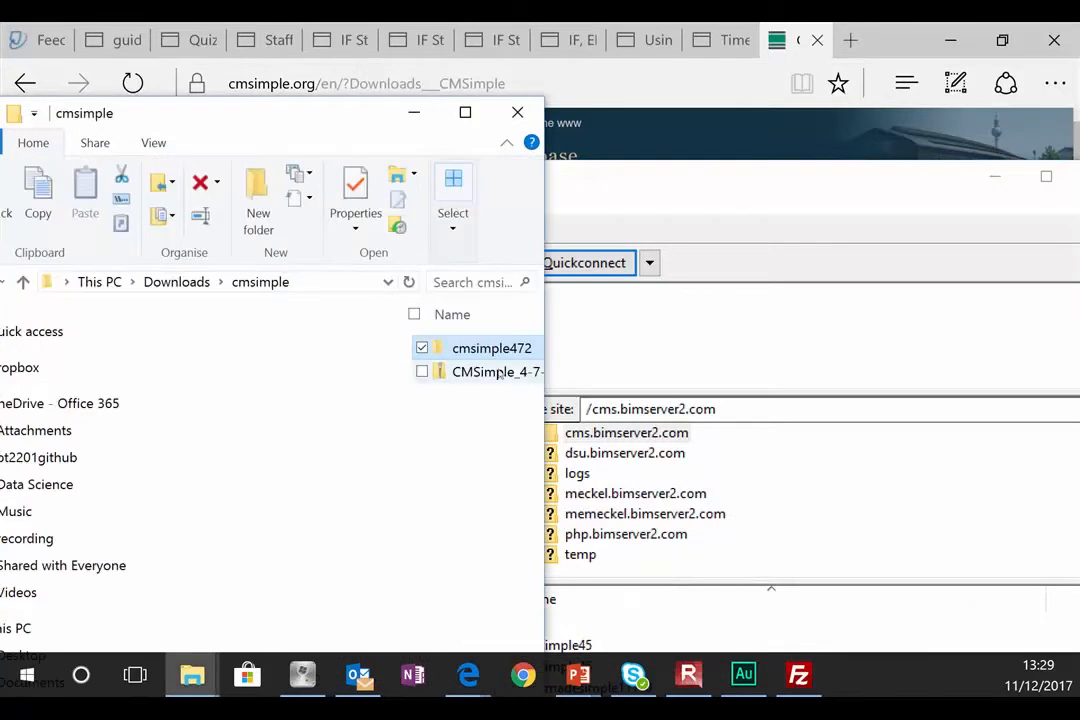
pyautogui.moveTo(480, 347); pyautogui.dragTo(631, 458)
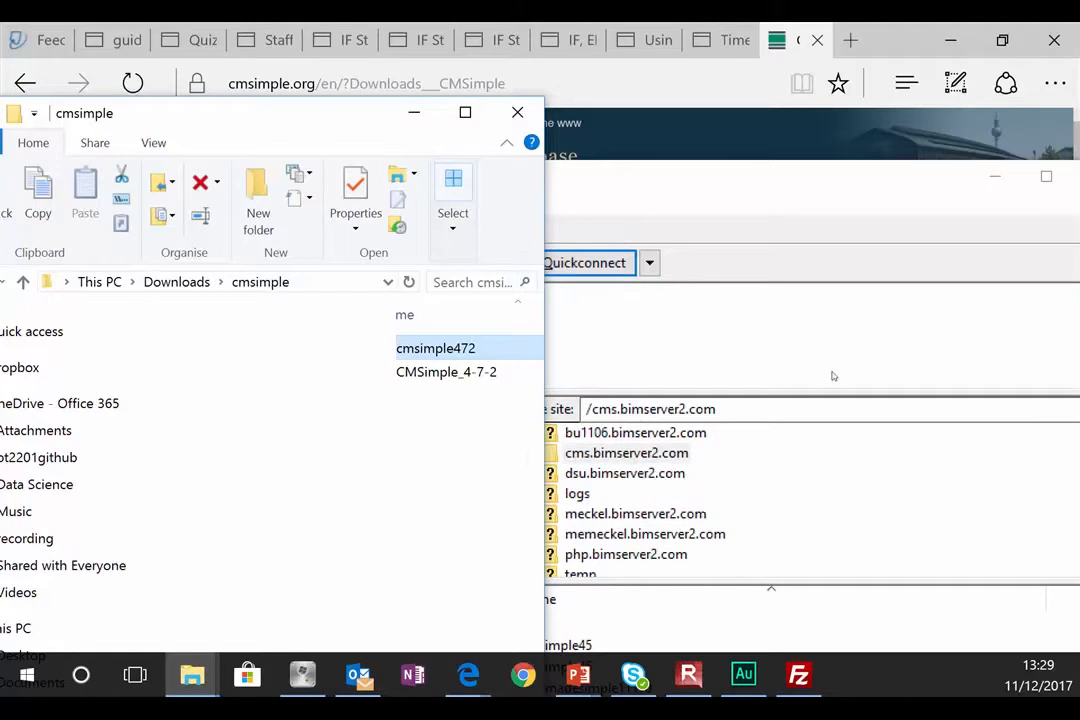
# Step: Maximize FileZilla and view the Transfers settings showing 5 simultaneous transfers
pyautogui.click(909, 184)
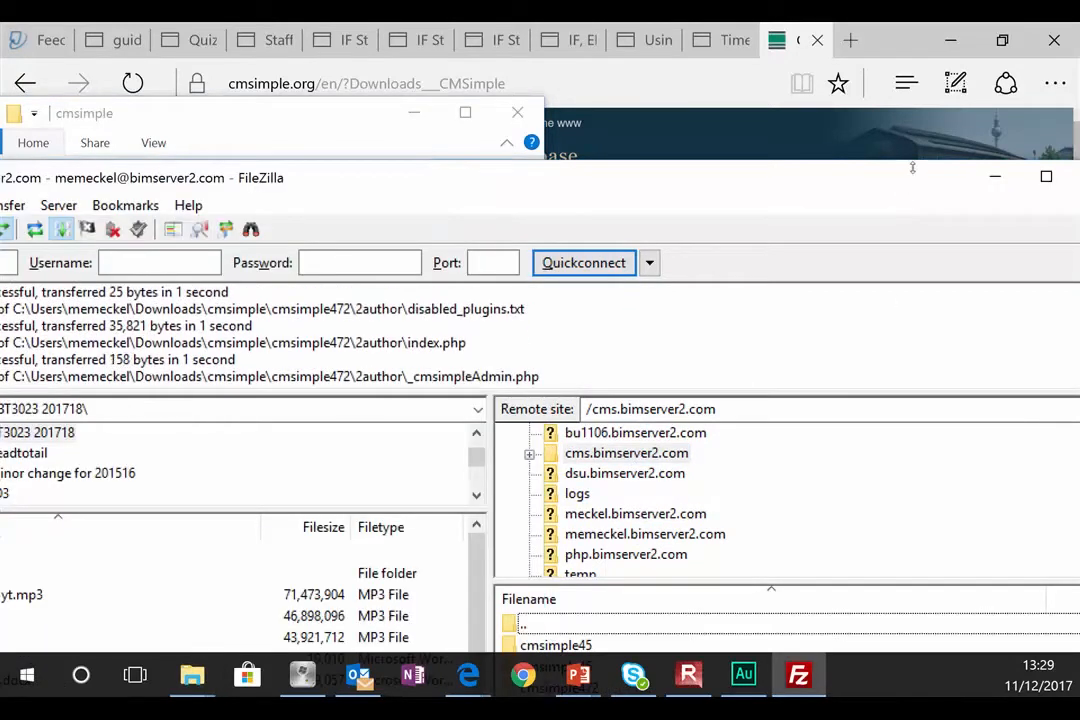
pyautogui.doubleClick(911, 178)
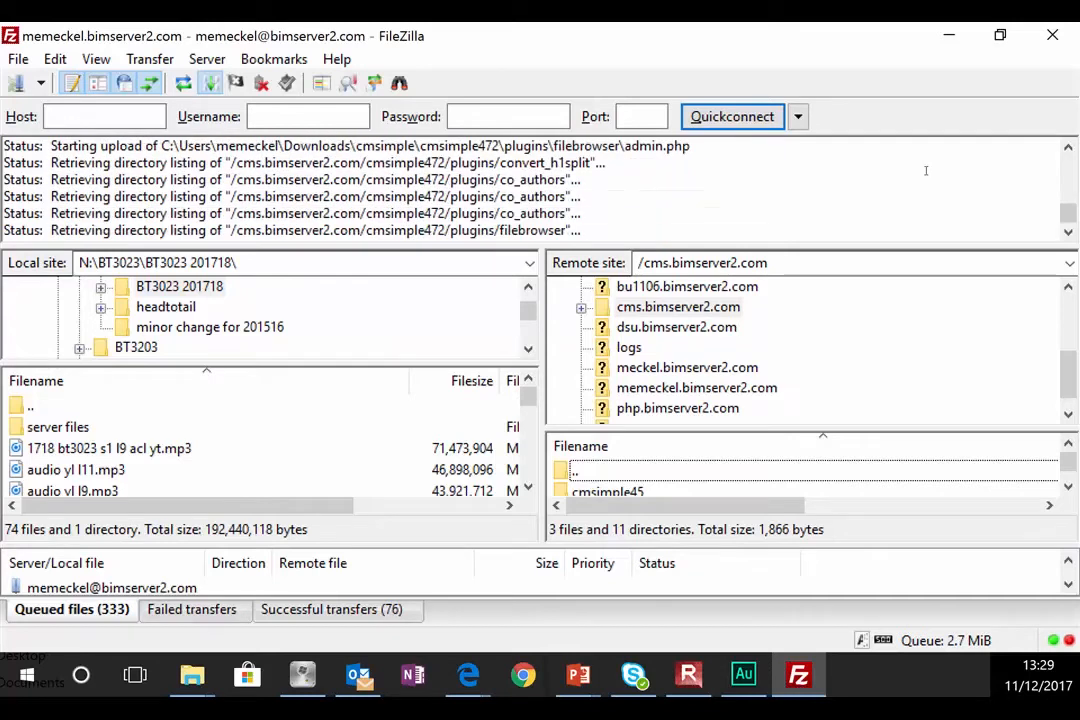
pyautogui.click(50, 60)
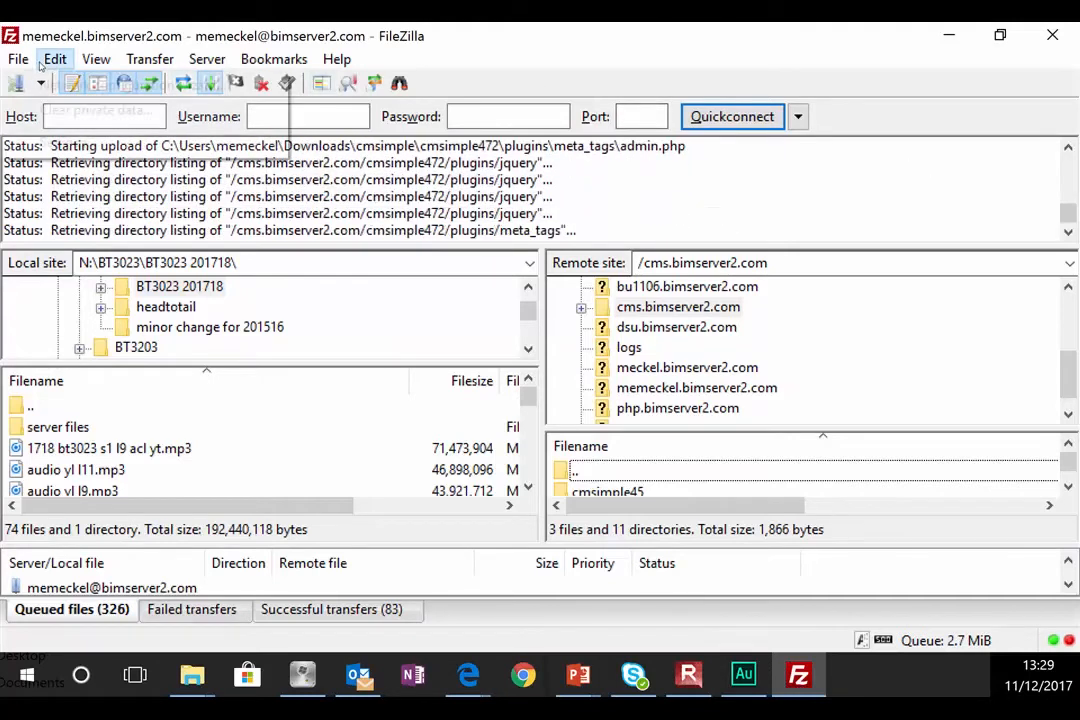
pyautogui.click(60, 142)
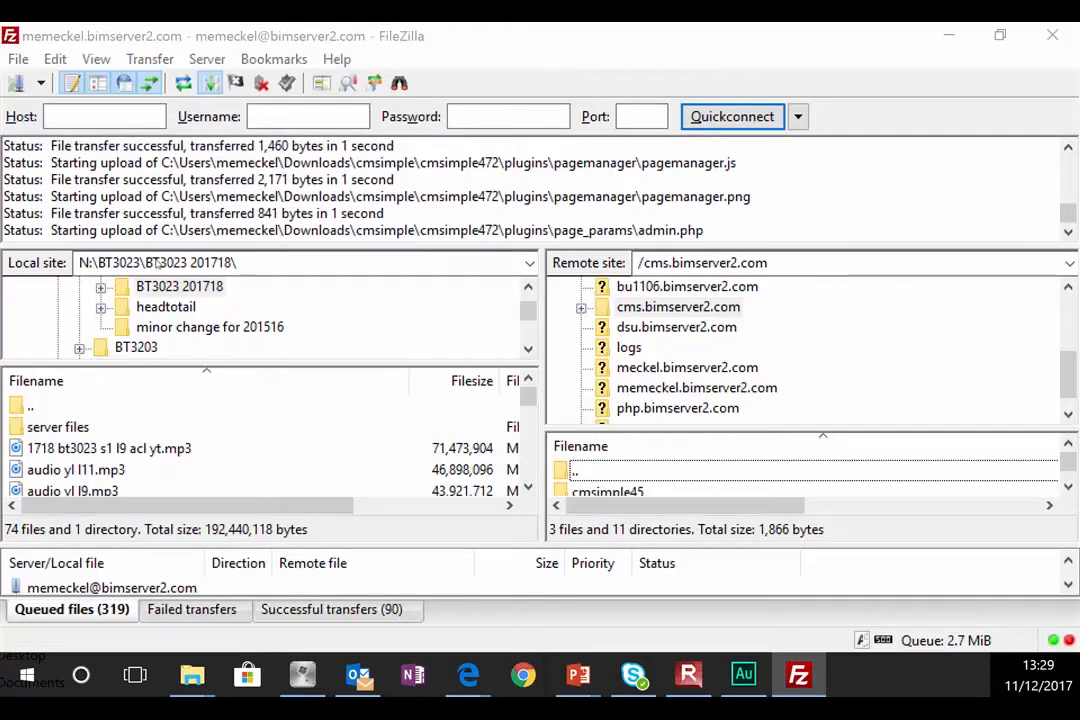
pyautogui.click(235, 256)
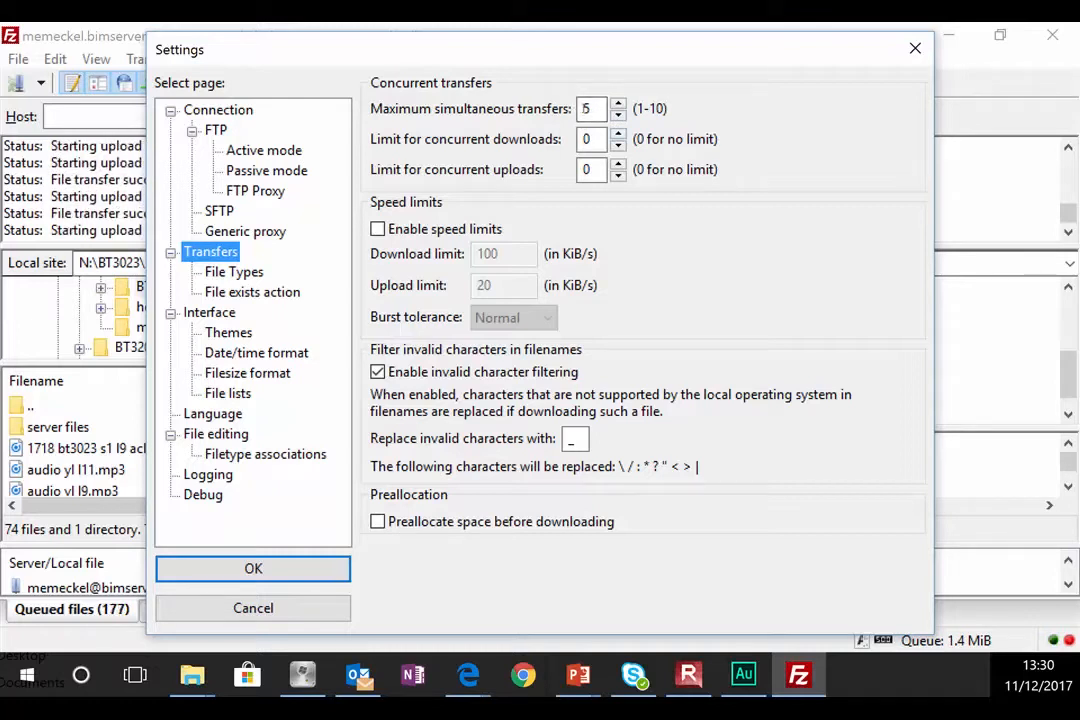
# Step: Close the Settings dialog and let the upload finish with 409 successful transfers
pyautogui.click(915, 48)
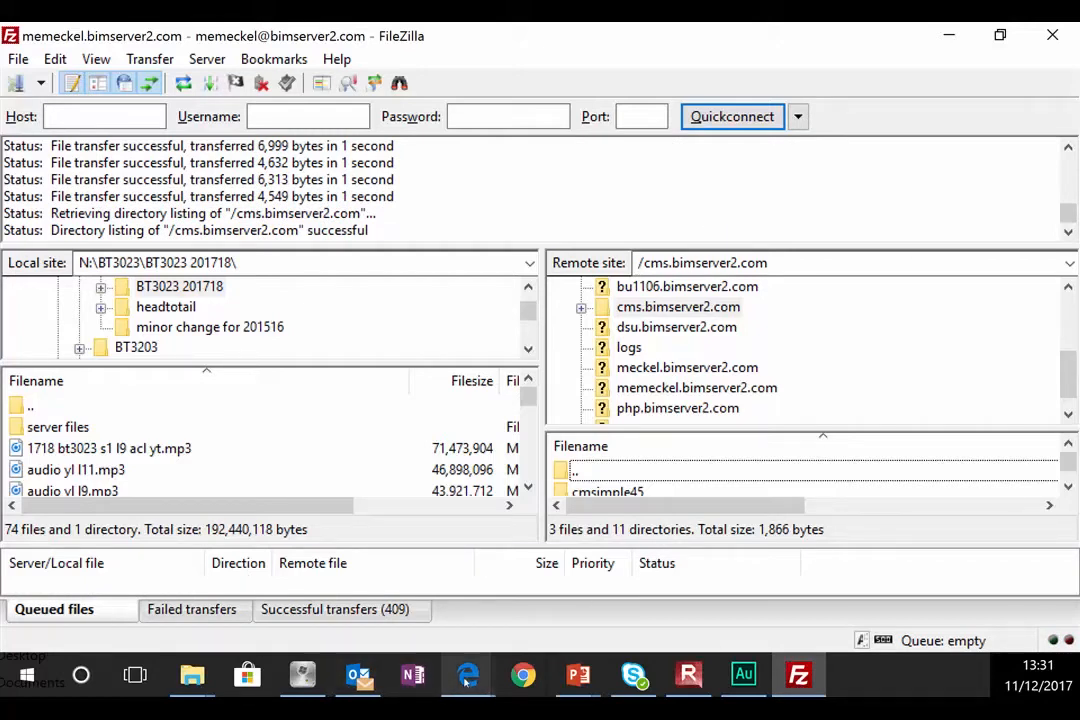
# Step: In Edge, load cms.bimserver2.com/cmsimple472 to show the Welcome to CMSimple page
pyautogui.moveTo(467, 681)
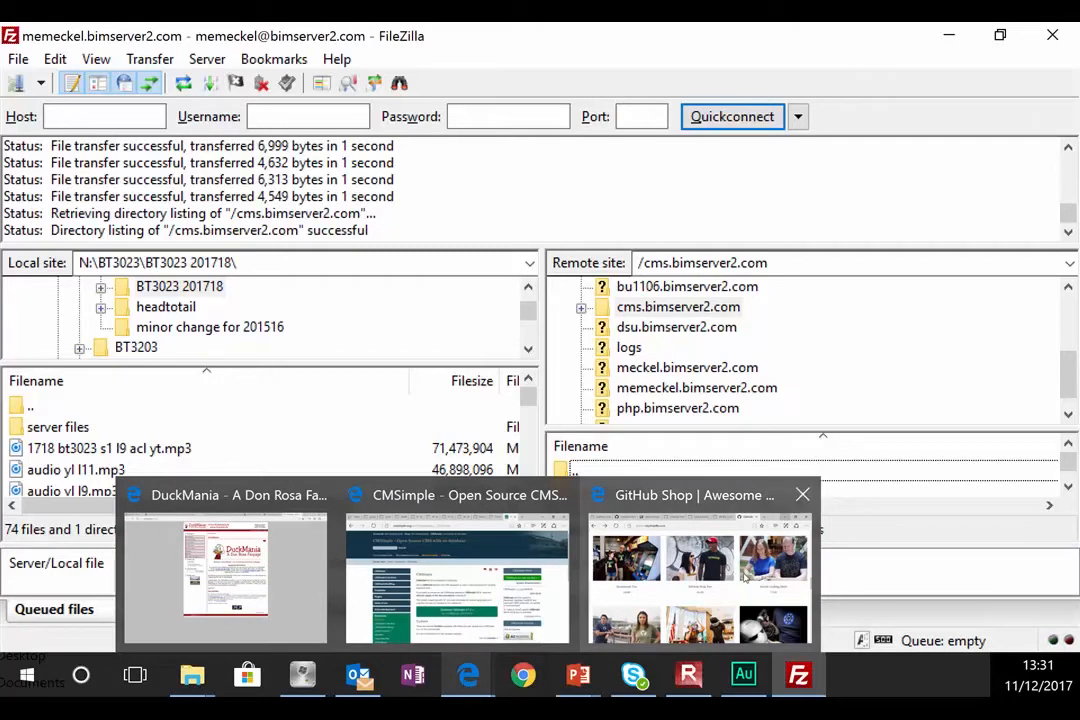
pyautogui.click(700, 565)
pyautogui.click(408, 83)
pyautogui.write('cms')
pyautogui.press('BackSpace')
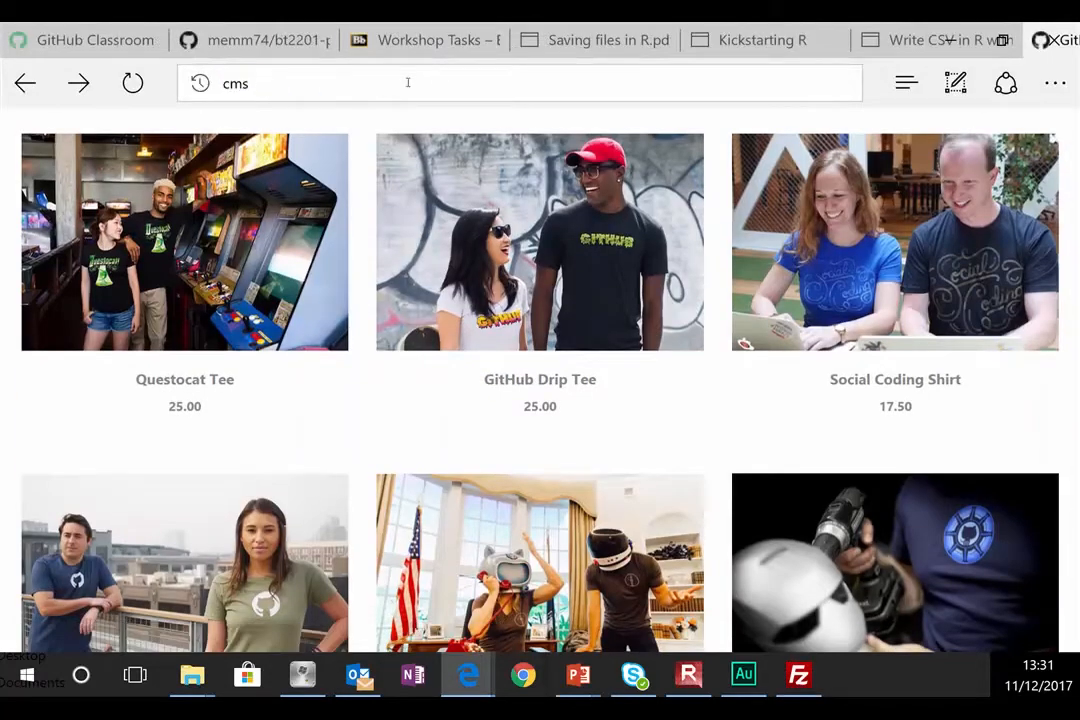
pyautogui.write('.bimserv2')
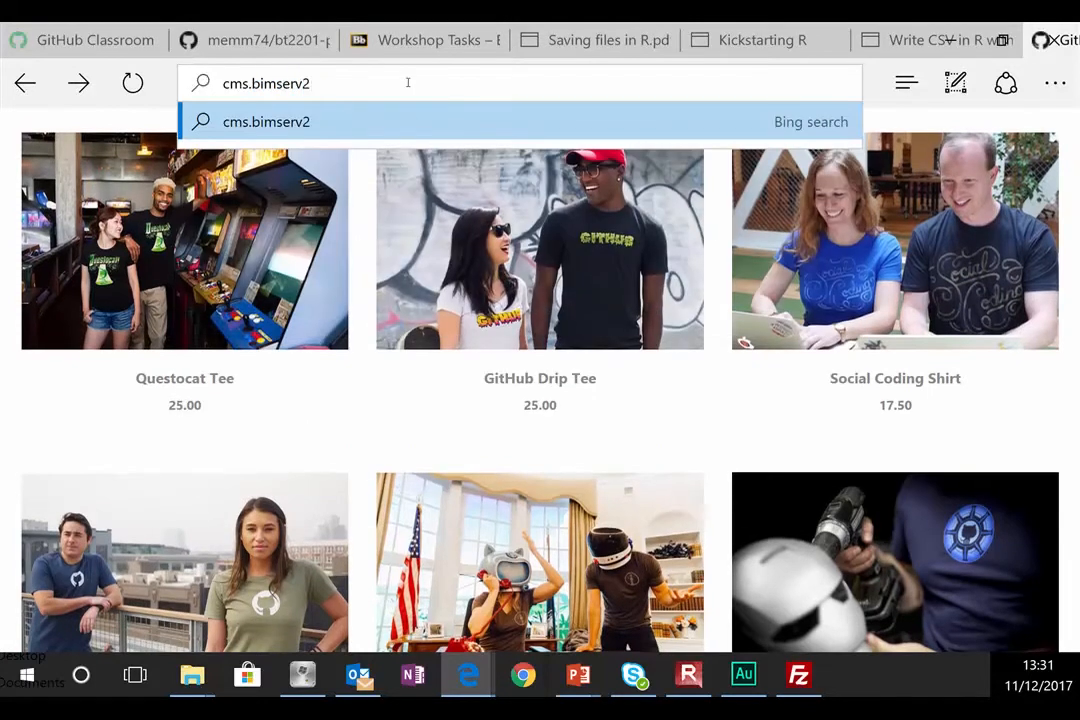
pyautogui.press('BackSpace')
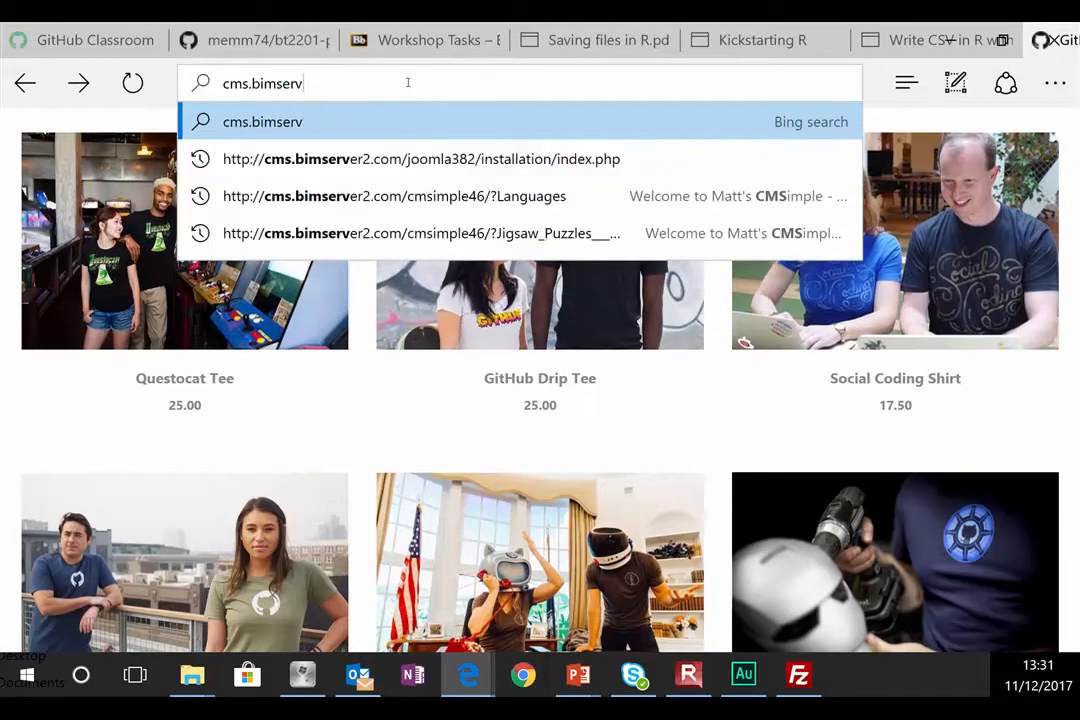
pyautogui.write('er2.com/')
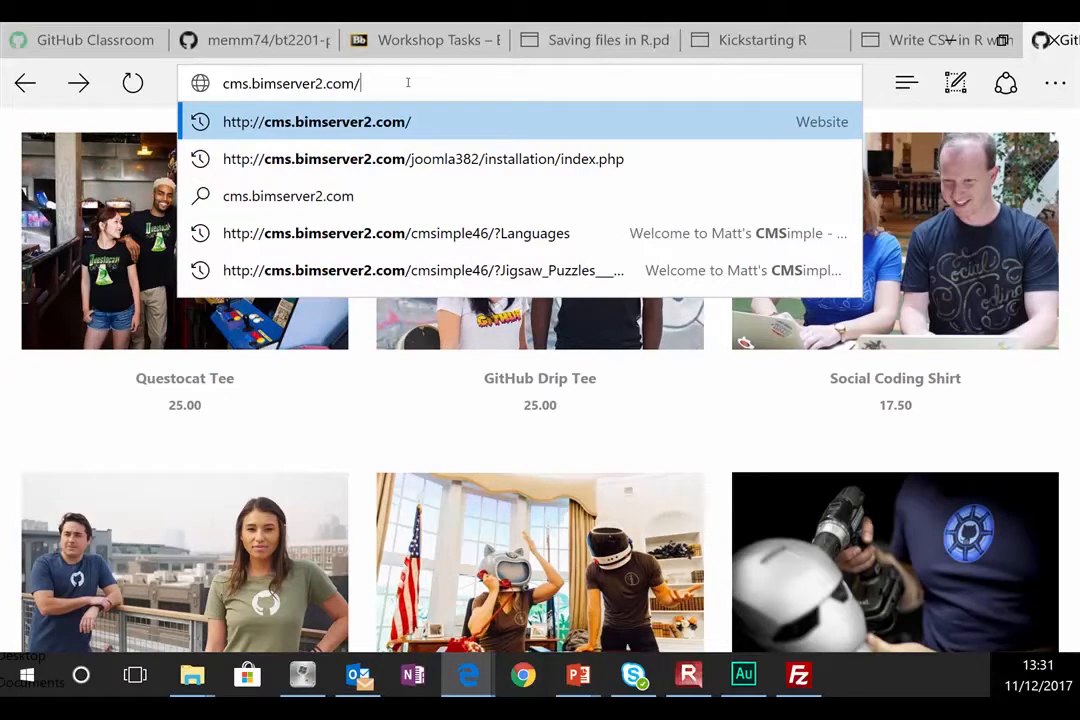
pyautogui.write('cmsimple')
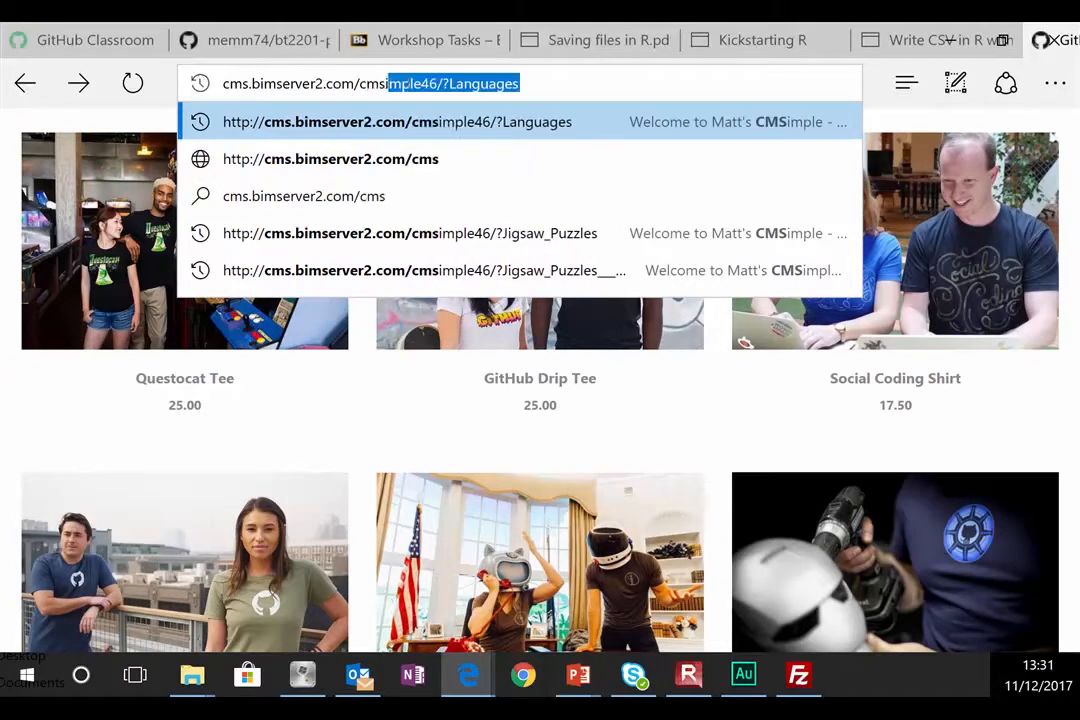
pyautogui.write('472')
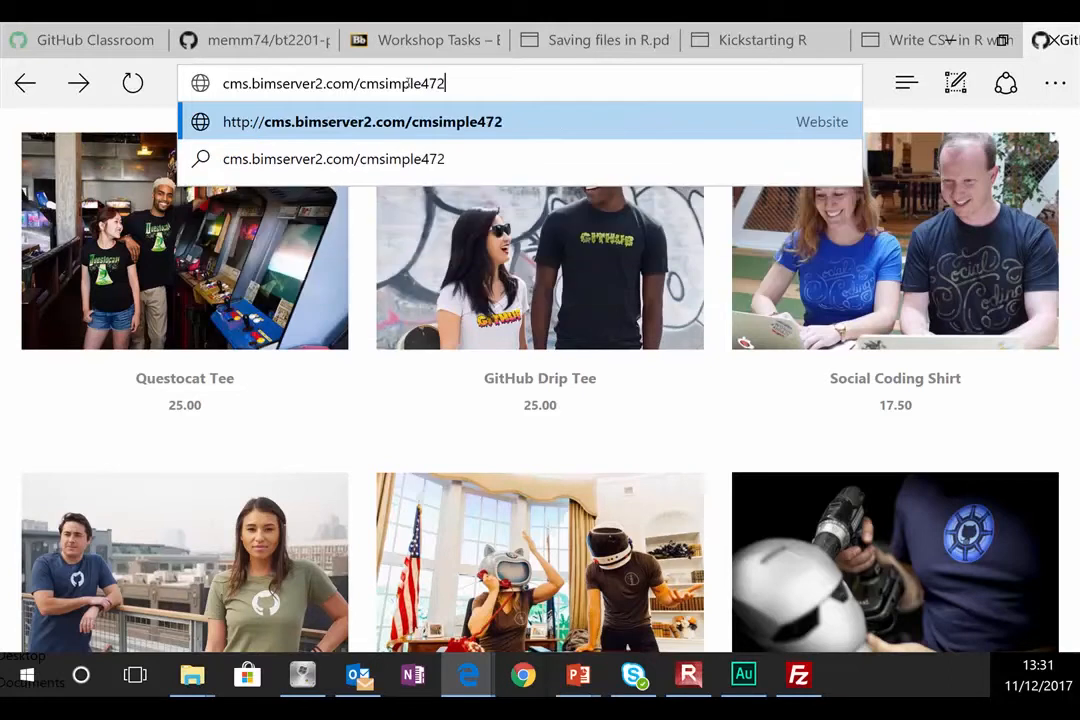
pyautogui.press('Return')
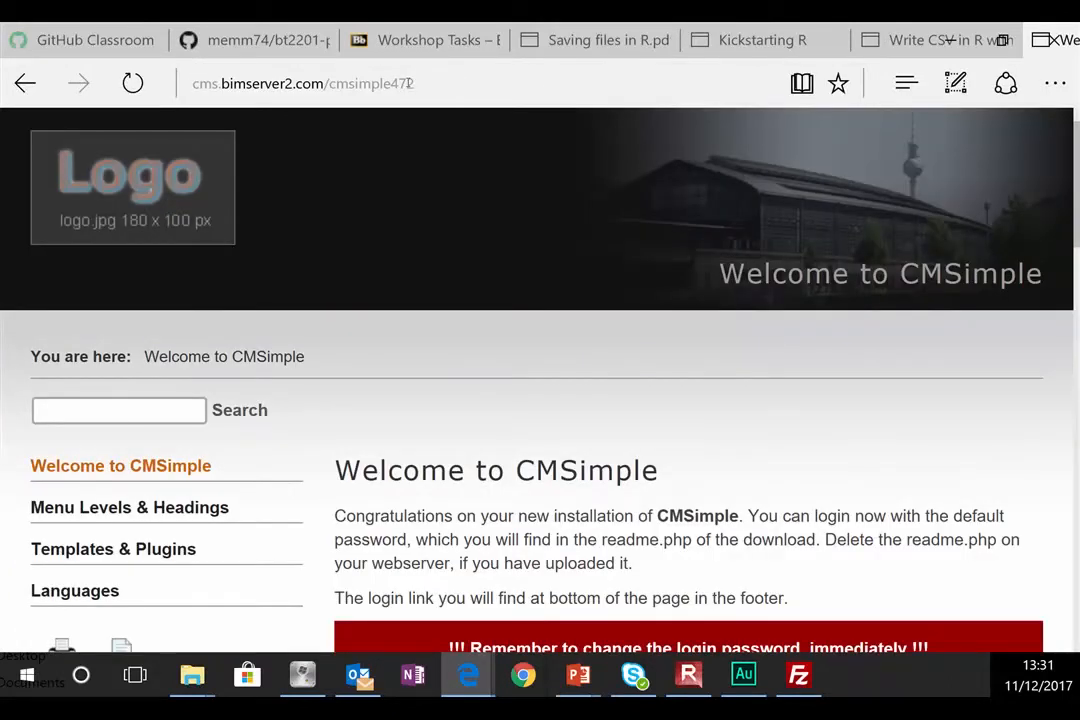
# Step: Zoom the page from 200% back to 100% and scroll down to the footer
pyautogui.click(1055, 83)
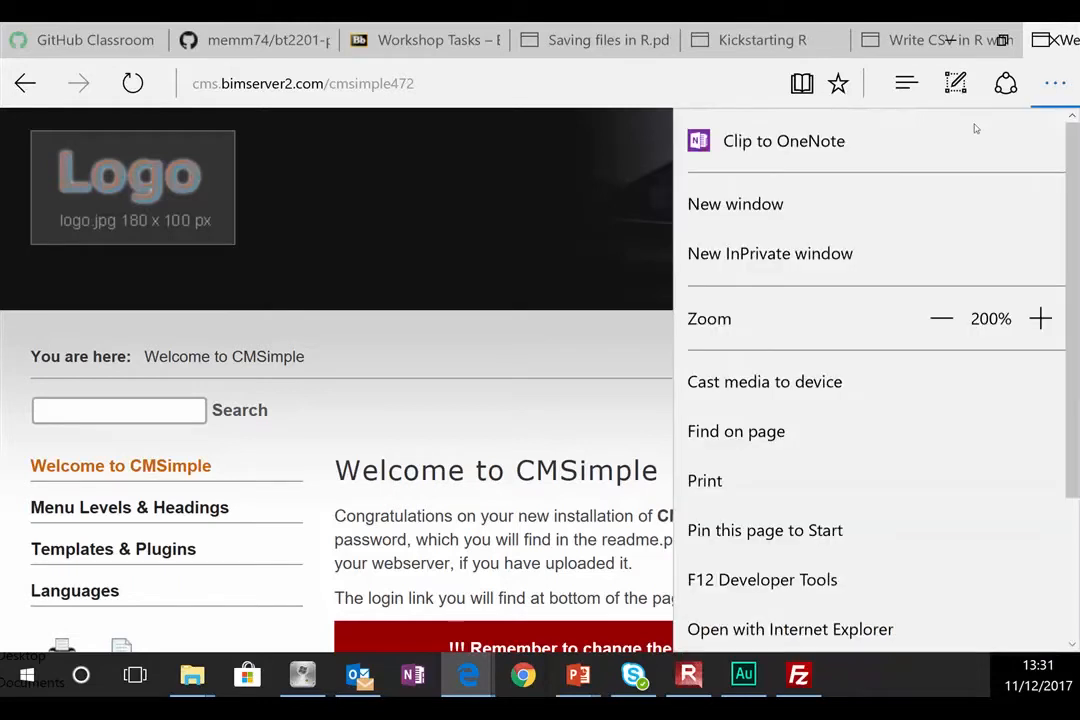
pyautogui.click(940, 320)
pyautogui.click(940, 320)
pyautogui.click(940, 320)
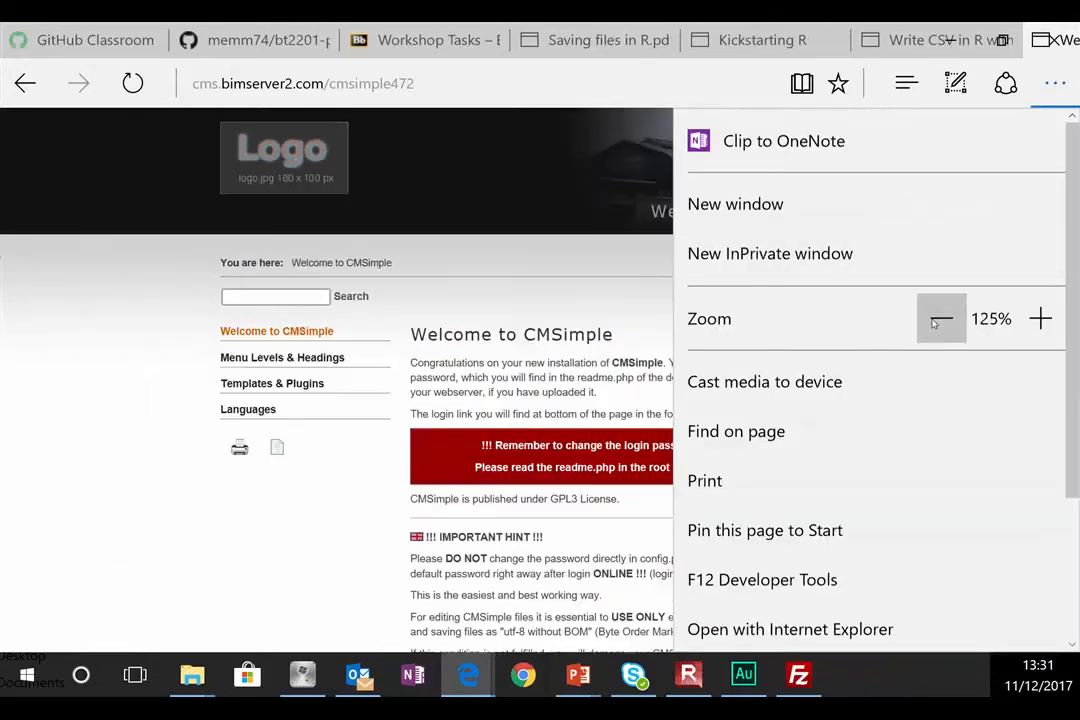
pyautogui.click(940, 320)
pyautogui.click(192, 433)
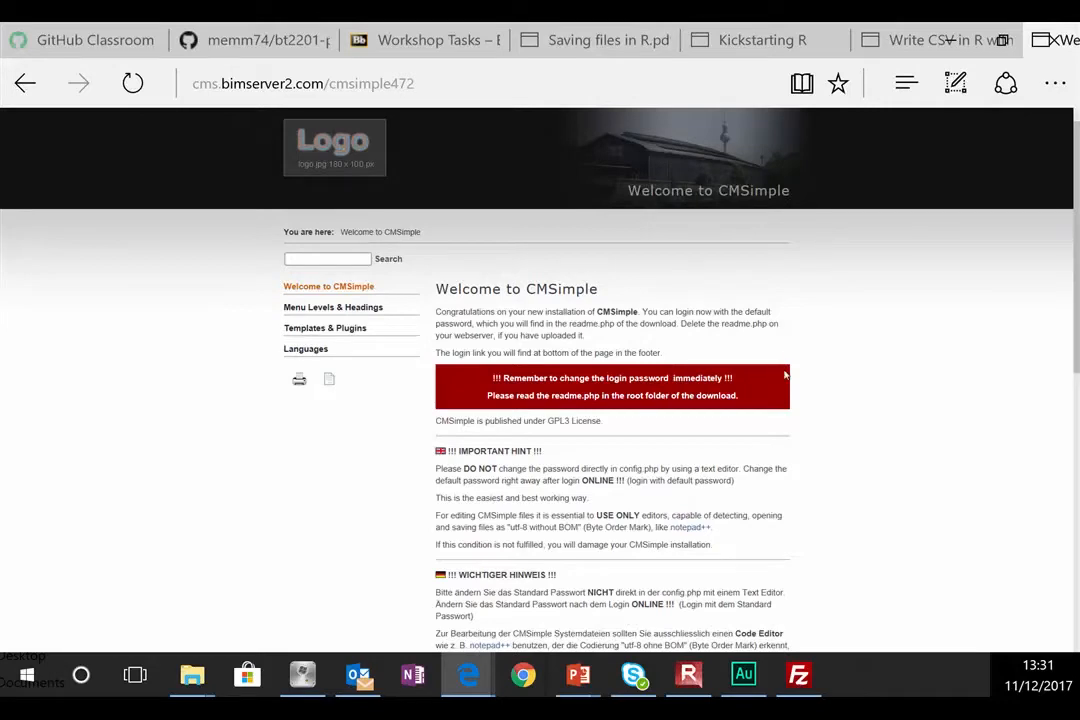
pyautogui.scroll(-8, 784, 370)
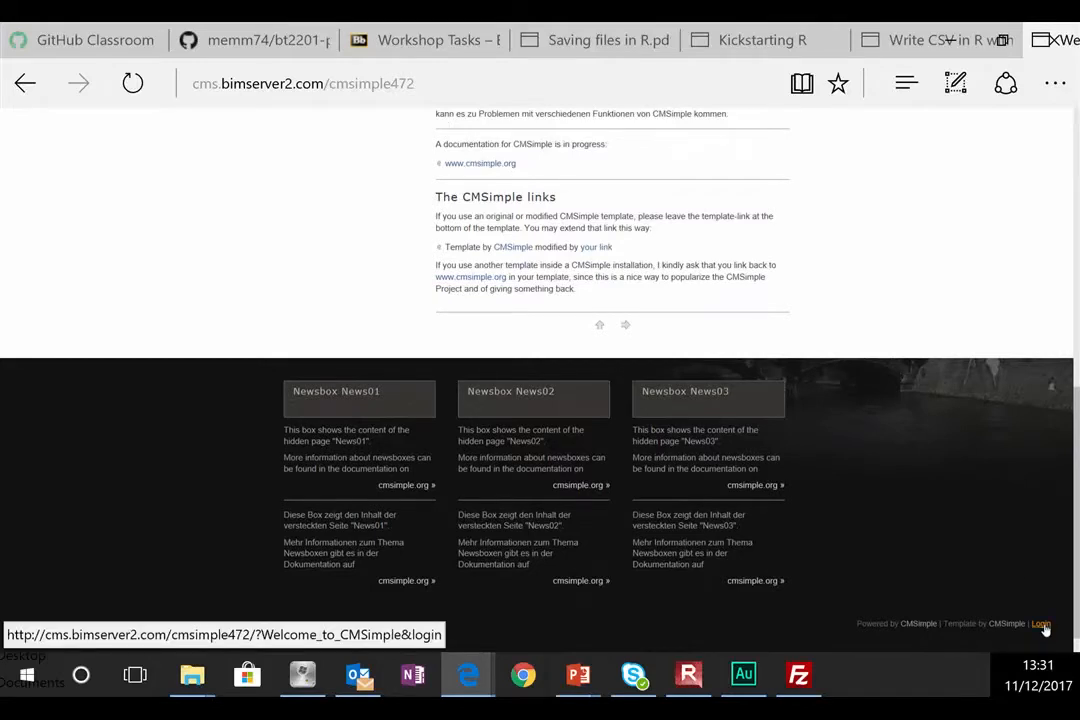
pyautogui.scroll(10, 870, 420)
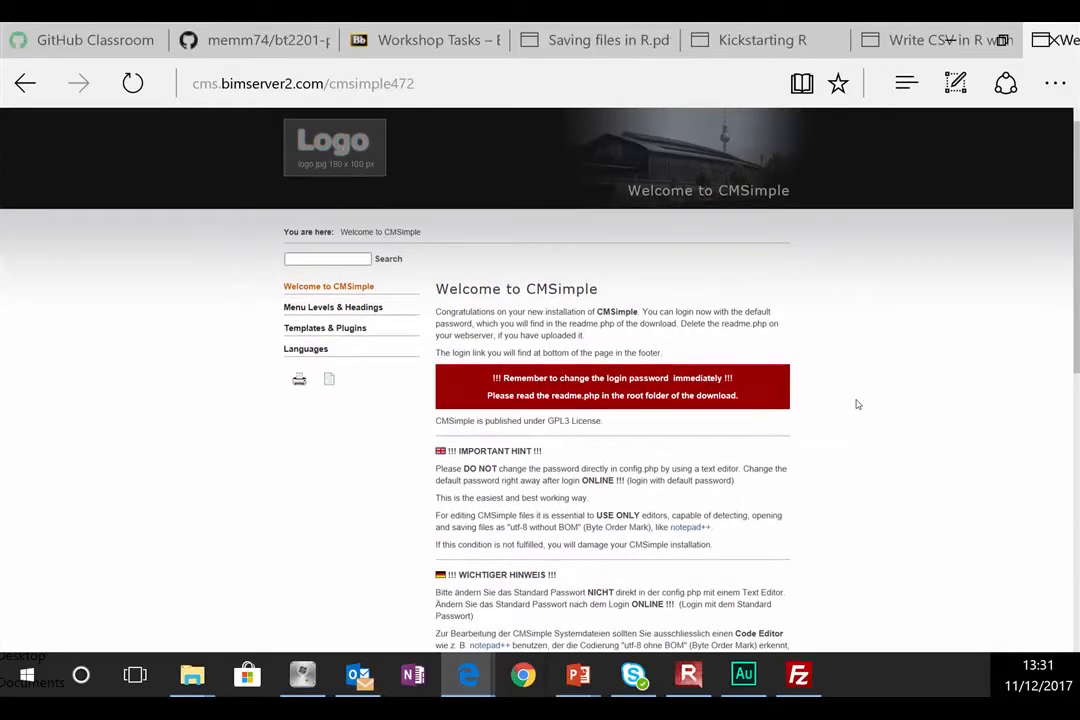
pyautogui.scroll(-10, 865, 392)
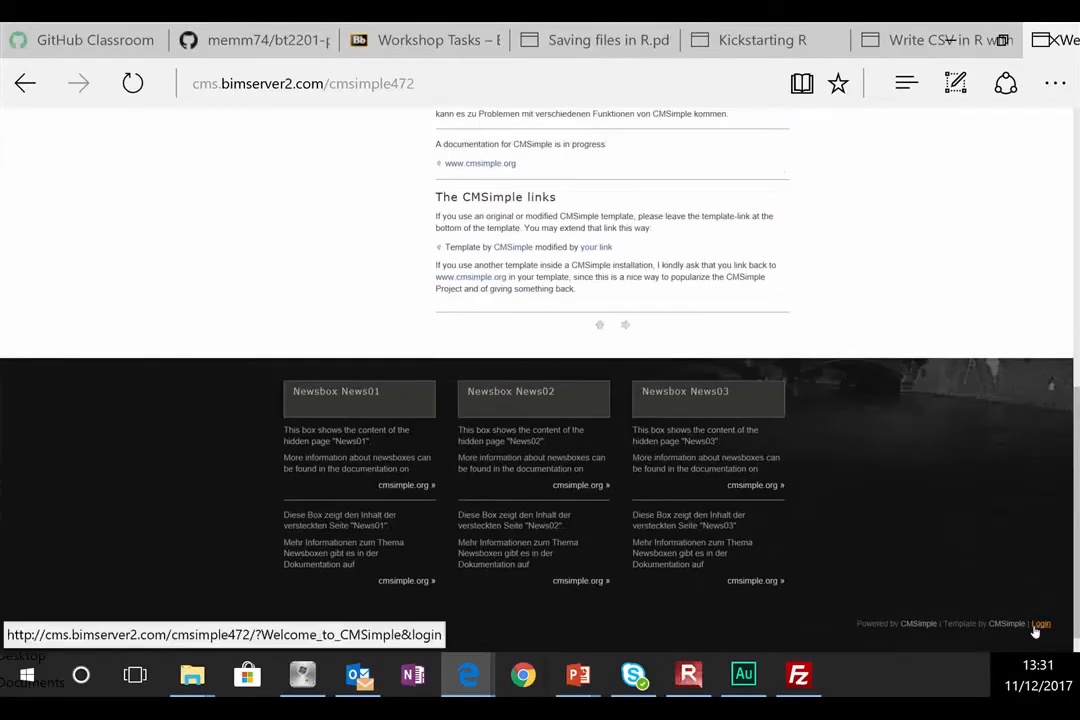
# Step: Open the footer Login link in a new tab and close the six unrelated tabs
pyautogui.rightClick(1037, 628)
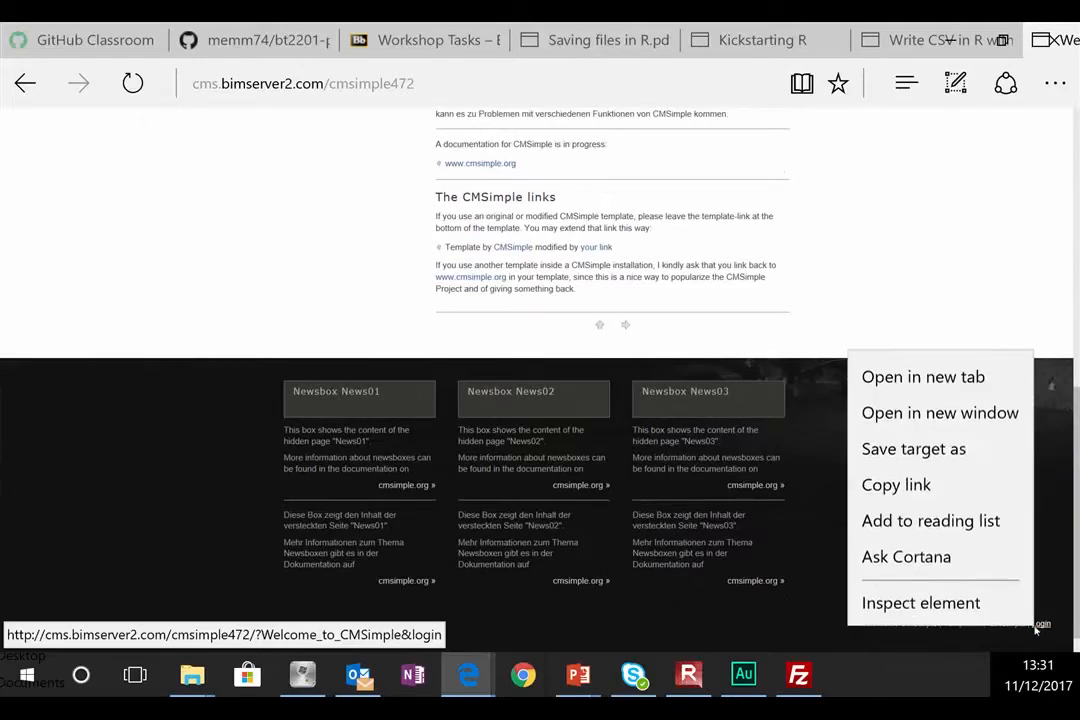
pyautogui.click(979, 380)
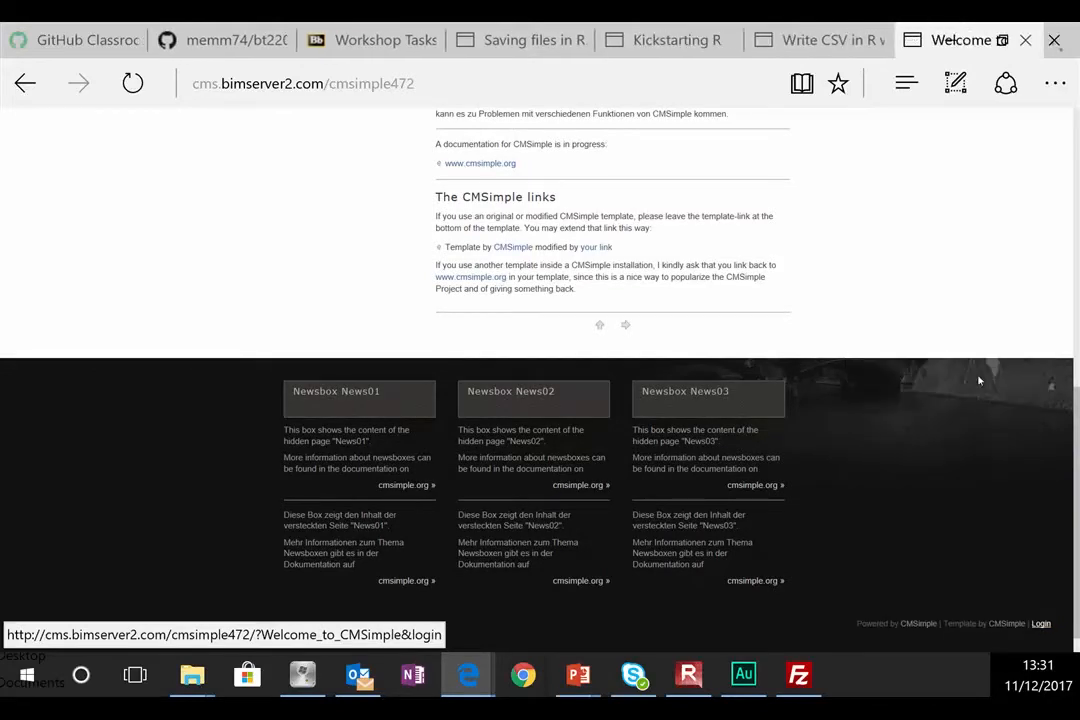
pyautogui.click(821, 40)
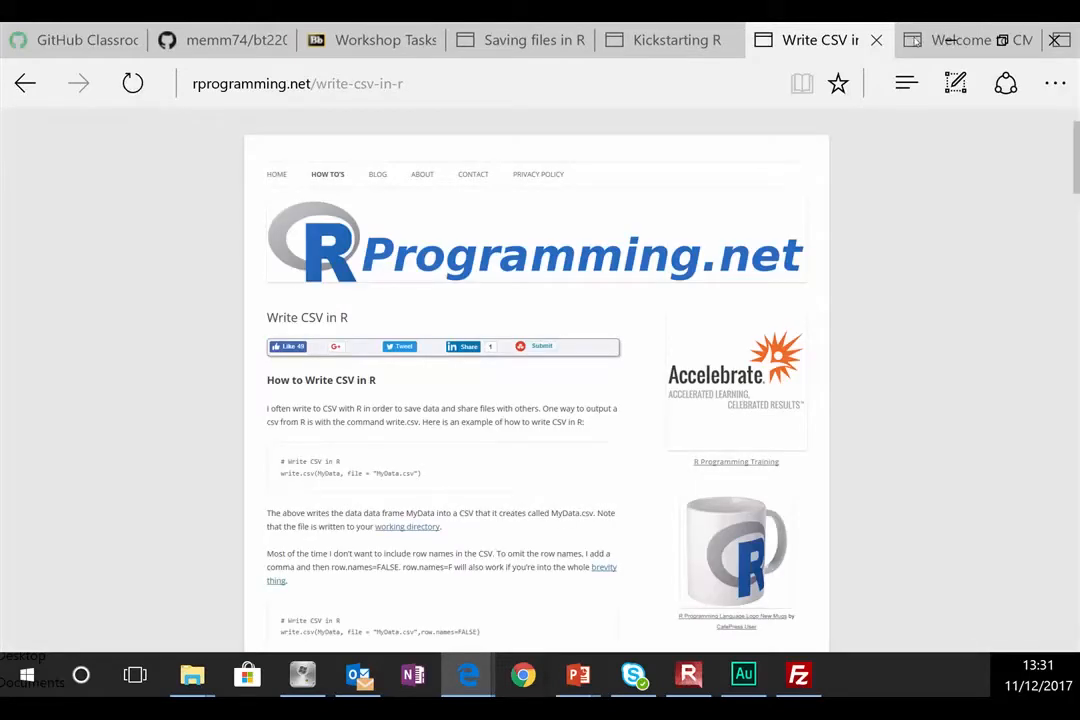
pyautogui.click(134, 40)
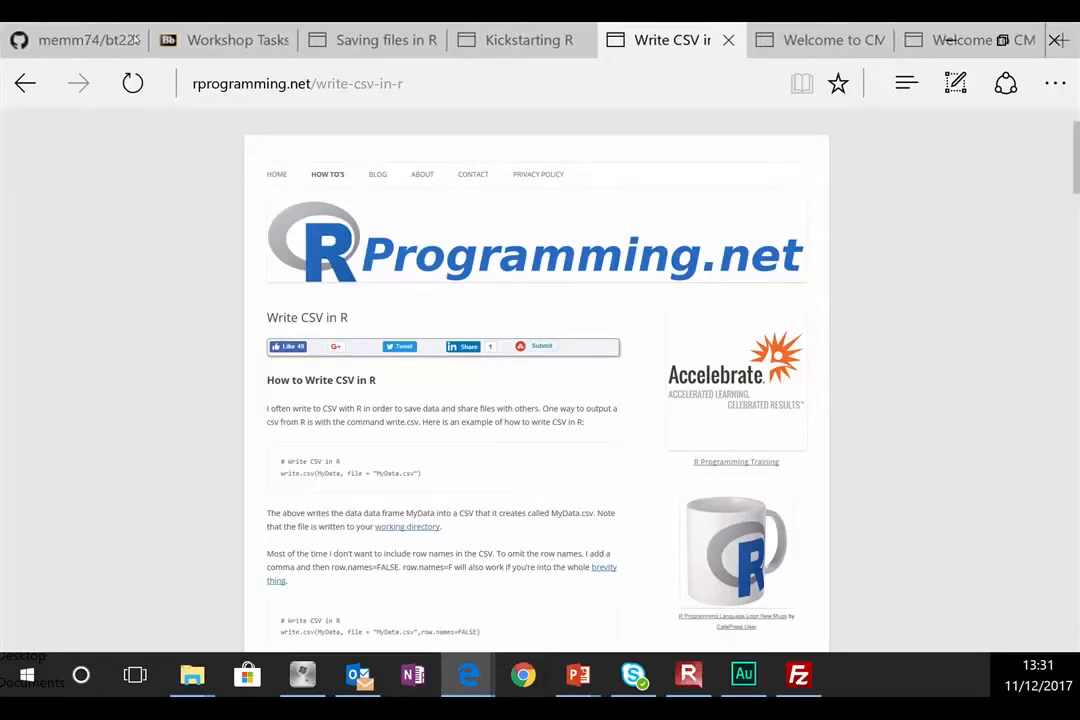
pyautogui.click(134, 40)
pyautogui.click(134, 40)
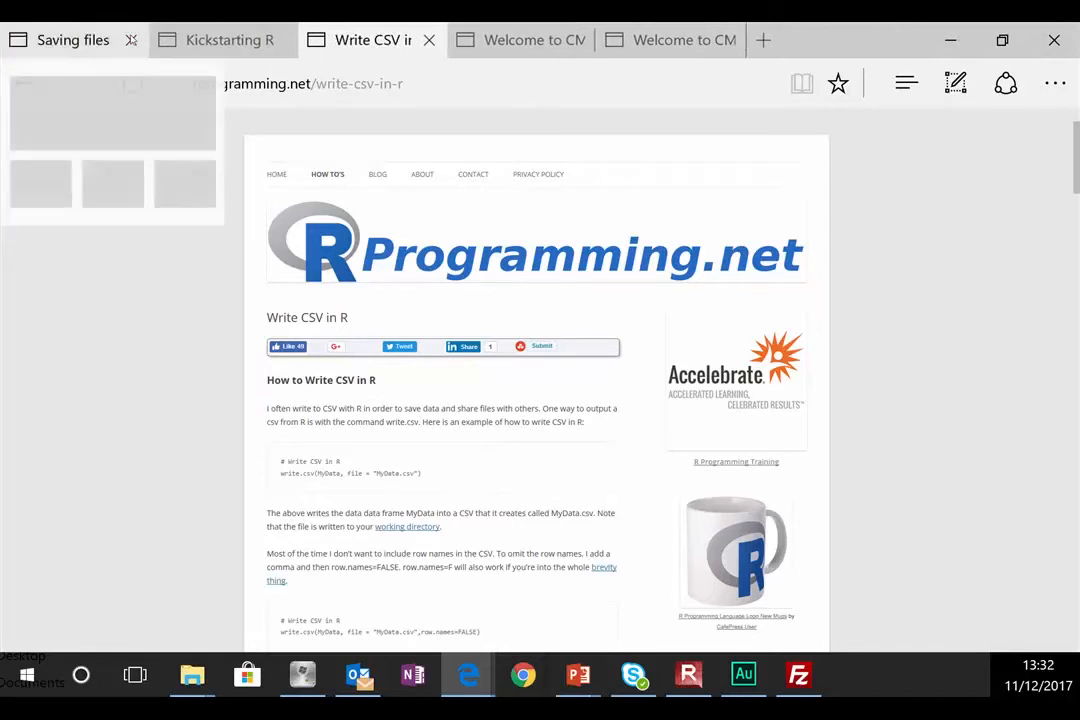
pyautogui.click(131, 40)
pyautogui.click(131, 40)
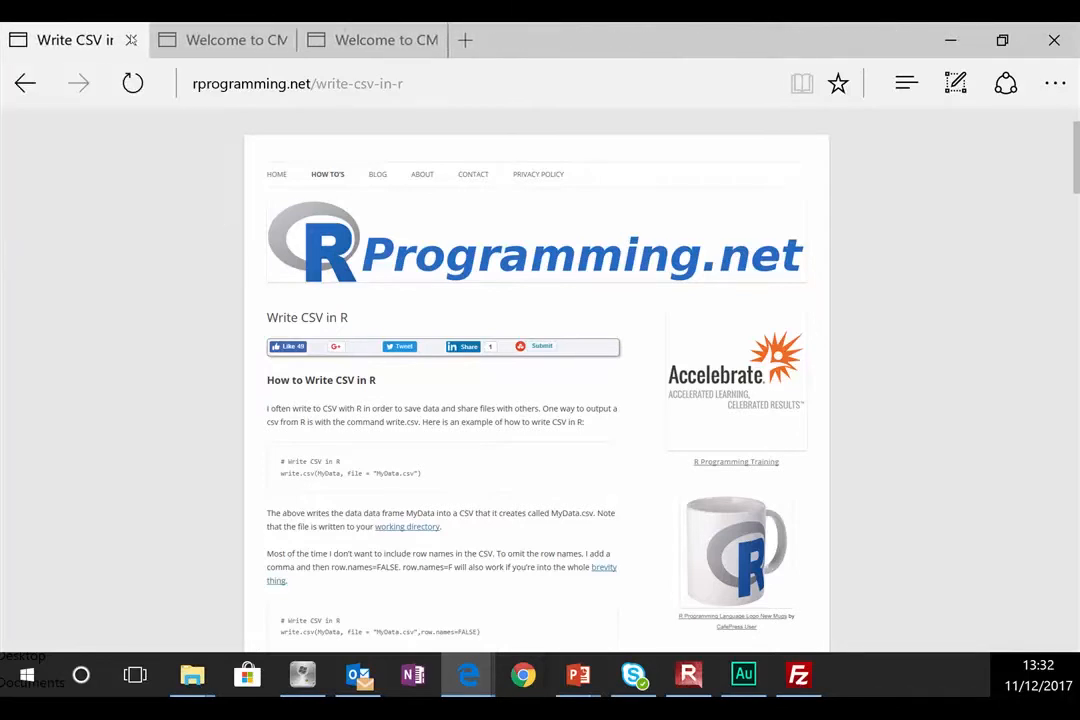
pyautogui.click(131, 40)
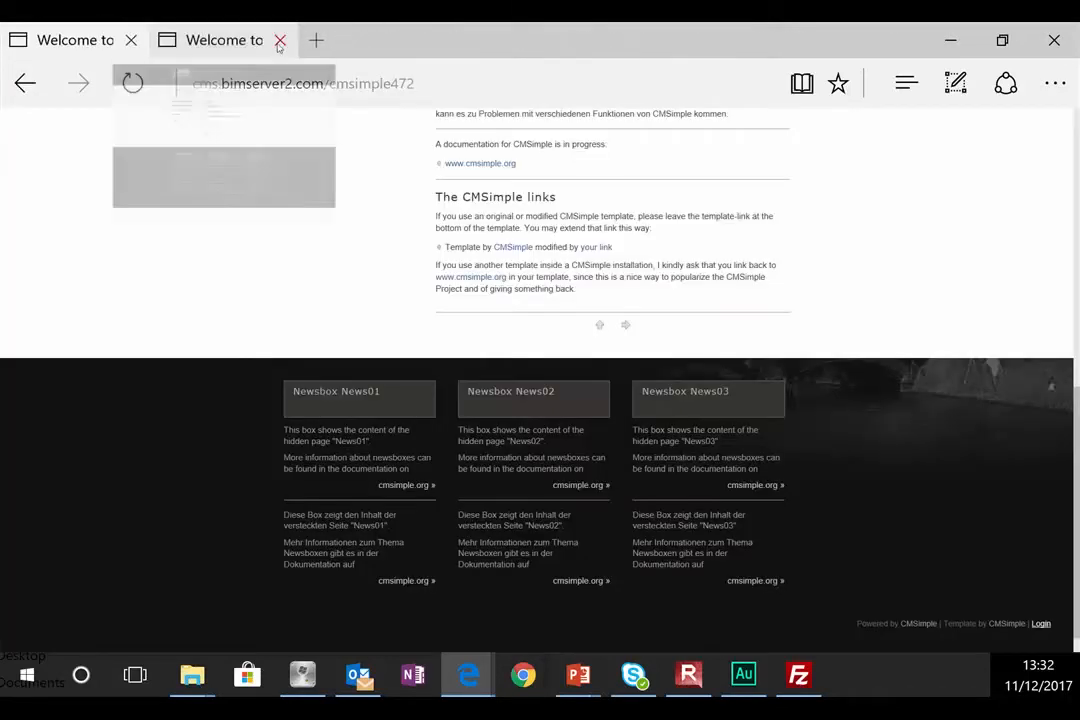
pyautogui.click(224, 36)
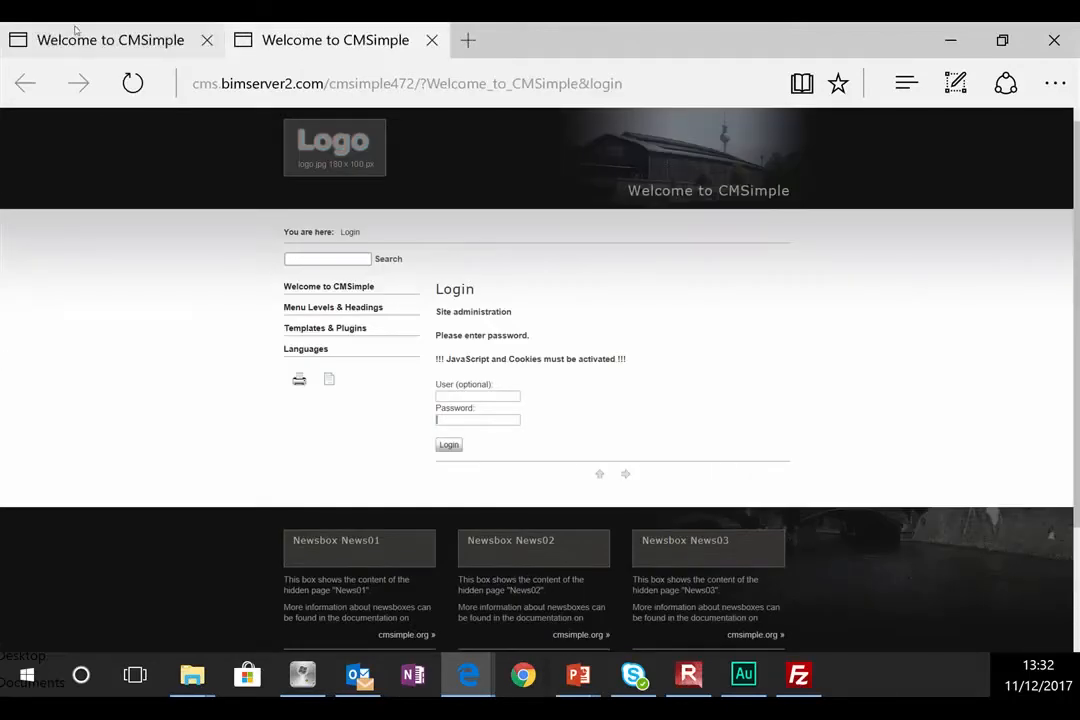
# Step: On the Login tab, submit the default password to enter site administration
pyautogui.click(75, 30)
pyautogui.scroll(10, 252, 229)
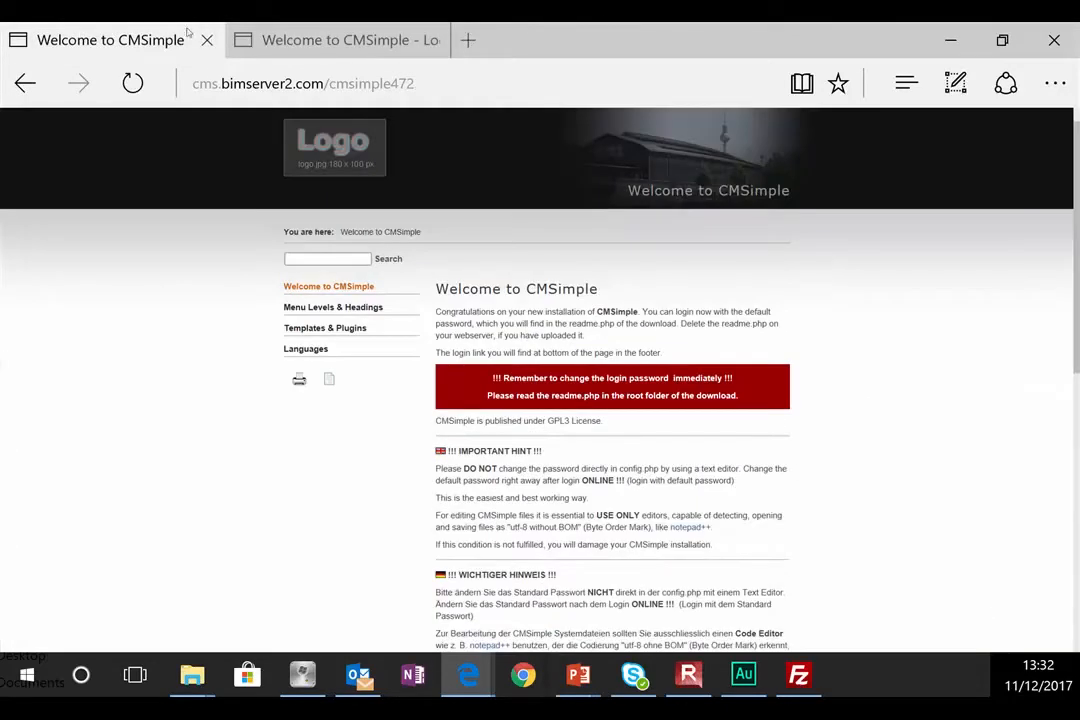
pyautogui.click(238, 30)
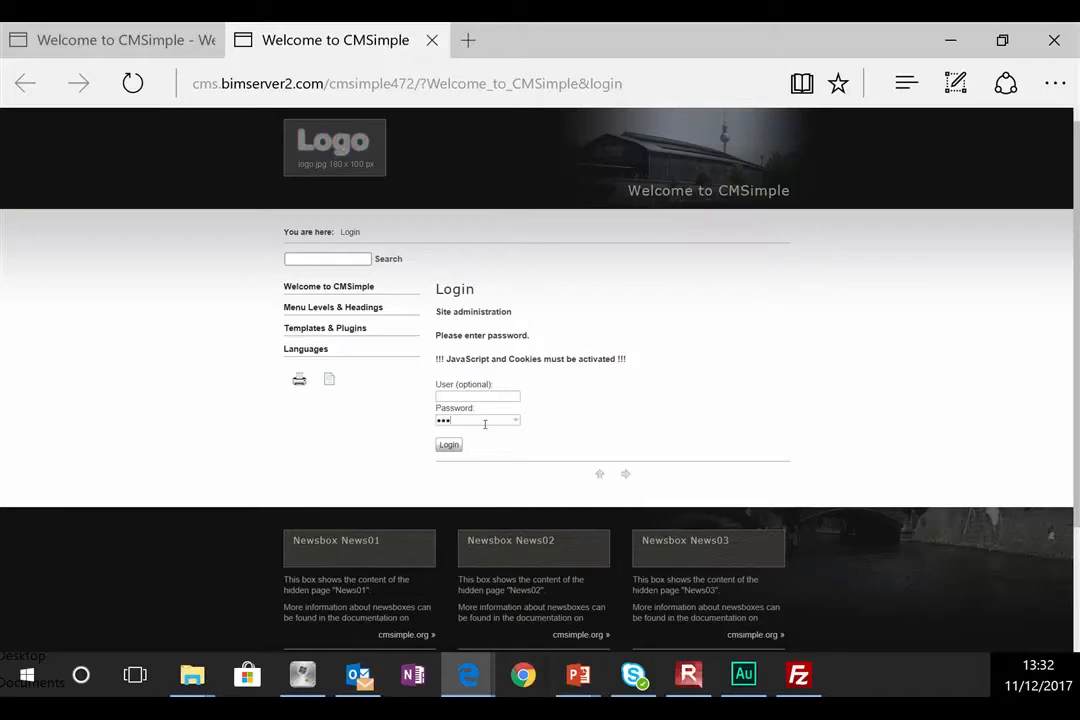
pyautogui.press('Return')
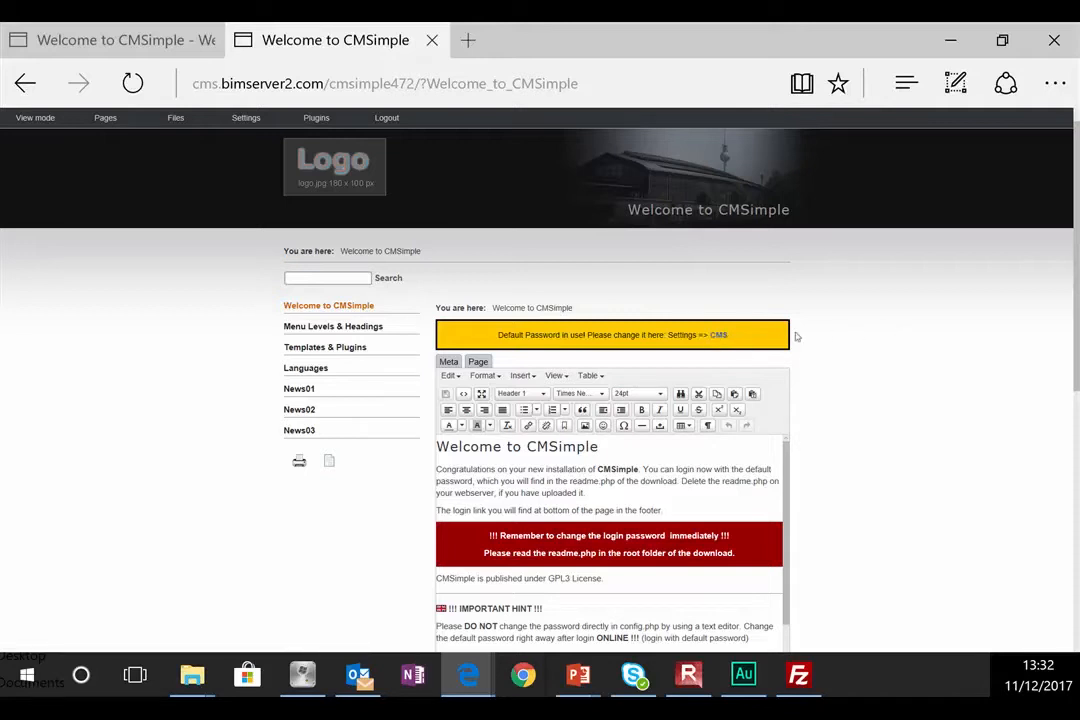
# Step: Open the CMS configuration and replace the password and site title with Mike's Shoes
pyautogui.click(719, 337)
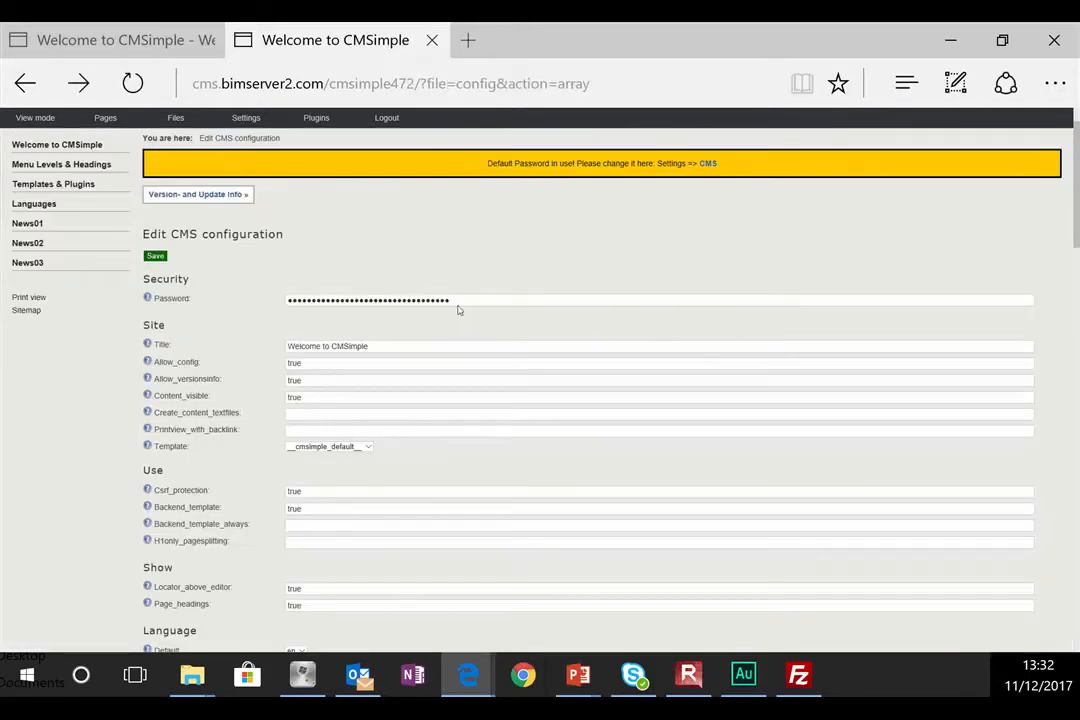
pyautogui.moveTo(451, 298); pyautogui.dragTo(101, 289)
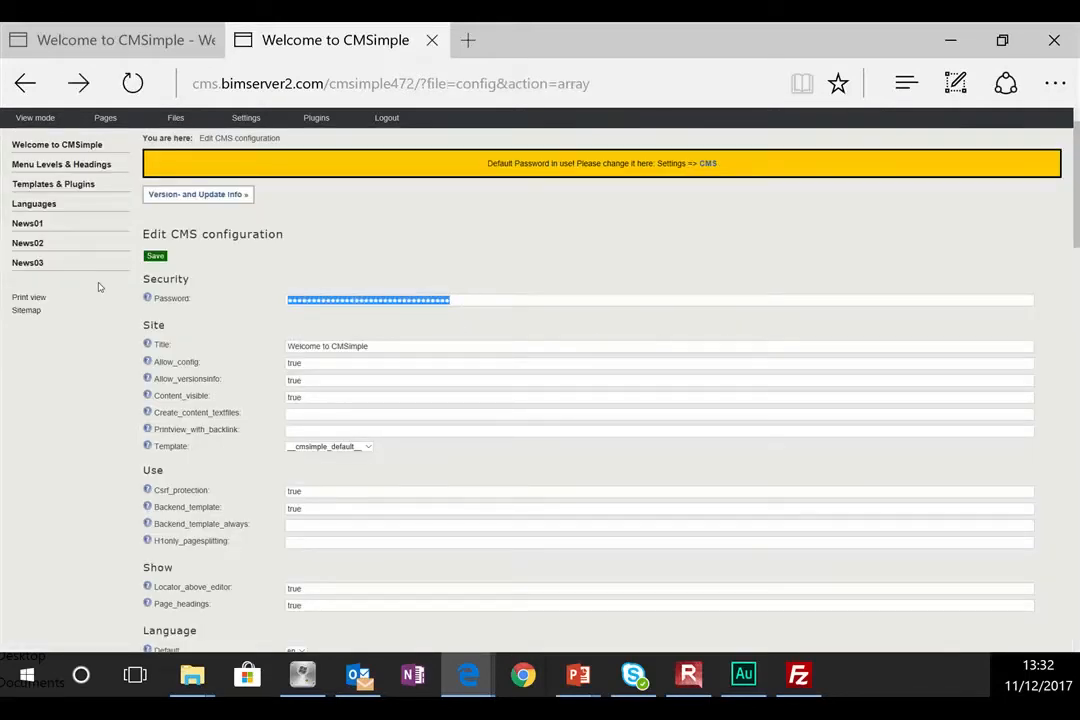
pyautogui.write('s')
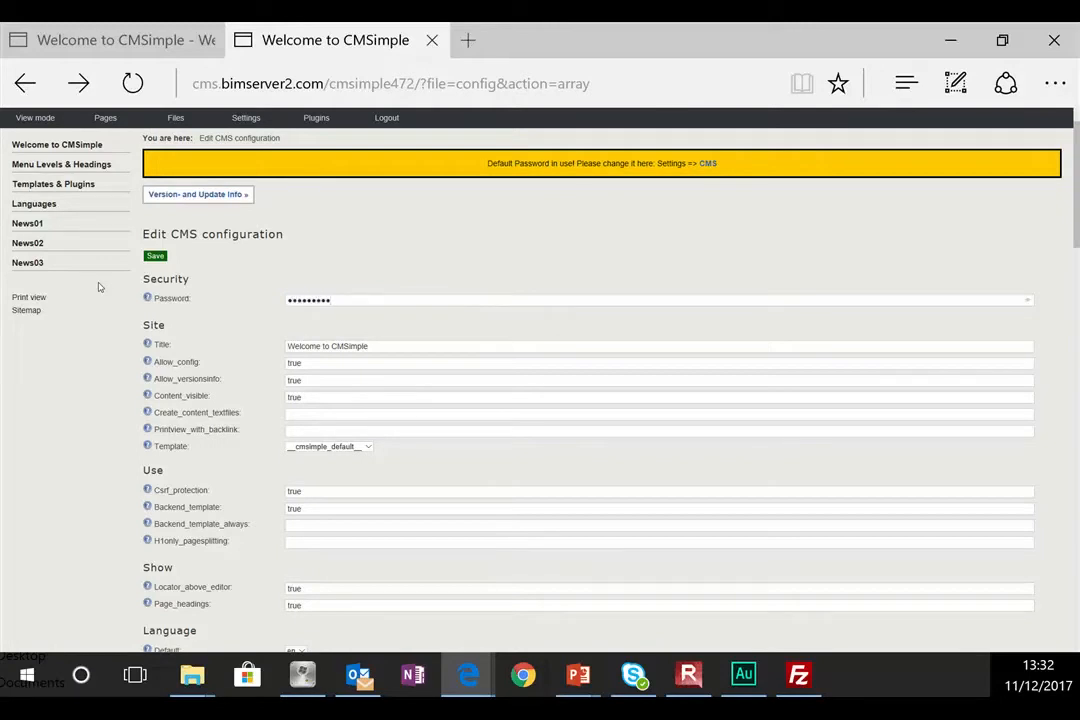
pyautogui.moveTo(388, 345); pyautogui.dragTo(229, 325)
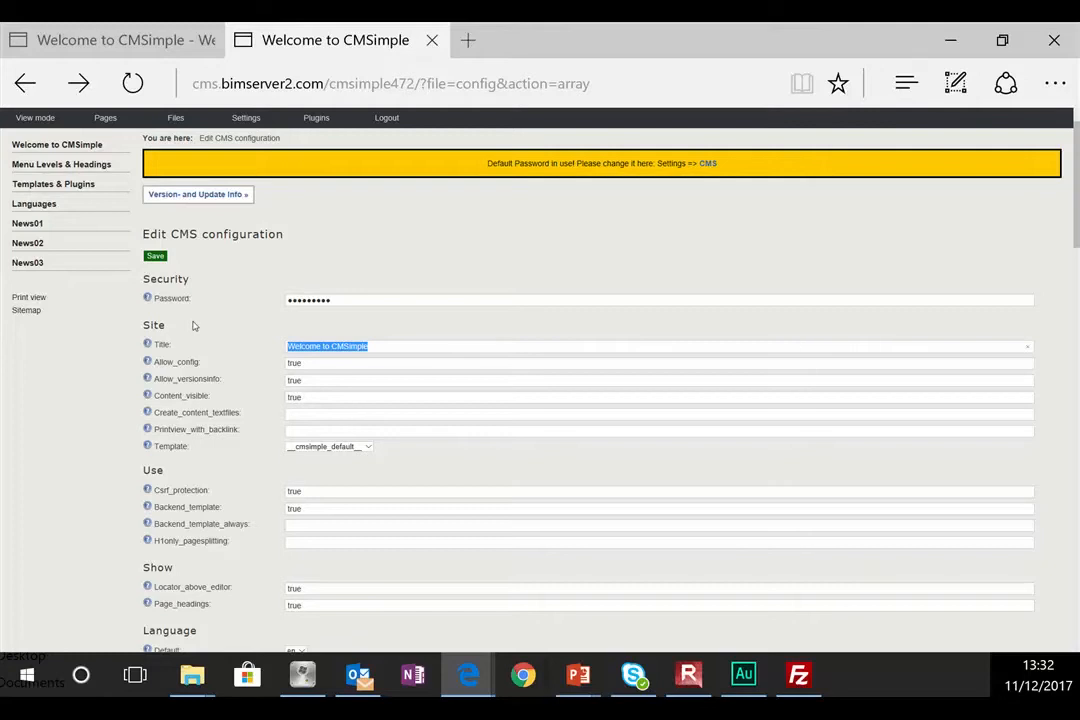
pyautogui.write("Mike's Shoes")
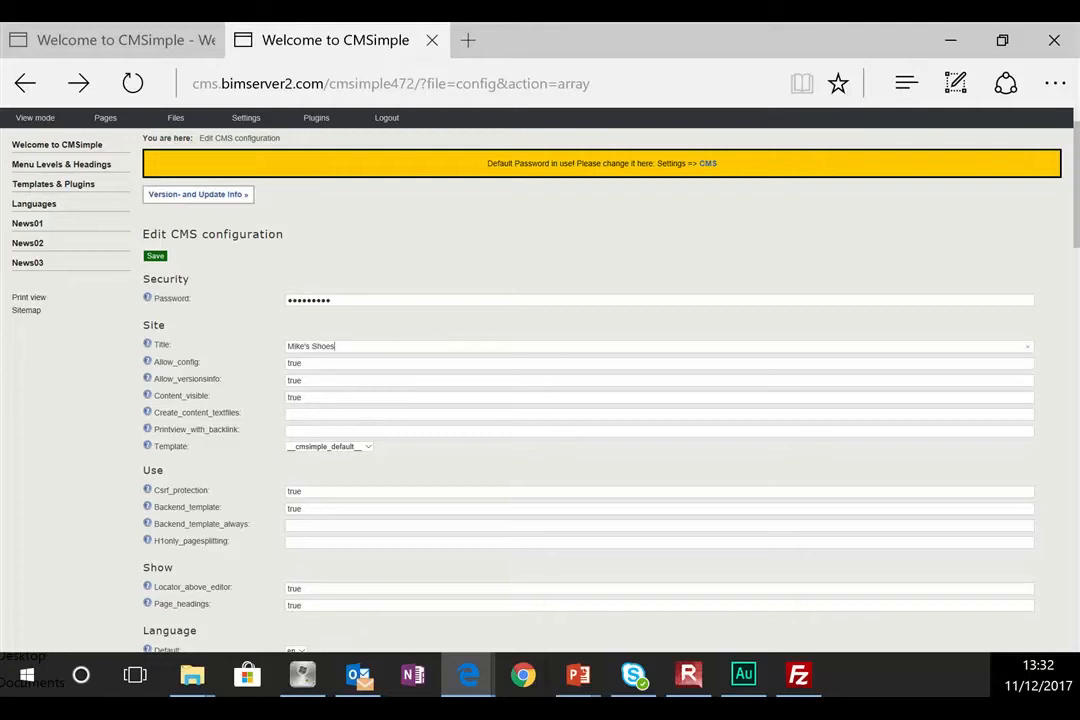
# Step: Zoom Edge to 175%, save the CMS configuration, and return to the home page tab
pyautogui.click(1055, 83)
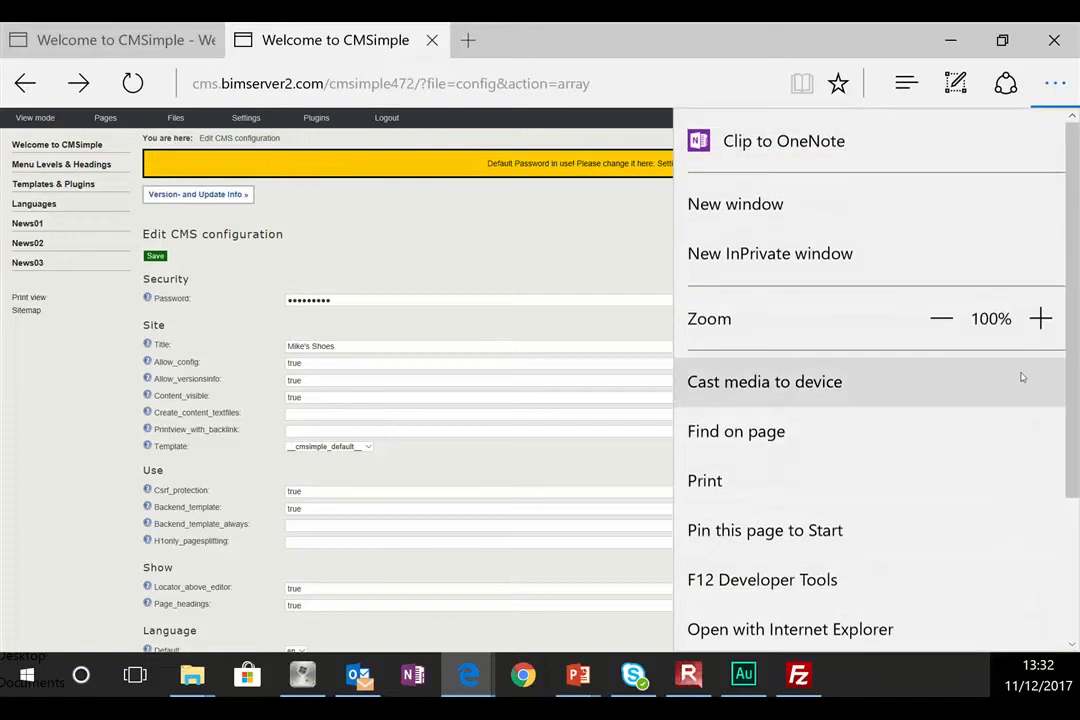
pyautogui.click(1041, 318)
pyautogui.click(1041, 318)
pyautogui.click(1041, 318)
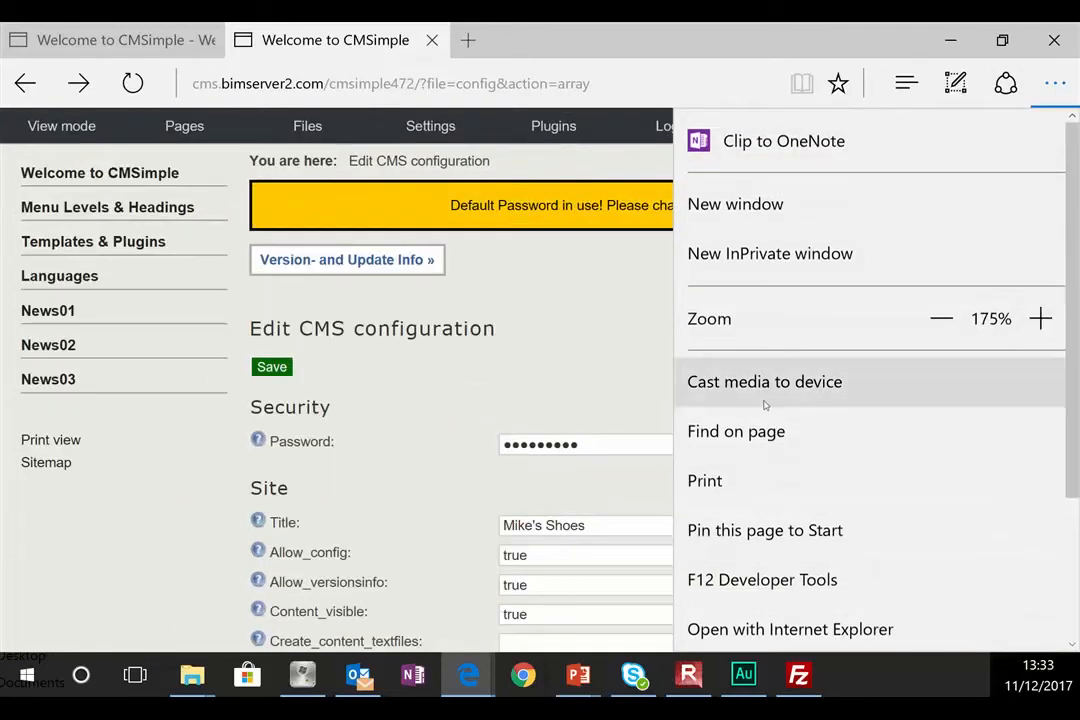
pyautogui.click(603, 499)
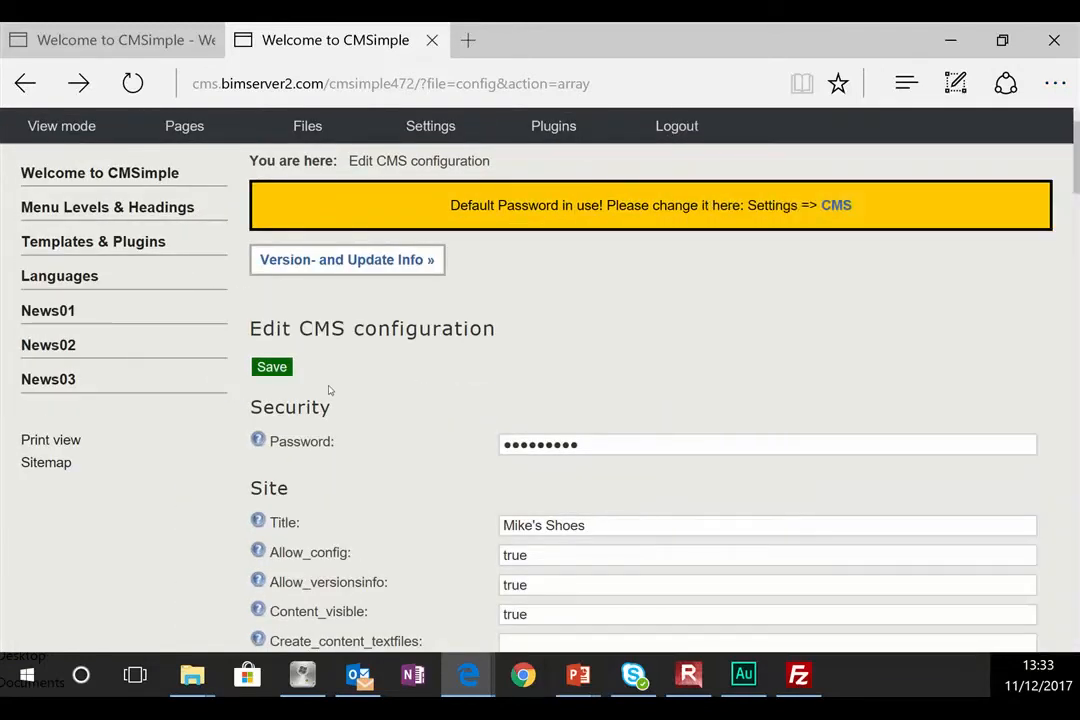
pyautogui.click(263, 370)
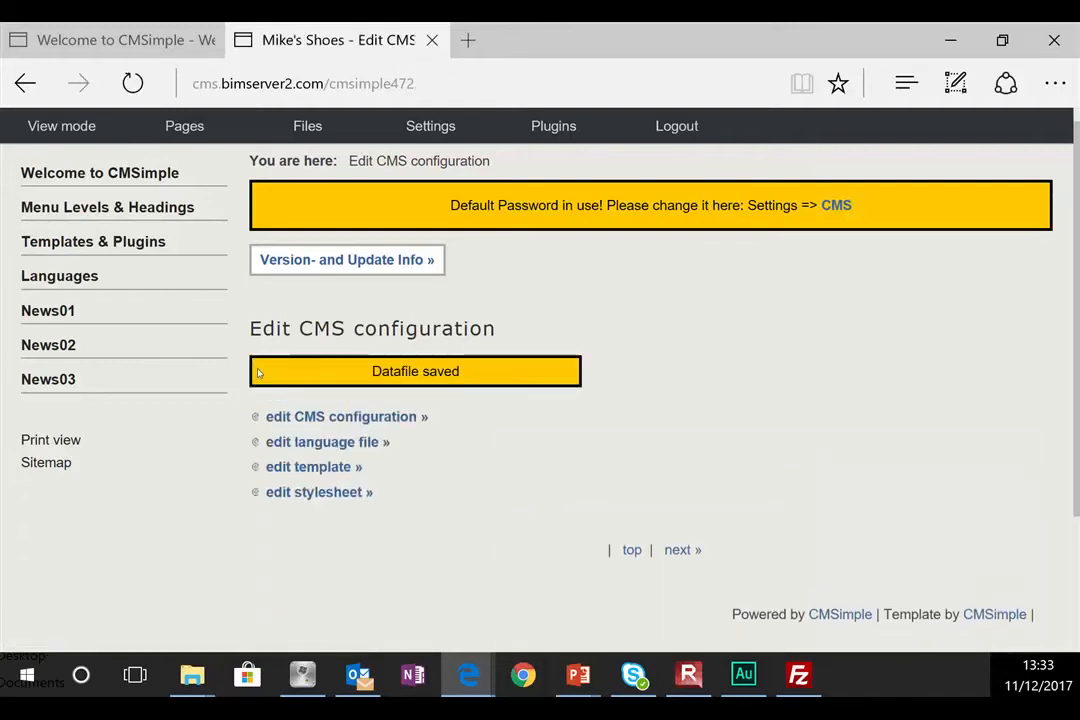
pyautogui.click(120, 40)
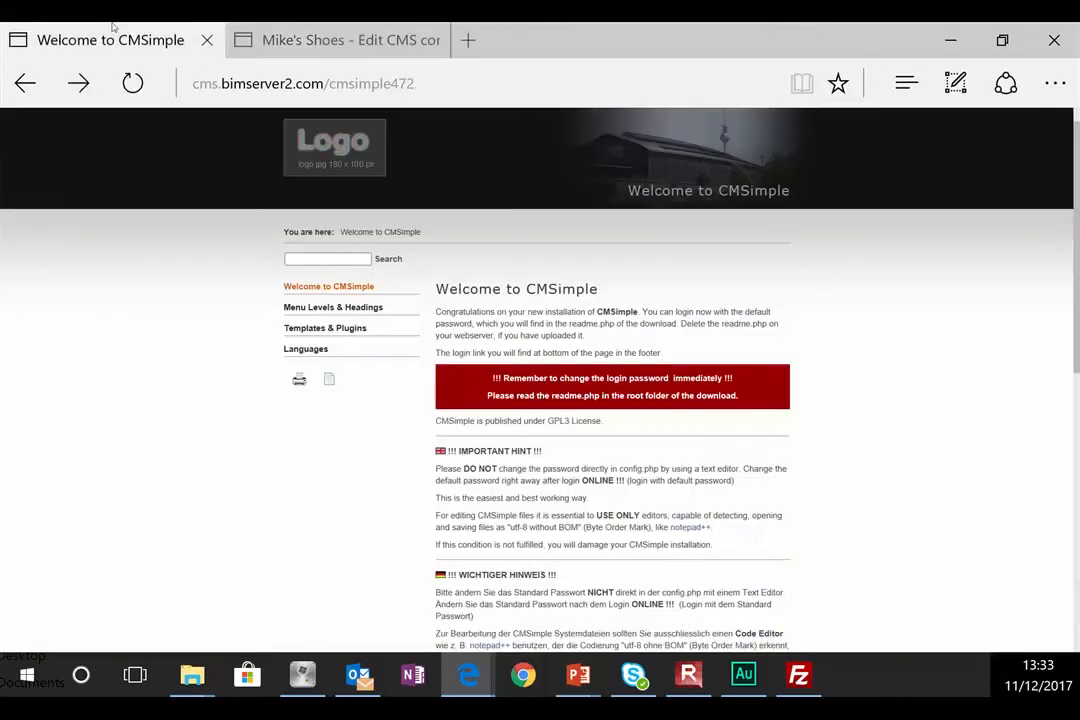
# Step: Reload the site until the home page loads showing the Mike's Shoes title
pyautogui.click(117, 85)
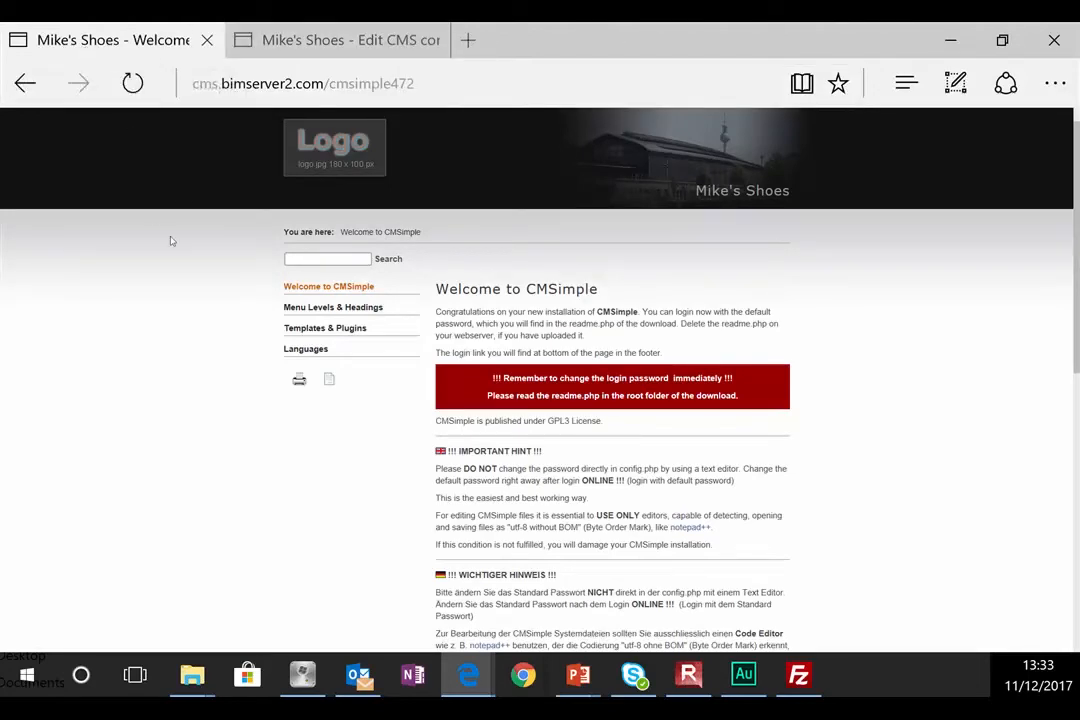
pyautogui.click(320, 42)
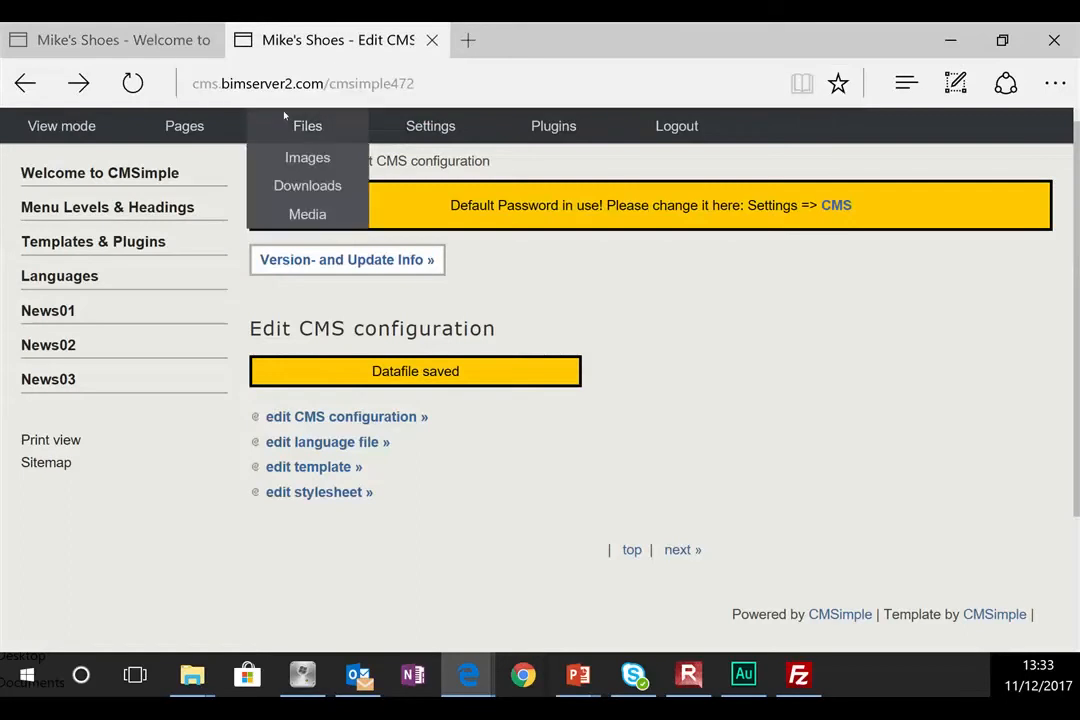
pyautogui.click(152, 124)
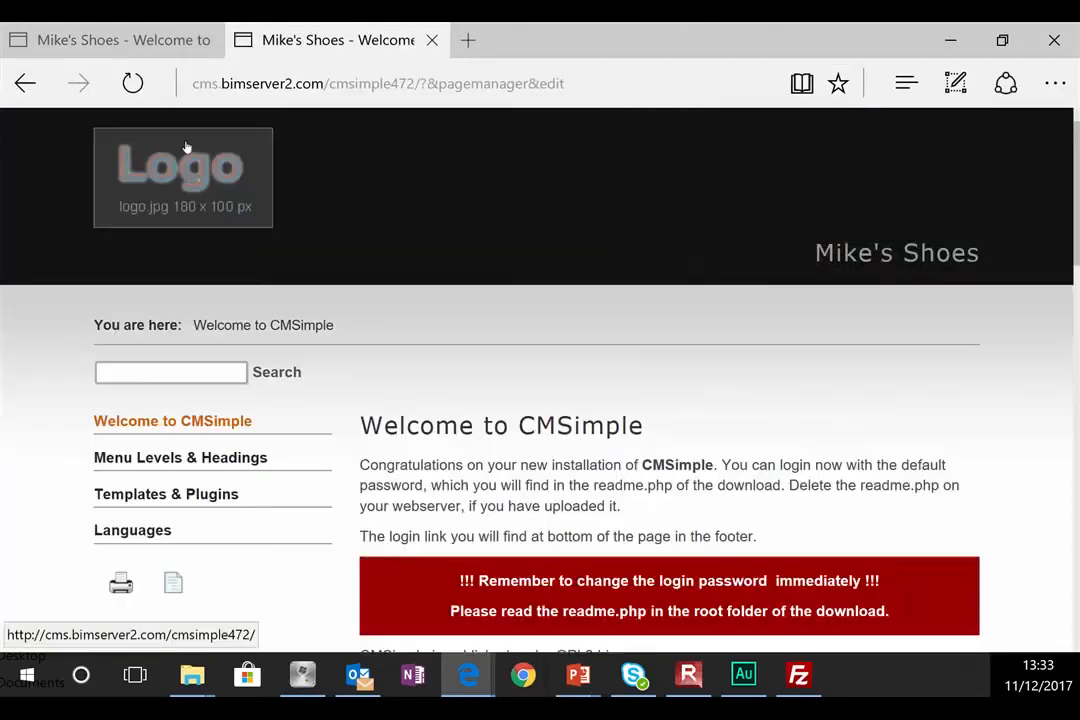
pyautogui.click(252, 152)
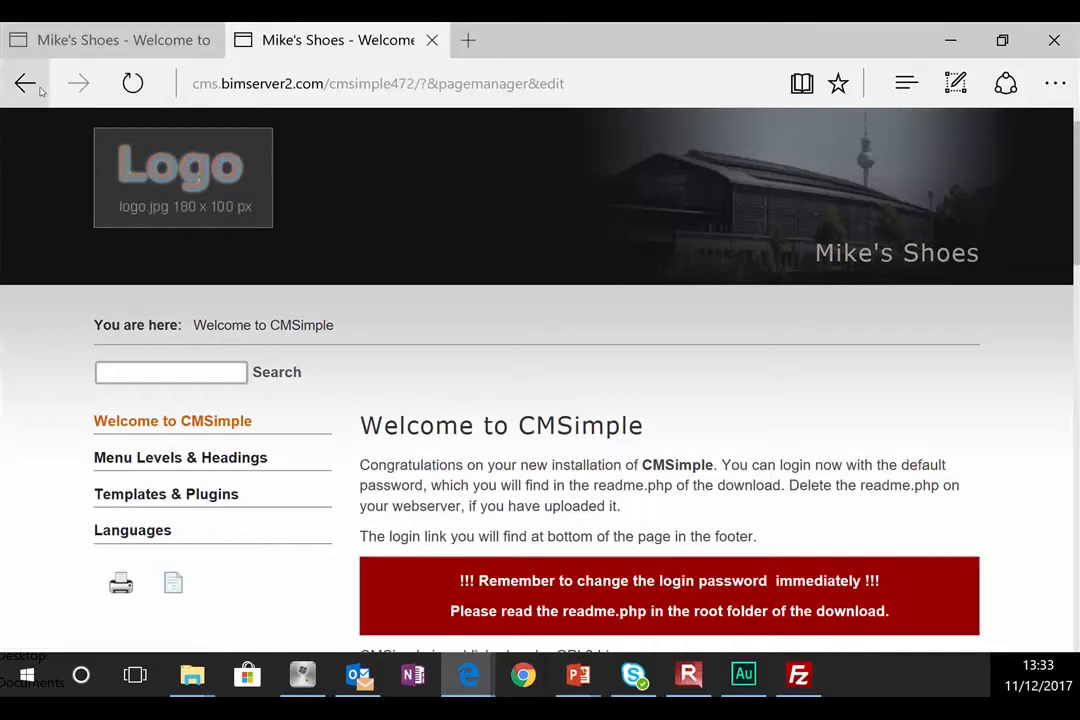
pyautogui.click(133, 83)
# Step: Scroll to the footer and open the site administration Login page
pyautogui.scroll(-15, 390, 262)
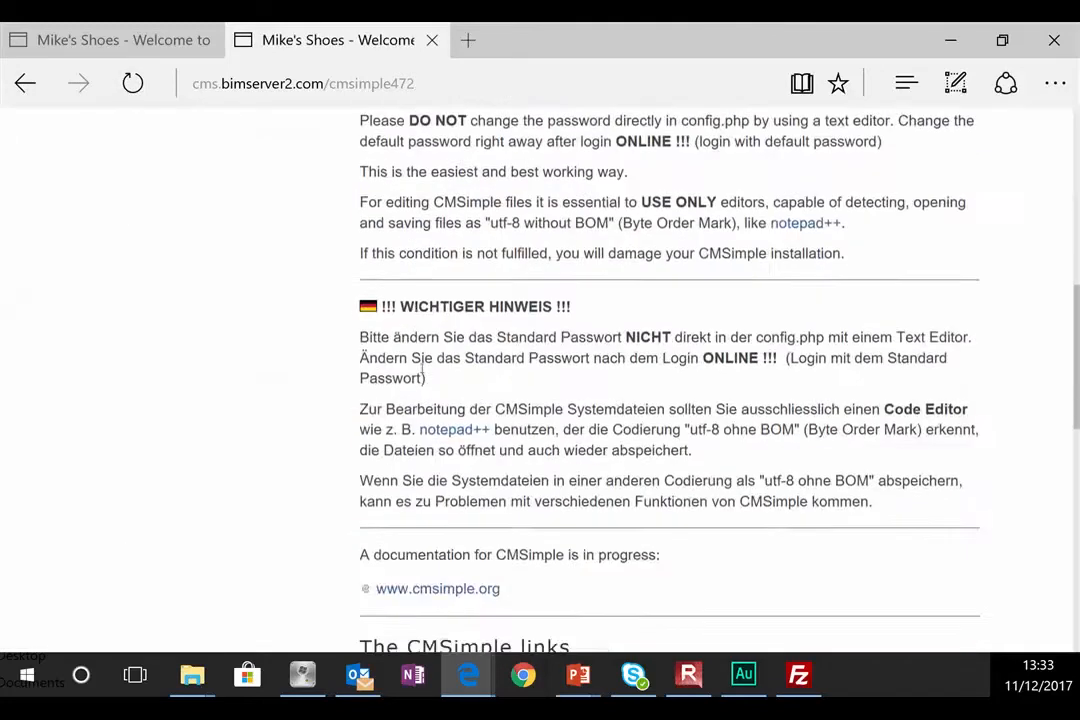
pyautogui.scroll(-3, 825, 518)
pyautogui.click(1016, 603)
pyautogui.scroll(-2, 375, 555)
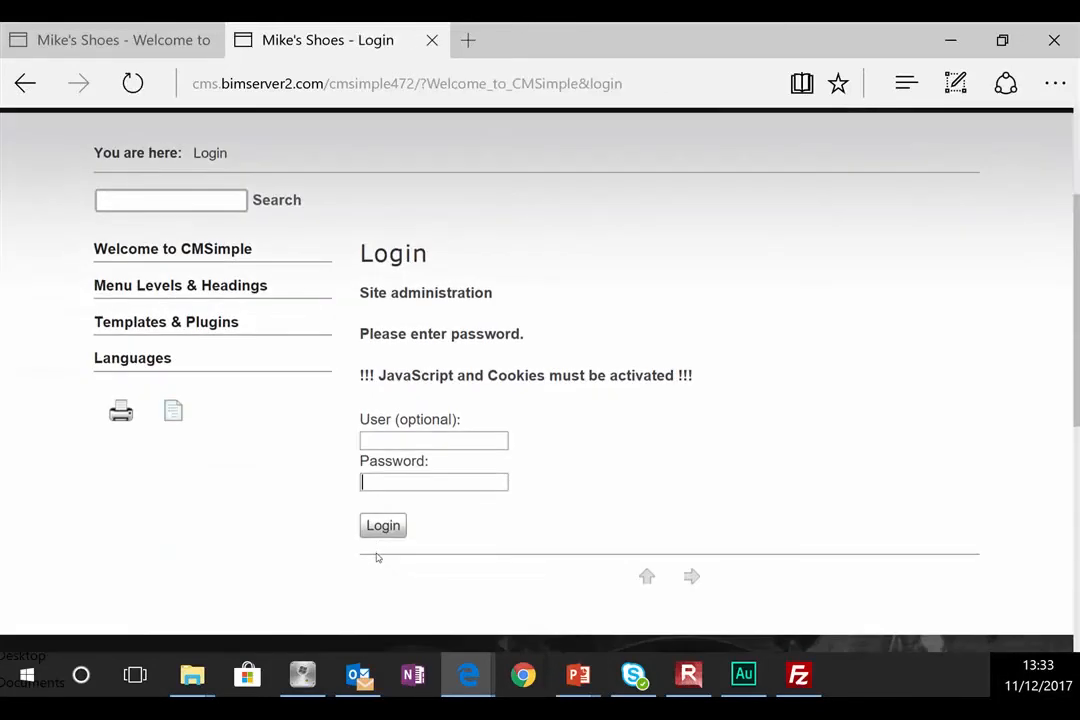
# Step: Log in with the admin password and go to the Templates & Plugins page
pyautogui.write('test123456')
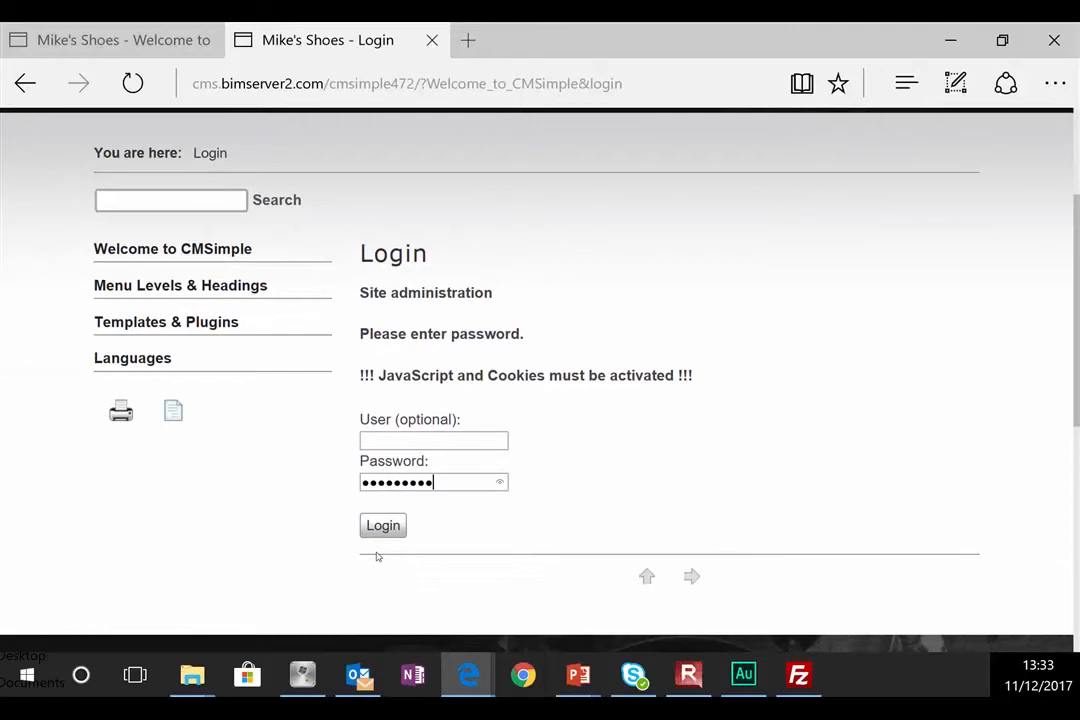
pyautogui.press('Return')
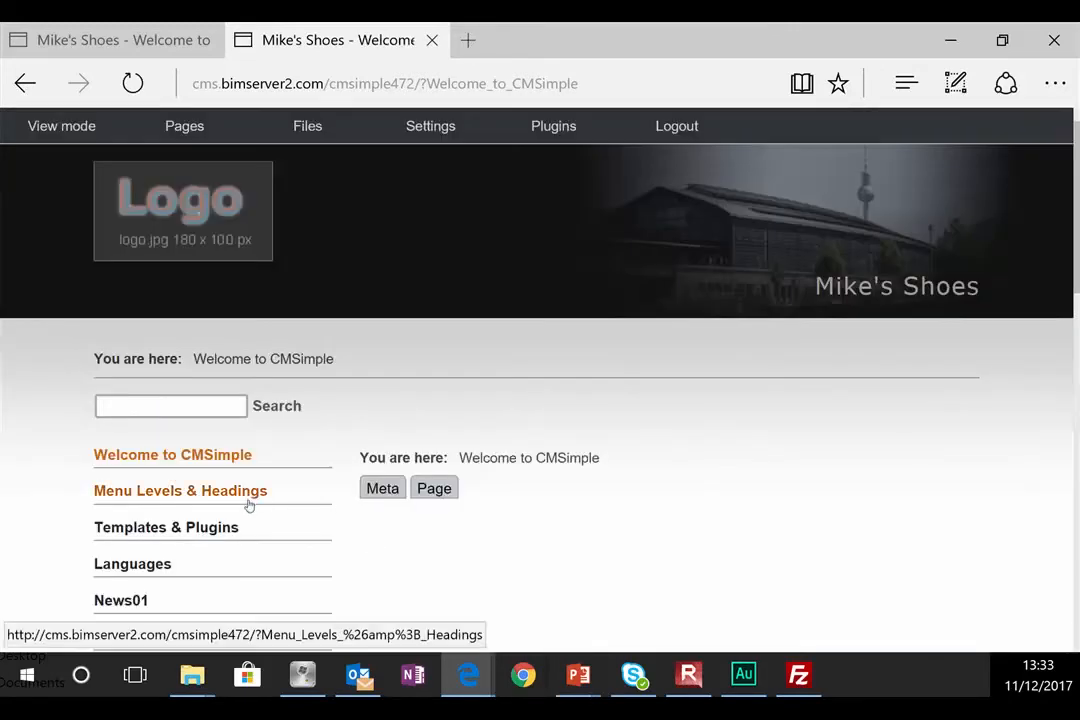
pyautogui.scroll(-3, 249, 505)
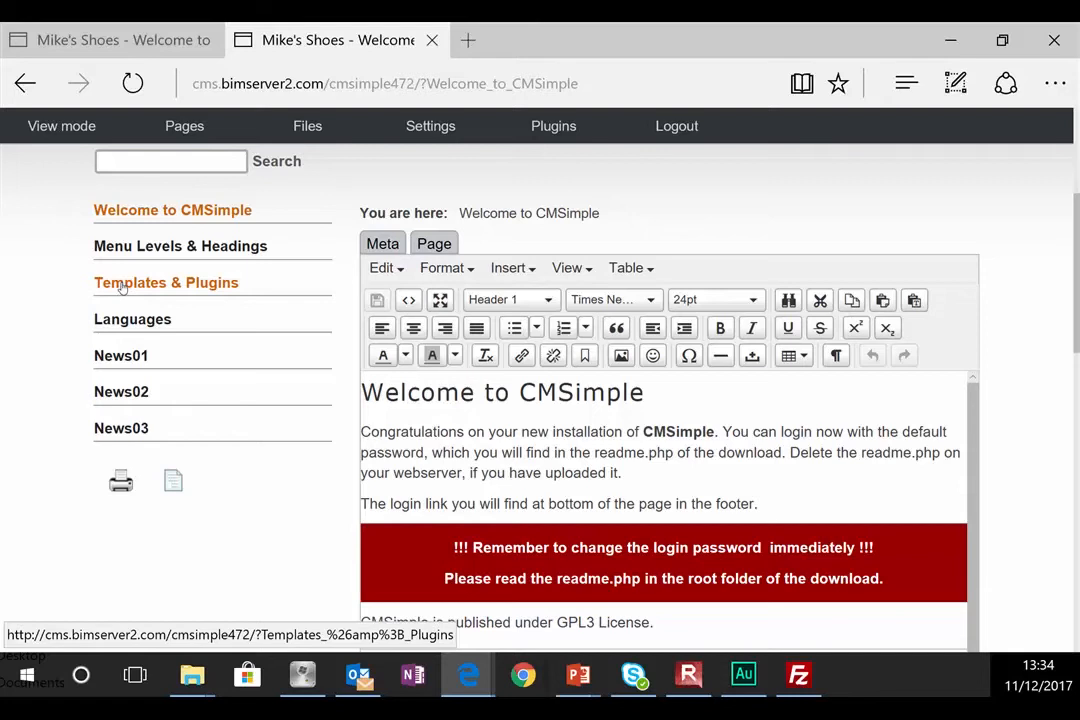
pyautogui.click(178, 282)
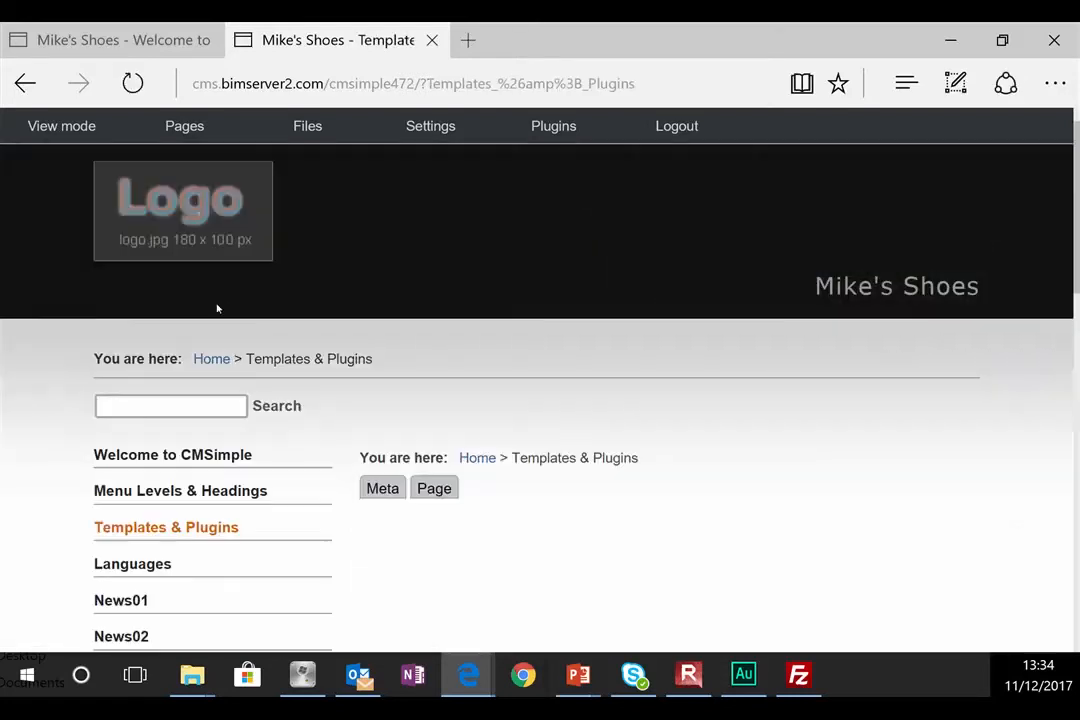
# Step: Insert Trainers and Boots lines above the Templates & Plugins heading
pyautogui.scroll(-2, 473, 535)
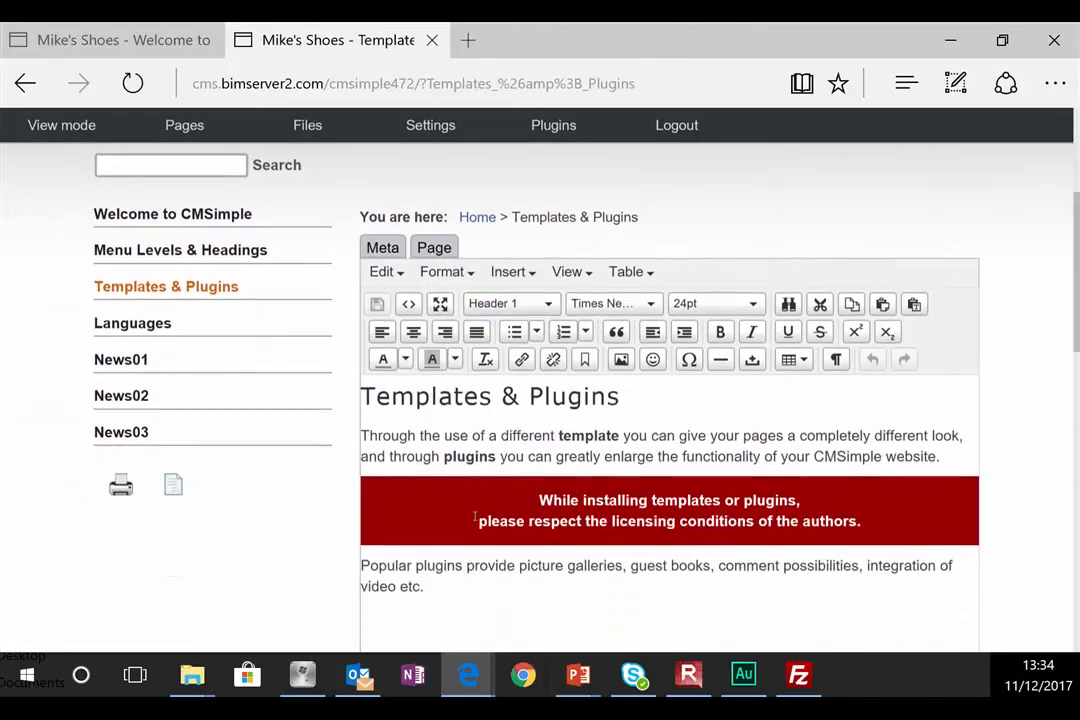
pyautogui.click(364, 390)
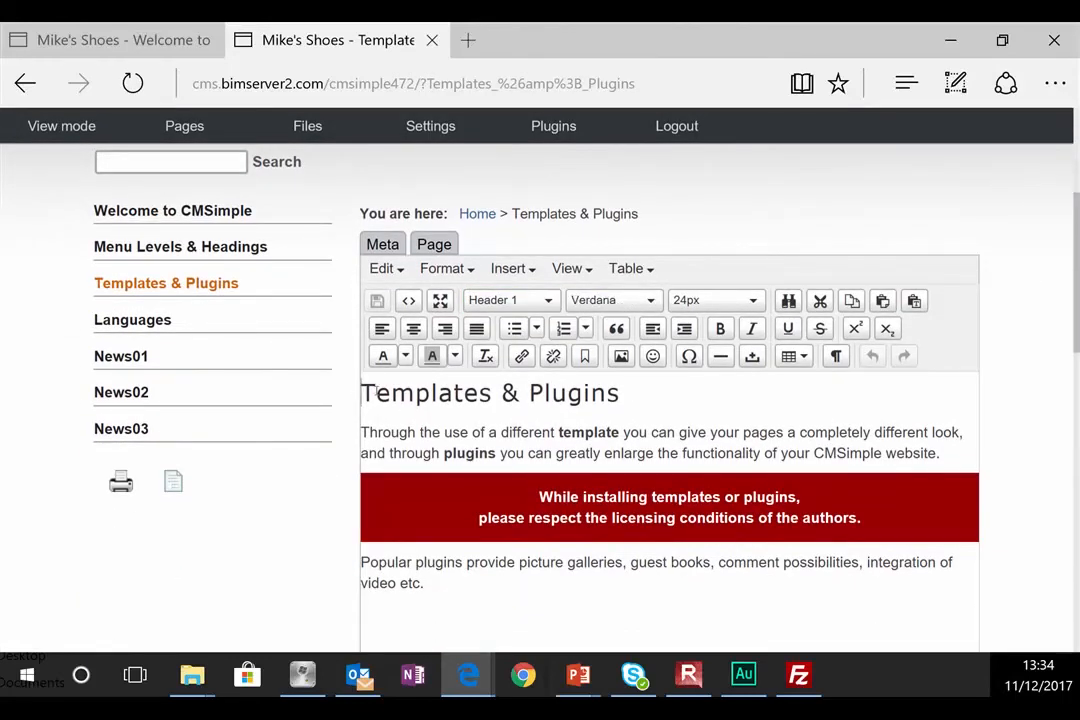
pyautogui.press('Return')
pyautogui.press('Return')
pyautogui.press('Return')
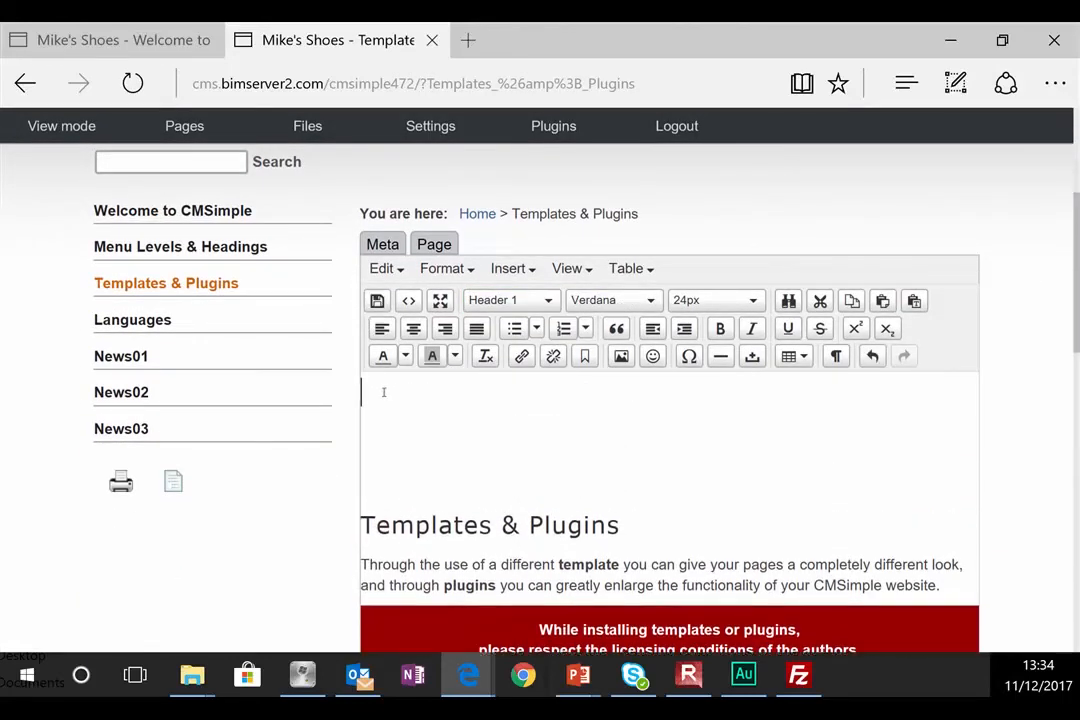
pyautogui.write('Trainers')
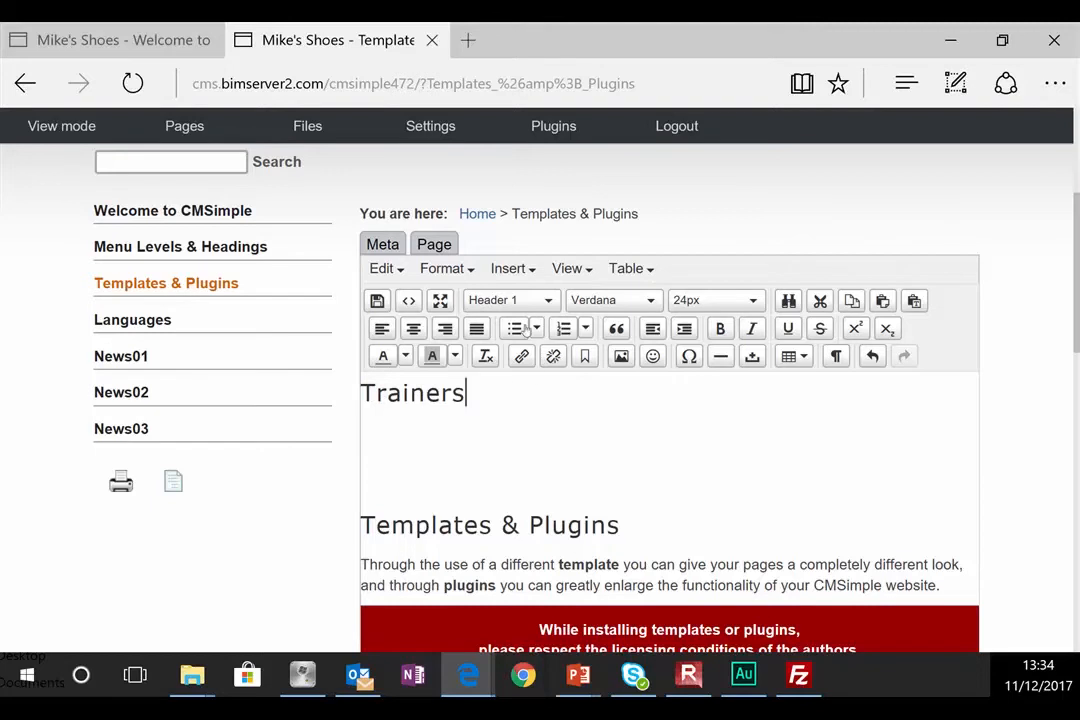
pyautogui.click(502, 433)
pyautogui.write('Boots')
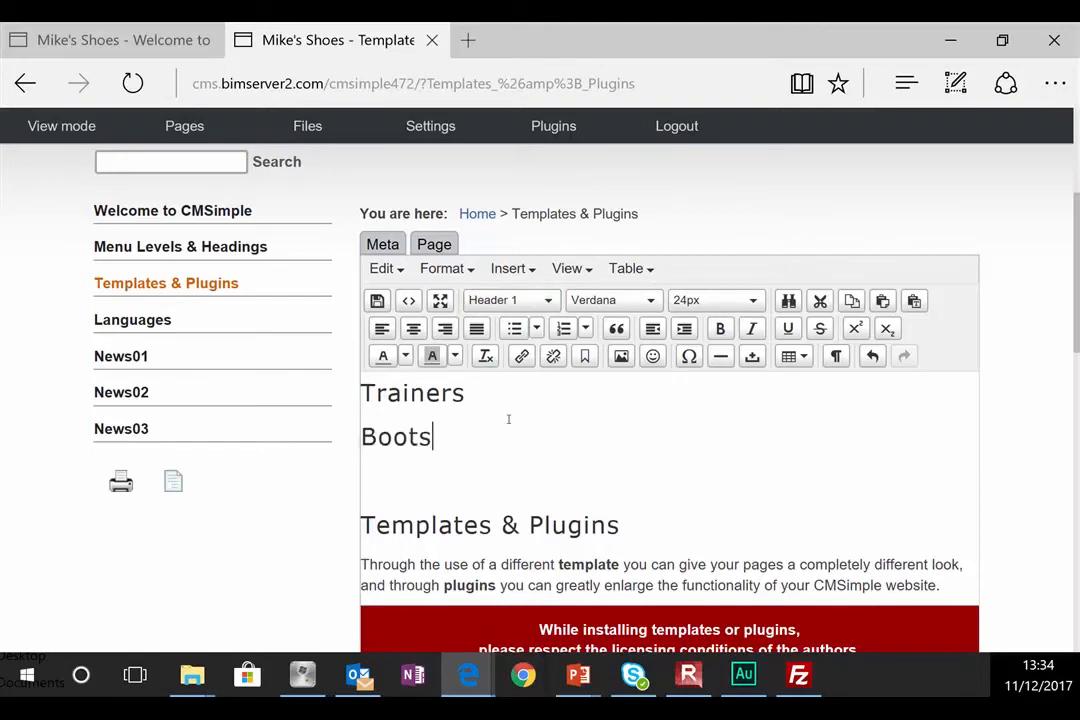
# Step: Add the paragraph 'This is the page for trainers.' under Trainers
pyautogui.click(549, 394)
pyautogui.press('Return')
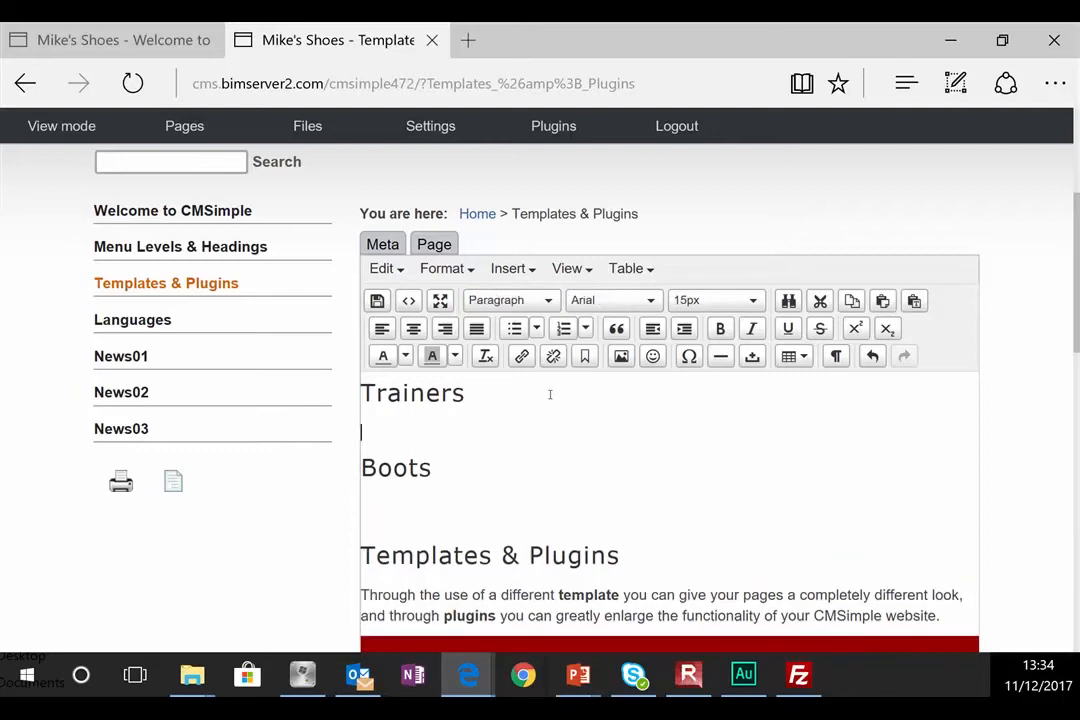
pyautogui.write('This is the page')
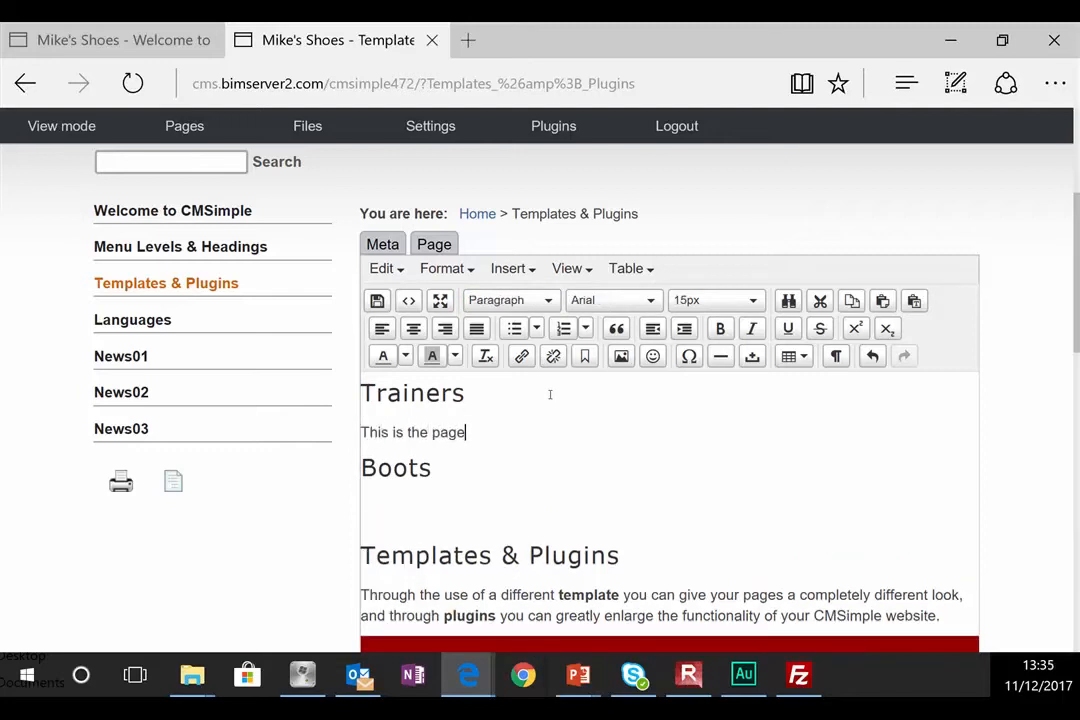
pyautogui.write(' for trainers.')
# Step: Add Leather and Suede lines beneath Boots
pyautogui.click(519, 474)
pyautogui.press('Return')
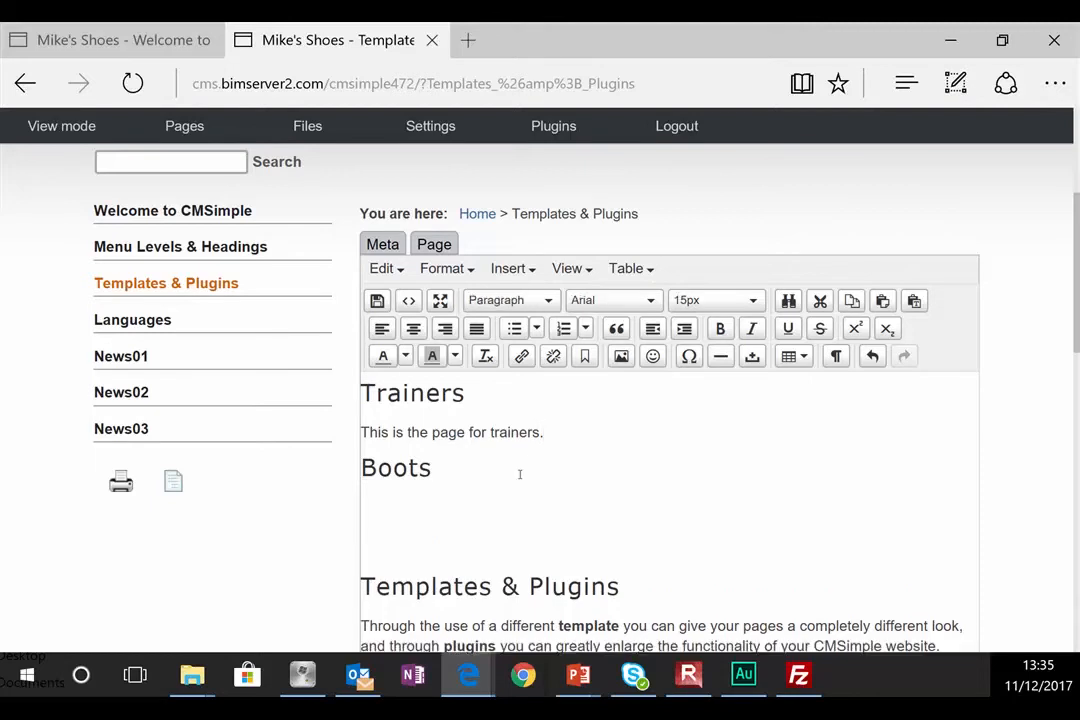
pyautogui.write('Leather')
pyautogui.press('Return')
pyautogui.write('Suede')
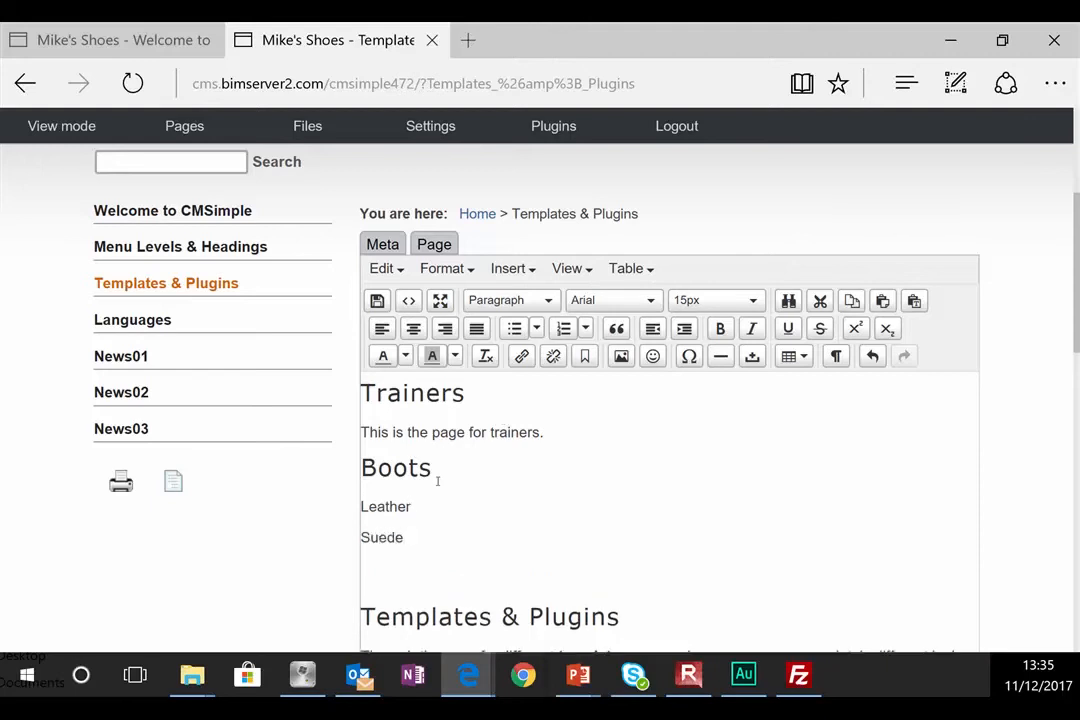
# Step: Format Leather and Suede as second-level headings
pyautogui.moveTo(415, 508); pyautogui.dragTo(335, 500)
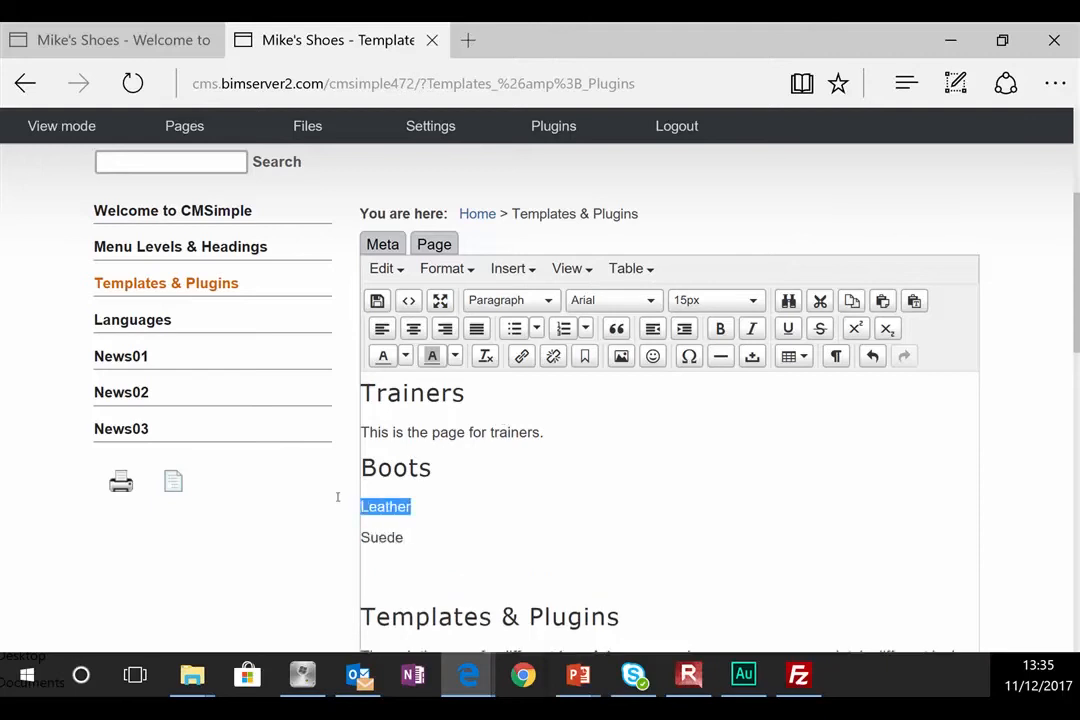
pyautogui.click(520, 300)
pyautogui.click(528, 362)
pyautogui.moveTo(437, 551); pyautogui.dragTo(358, 551)
pyautogui.click(513, 300)
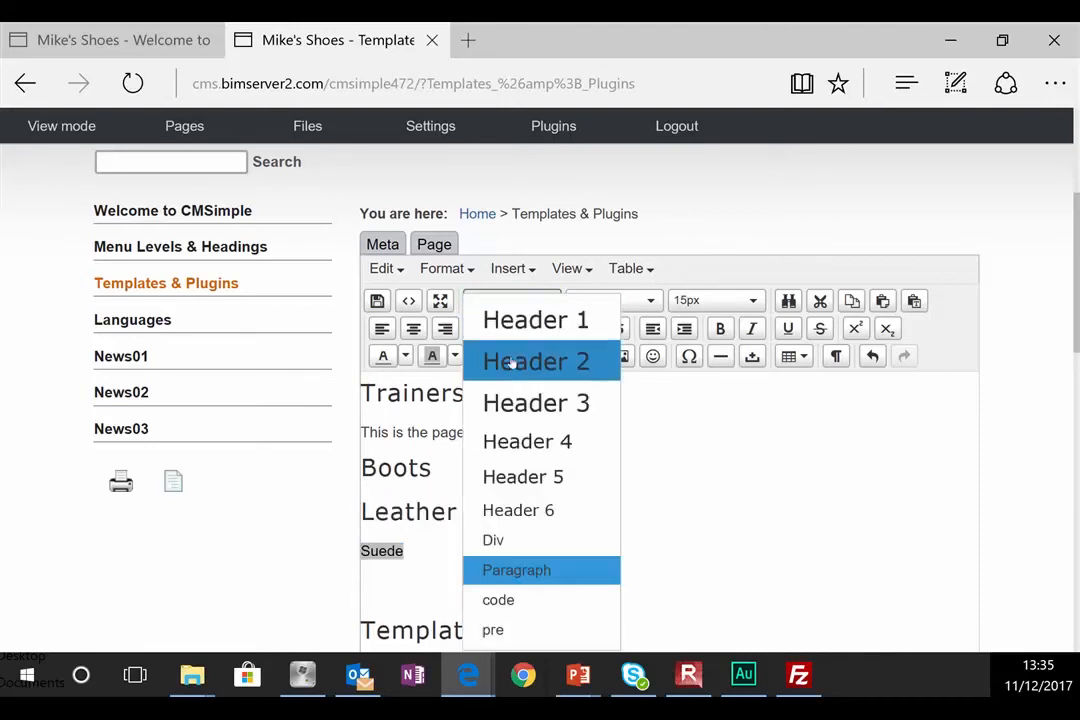
pyautogui.click(520, 362)
# Step: Add Black and Brown lines below the Leather heading
pyautogui.click(491, 521)
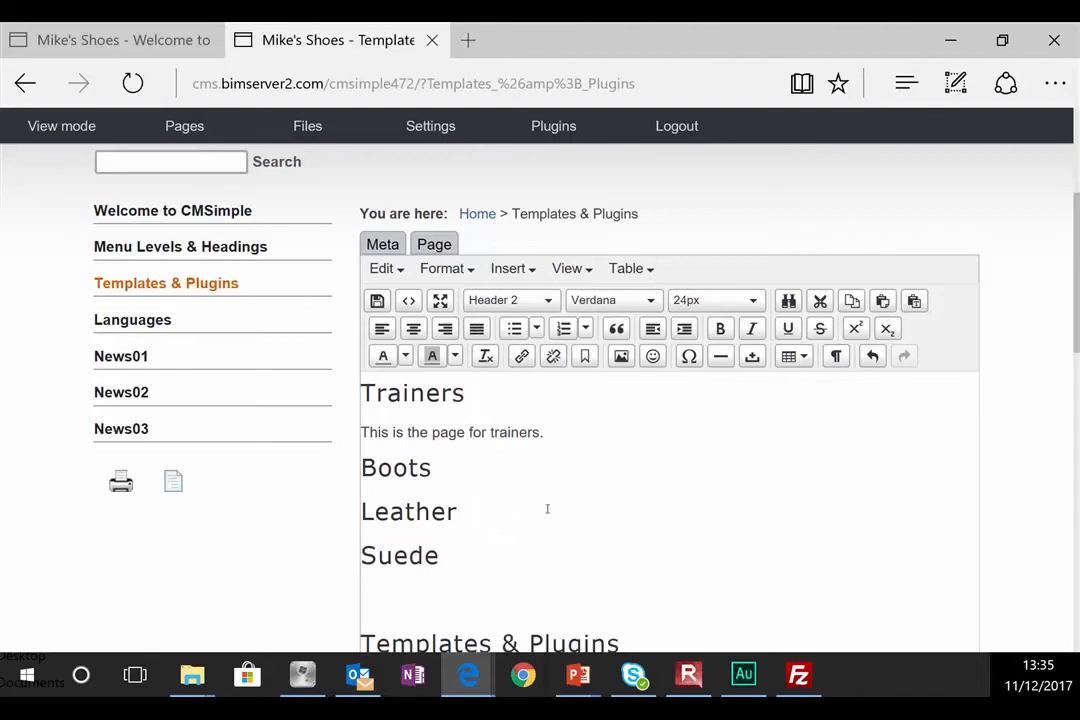
pyautogui.press('Return')
pyautogui.write('Black')
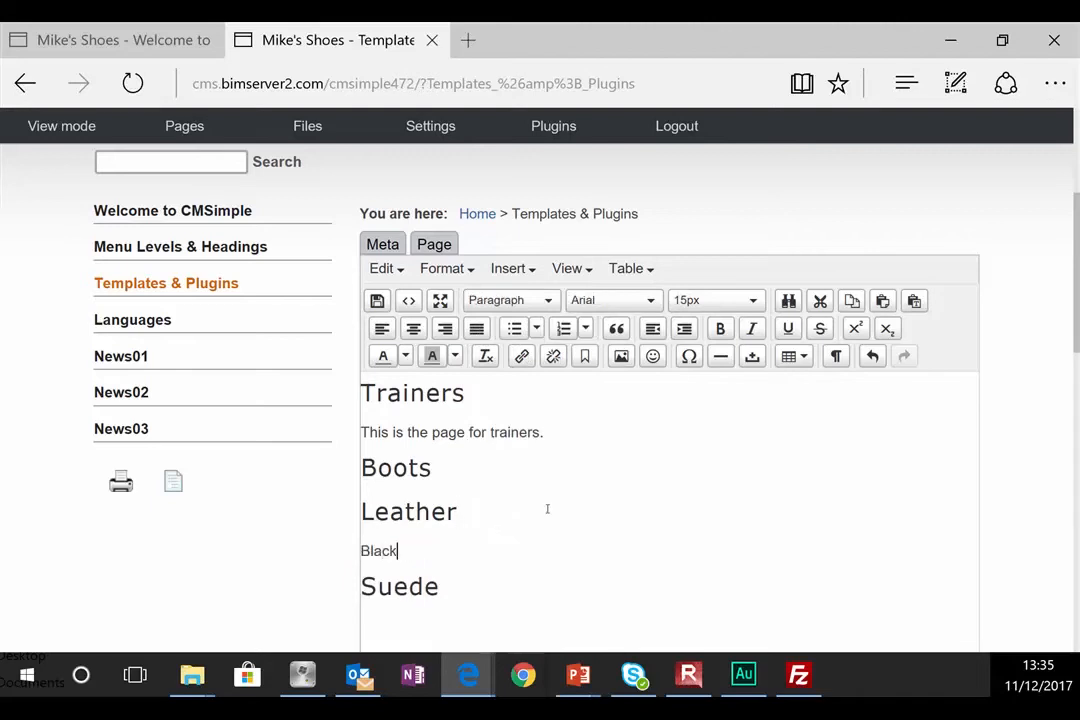
pyautogui.press('Return')
pyautogui.write('Br')
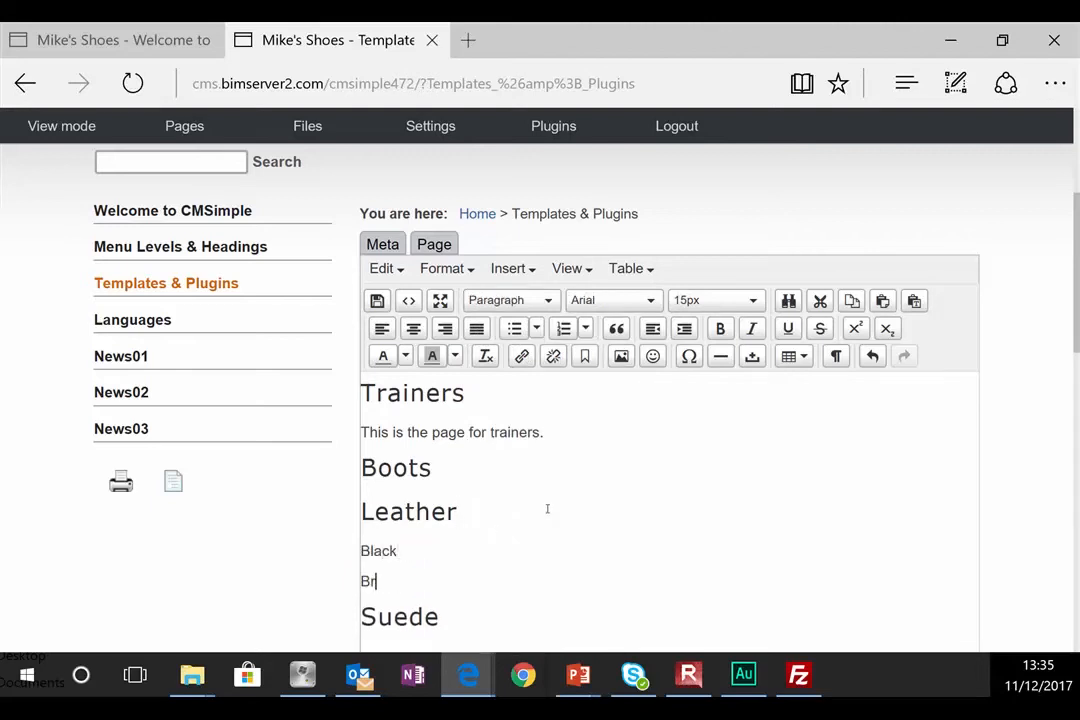
pyautogui.write('own')
# Step: Format Black and Brown as Header 3 headings
pyautogui.doubleClick(378, 551)
pyautogui.click(540, 300)
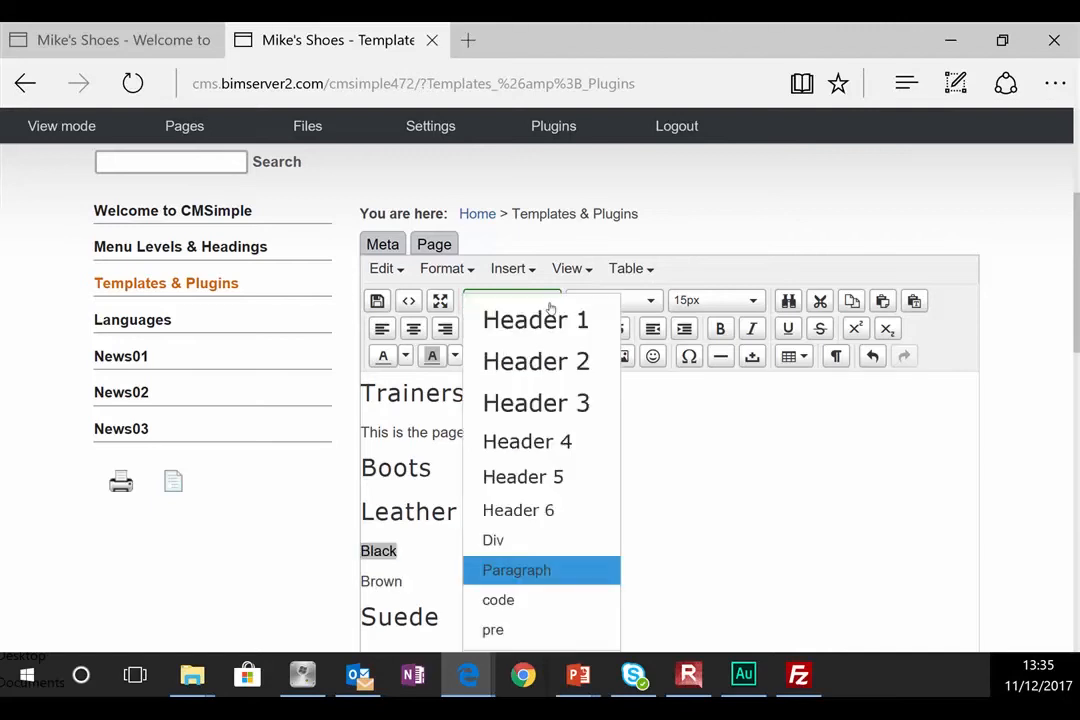
pyautogui.click(530, 400)
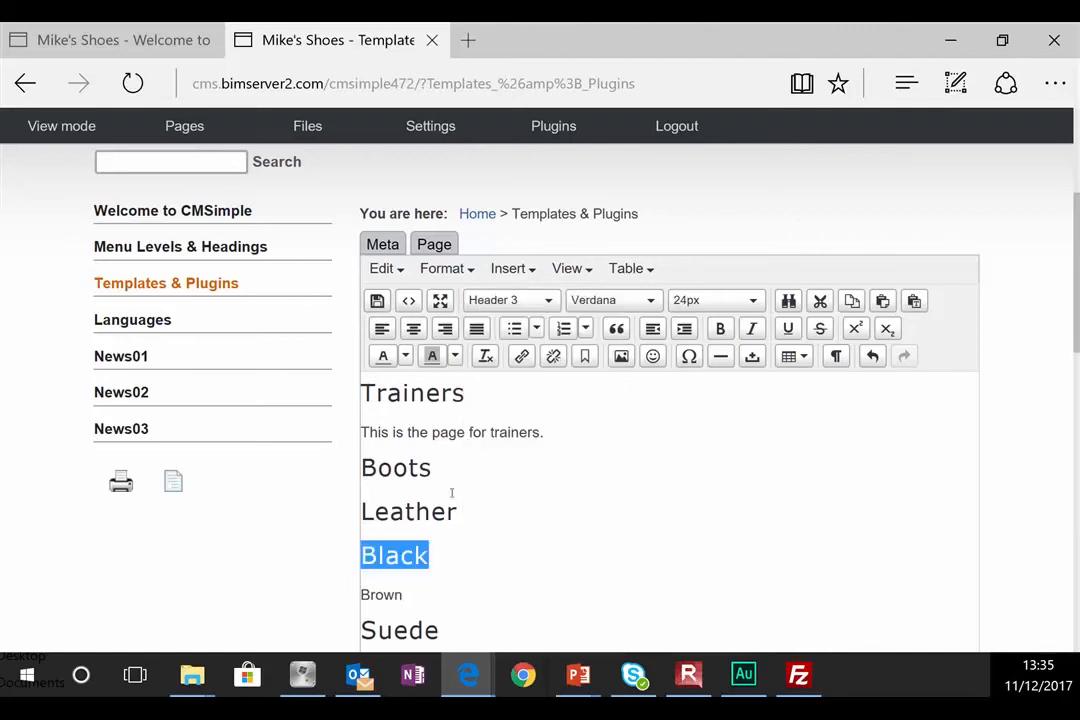
pyautogui.doubleClick(384, 594)
pyautogui.click(510, 300)
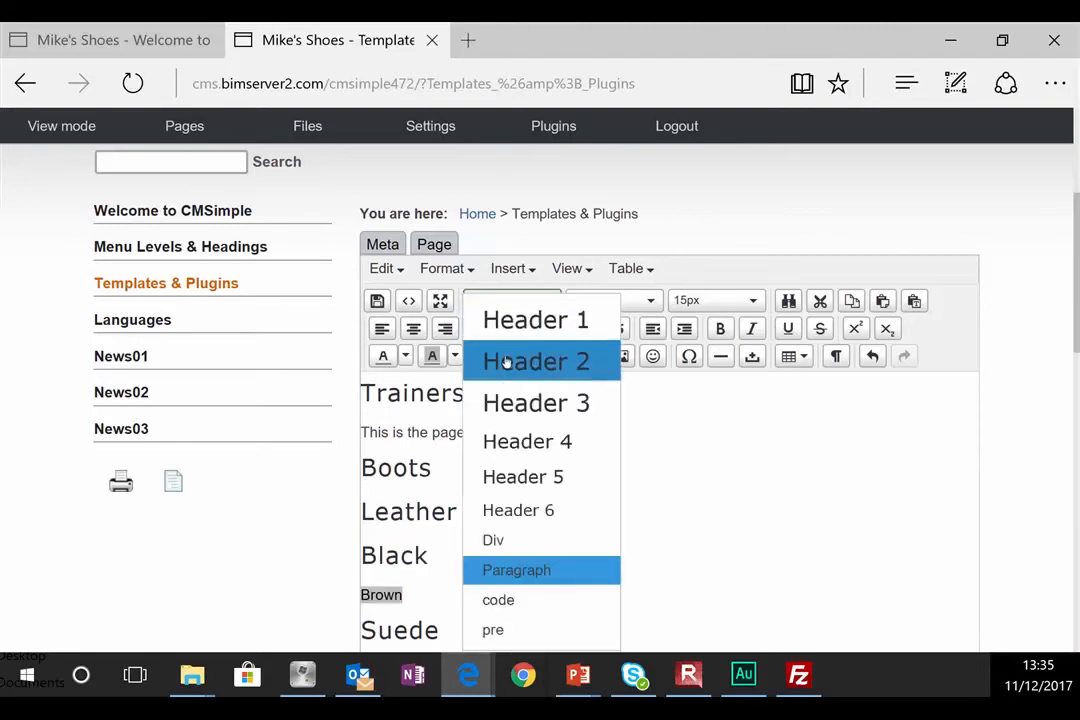
pyautogui.click(516, 420)
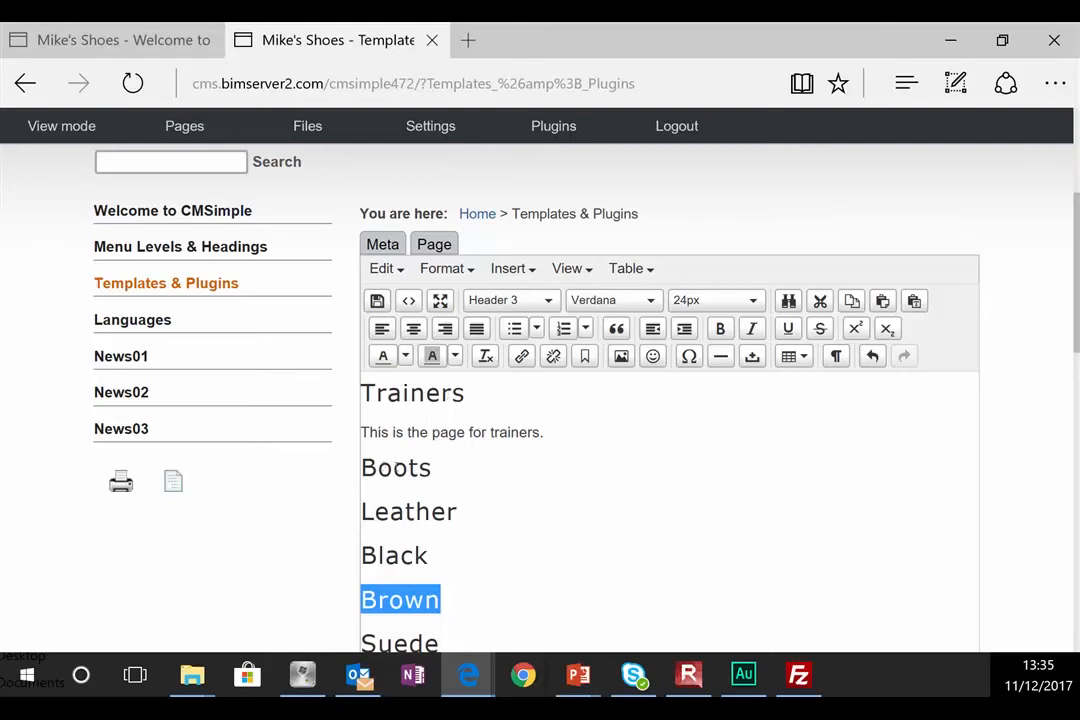
pyautogui.scroll(-2, 395, 467)
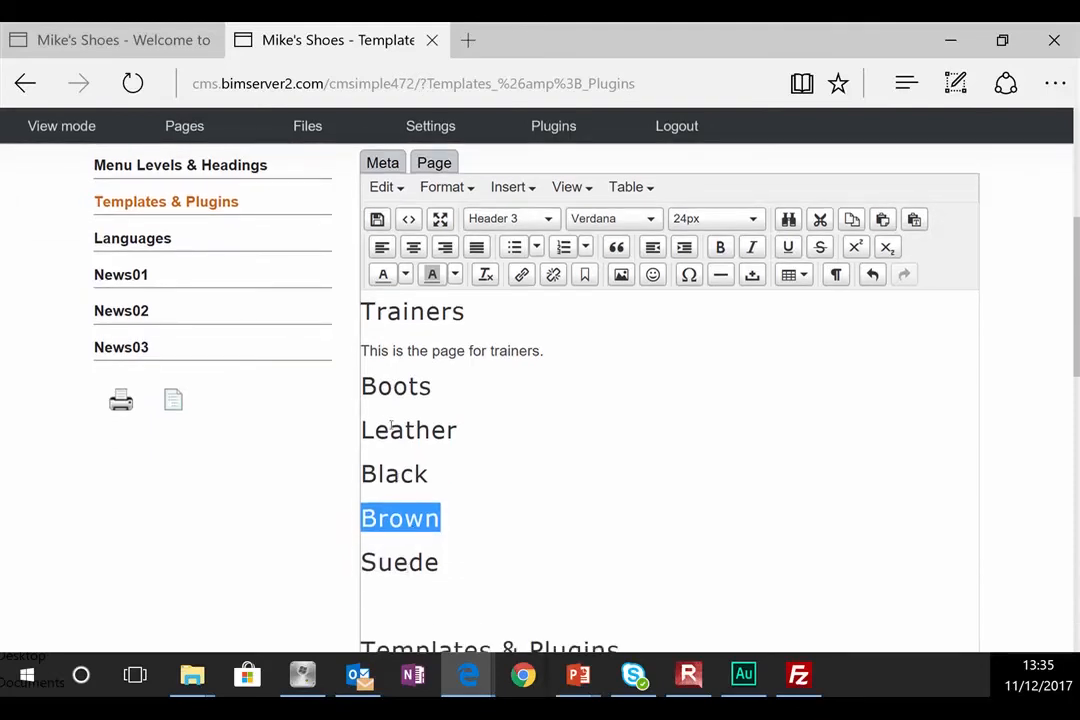
pyautogui.click(445, 476)
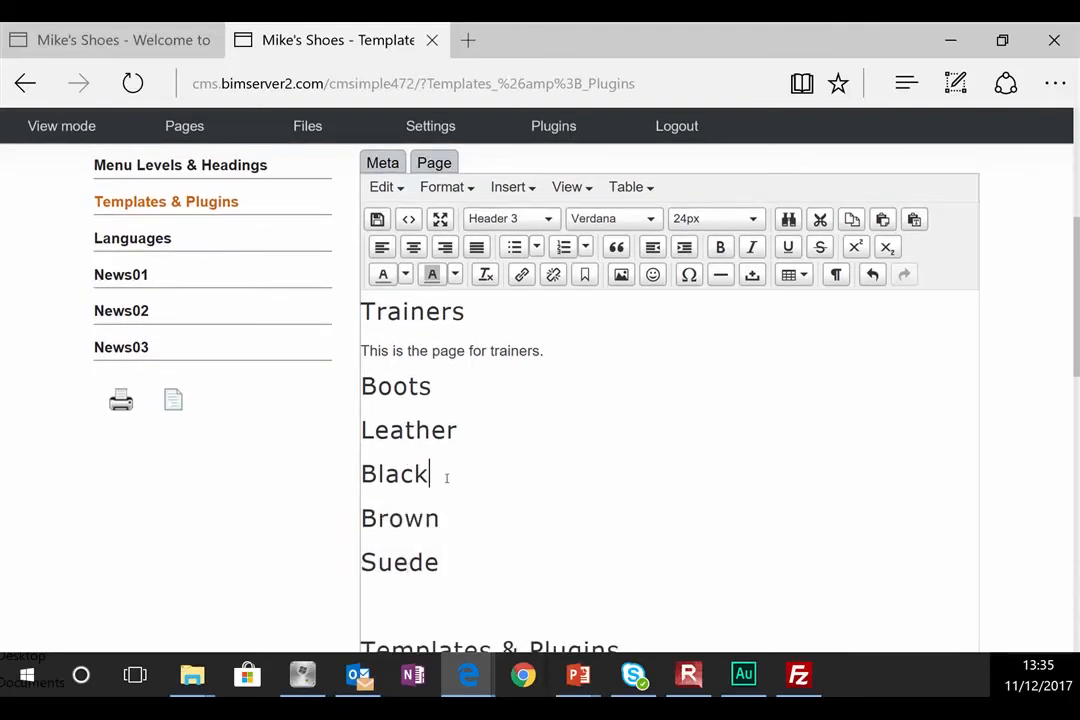
# Step: Add 'Buy this black leather boot for £89.99' and 'Insert picture here..' under Black, then save
pyautogui.press('Return')
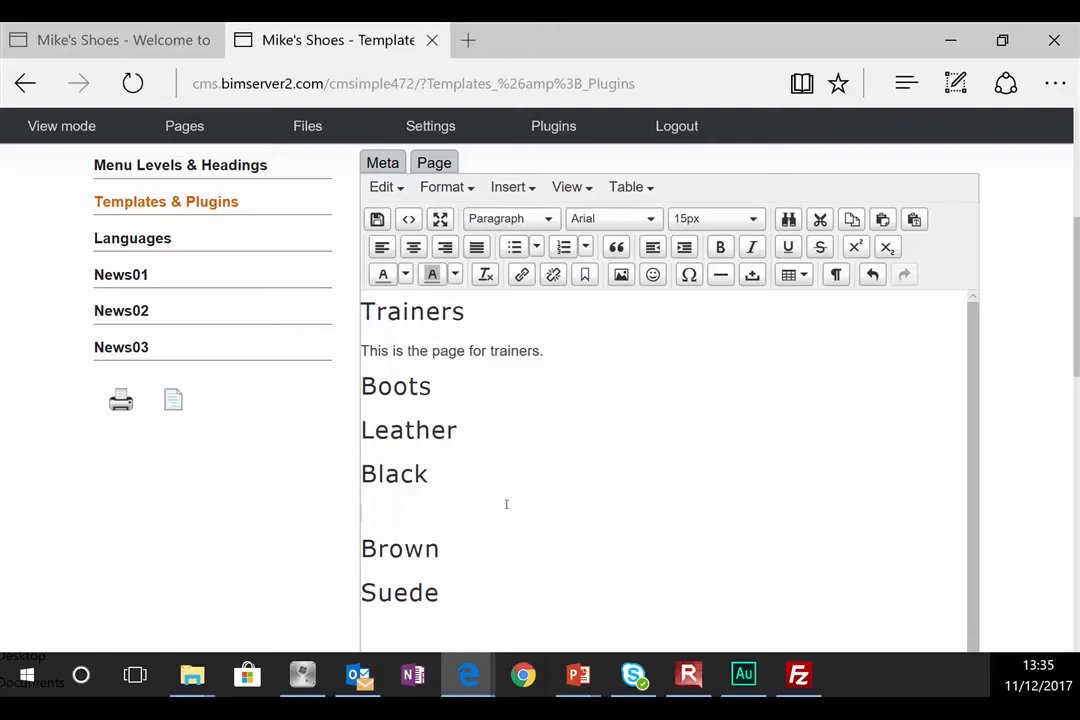
pyautogui.write('Buy this black leathe')
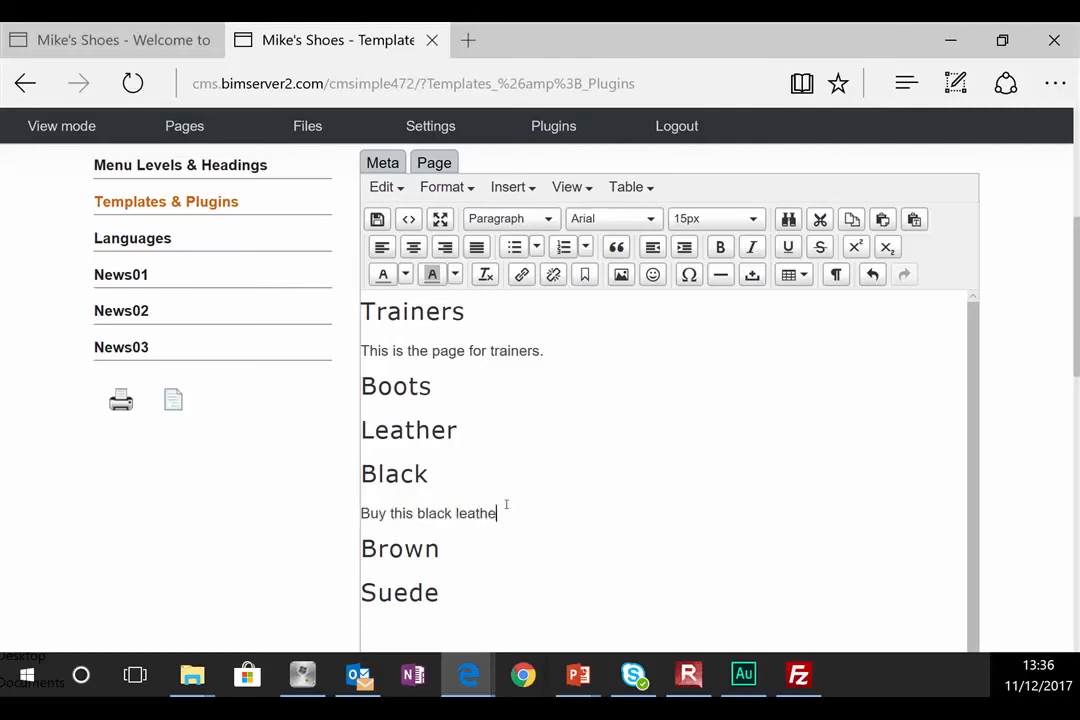
pyautogui.write('r boot for £89.99')
pyautogui.press('Return')
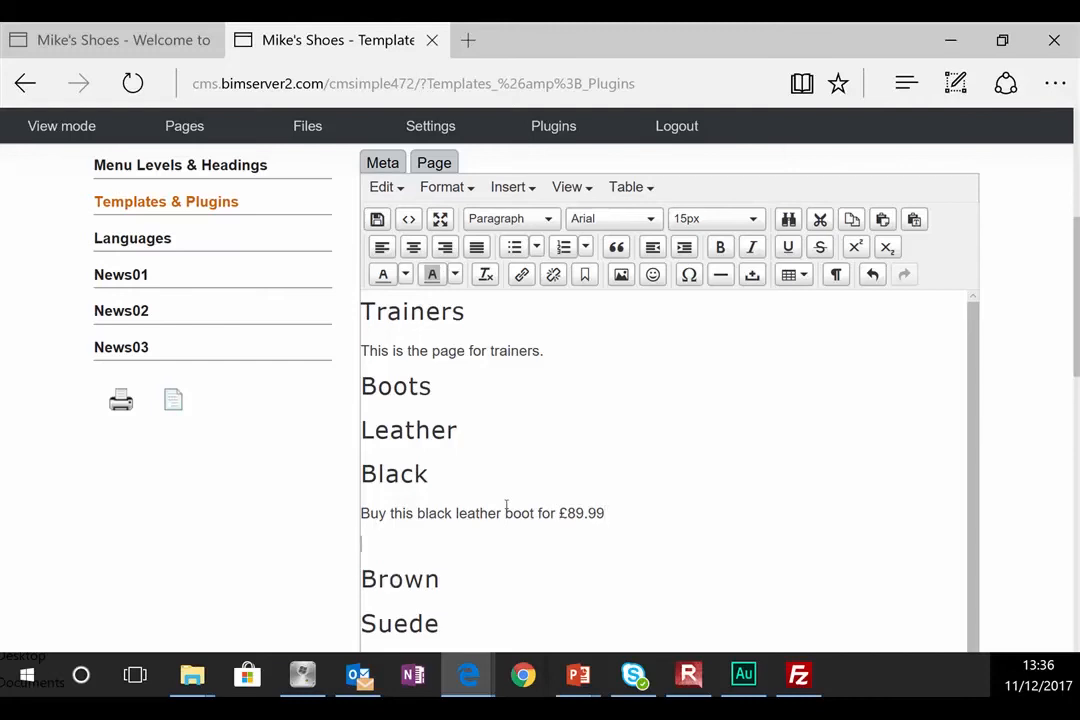
pyautogui.write('Insert picture here..')
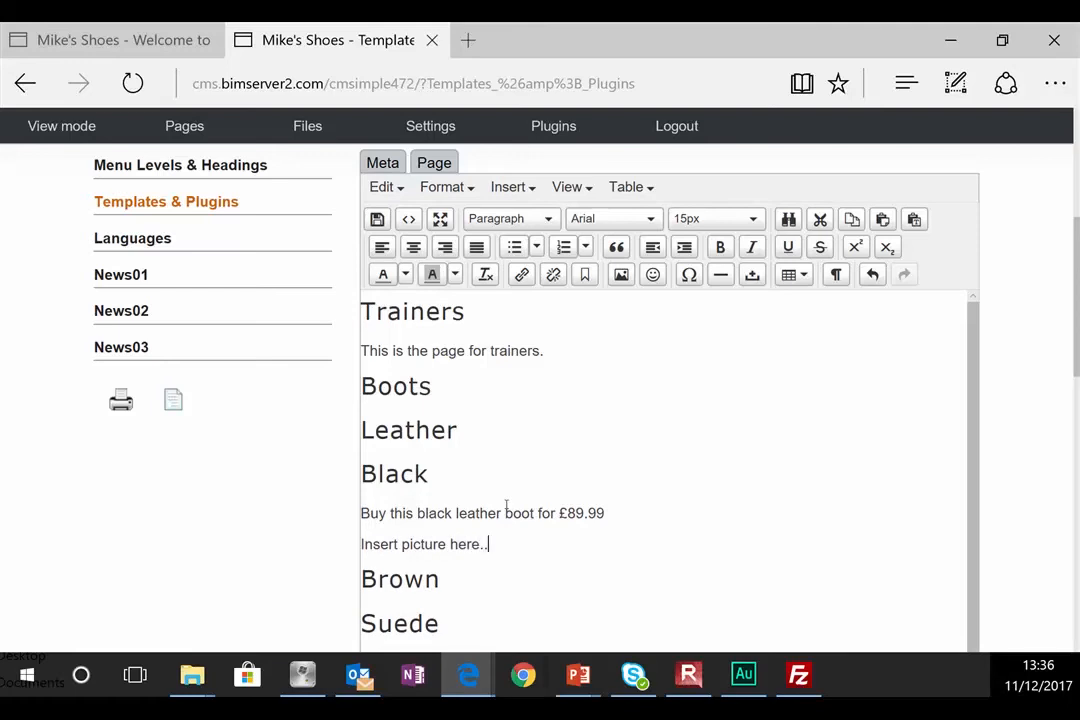
pyautogui.click(377, 218)
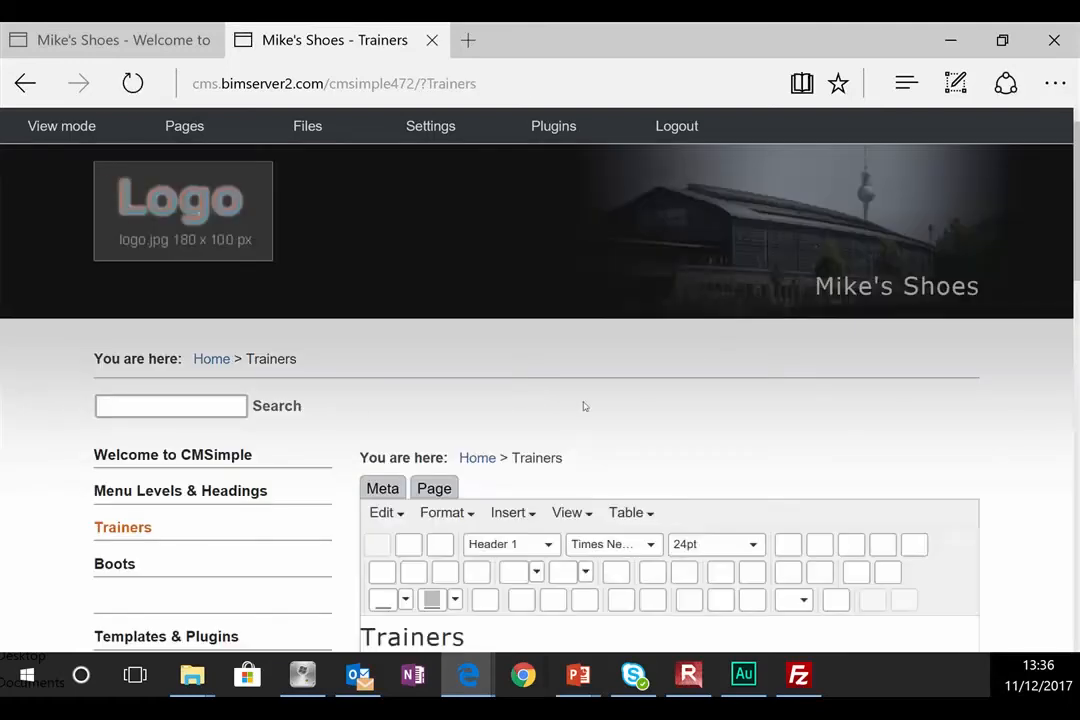
# Step: Navigate Boots, then Leather, then Black in the sidebar menu to check the saved page
pyautogui.scroll(-2, 140, 453)
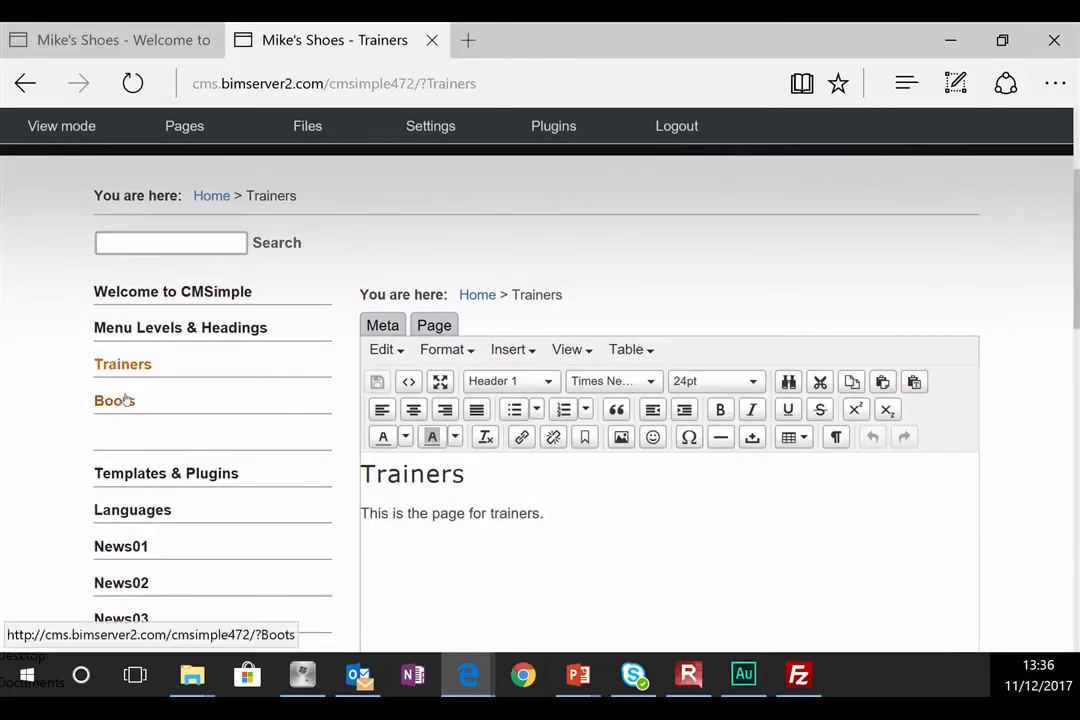
pyautogui.click(125, 401)
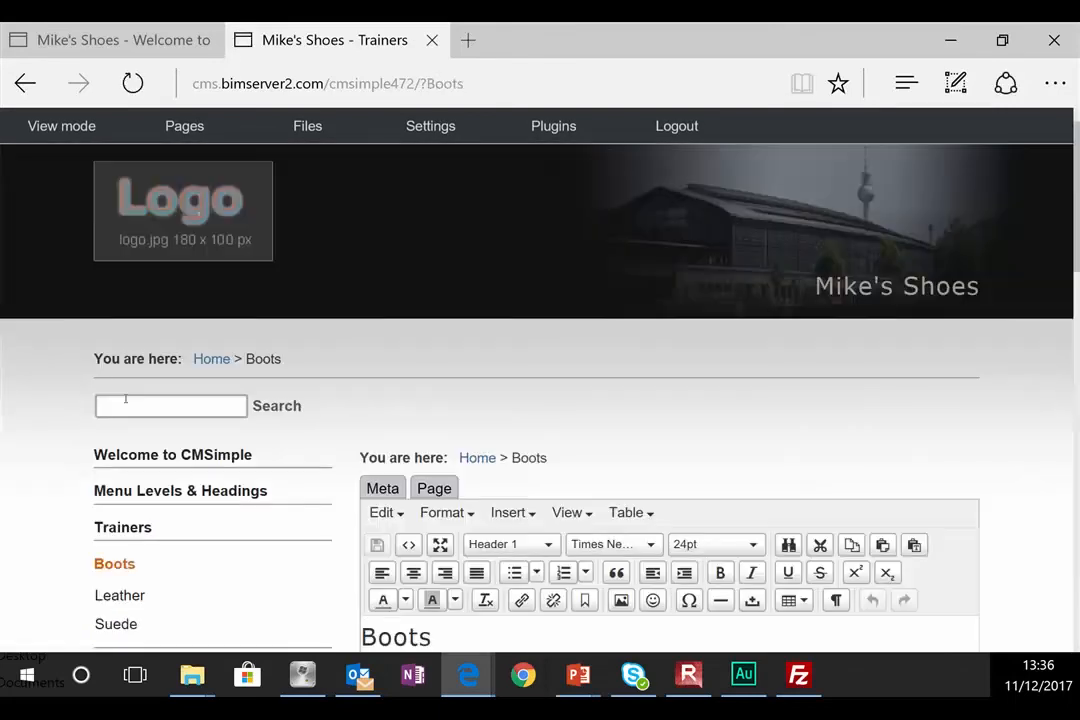
pyautogui.scroll(-2, 270, 455)
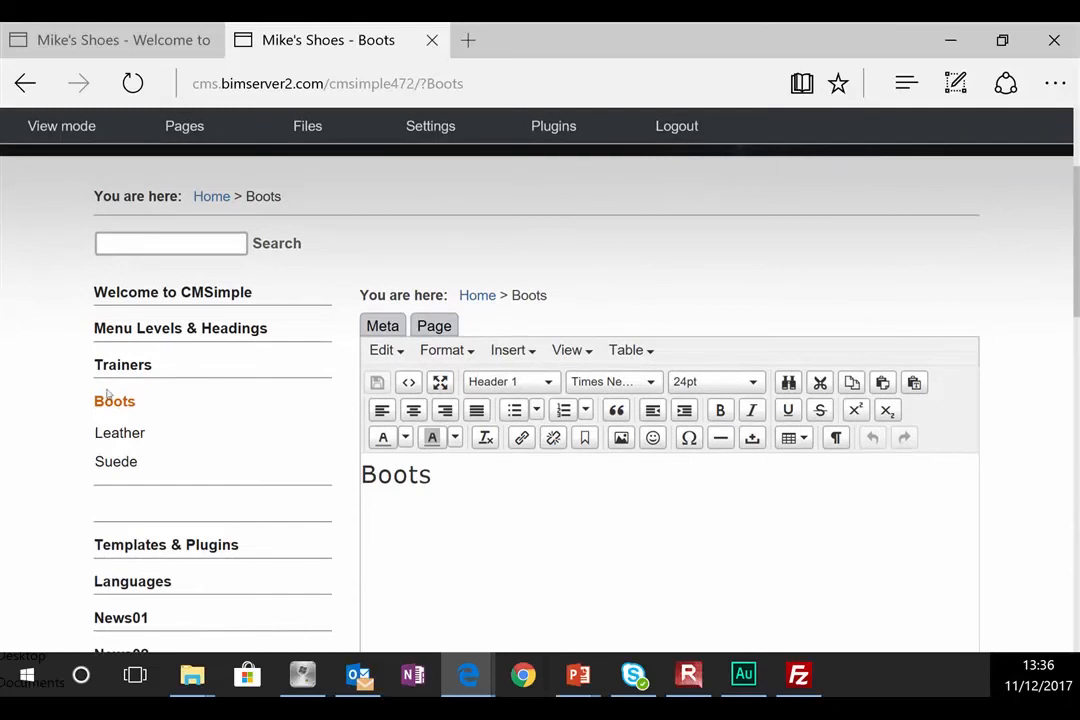
pyautogui.click(121, 441)
pyautogui.scroll(-3, 135, 460)
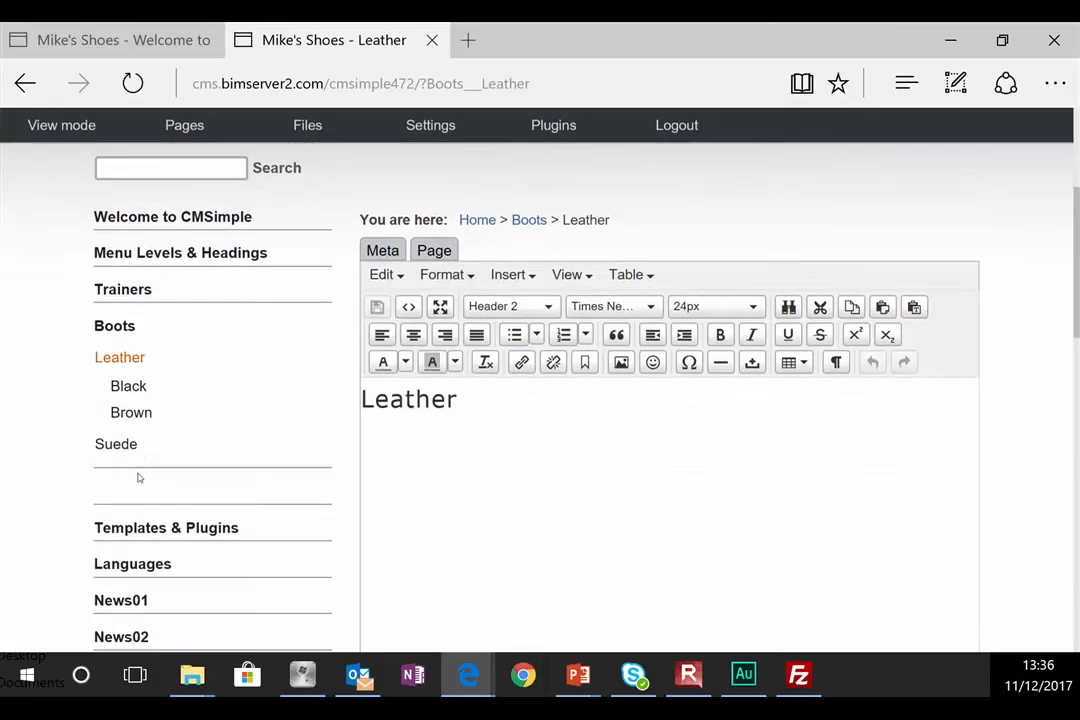
pyautogui.click(128, 380)
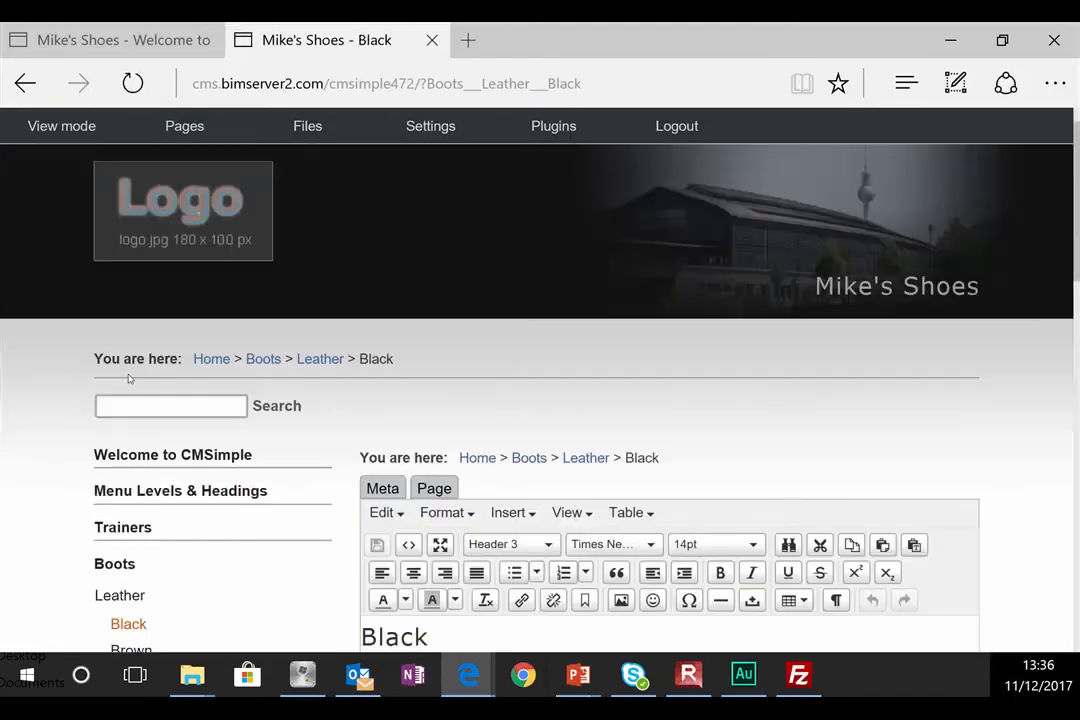
pyautogui.scroll(-4, 128, 380)
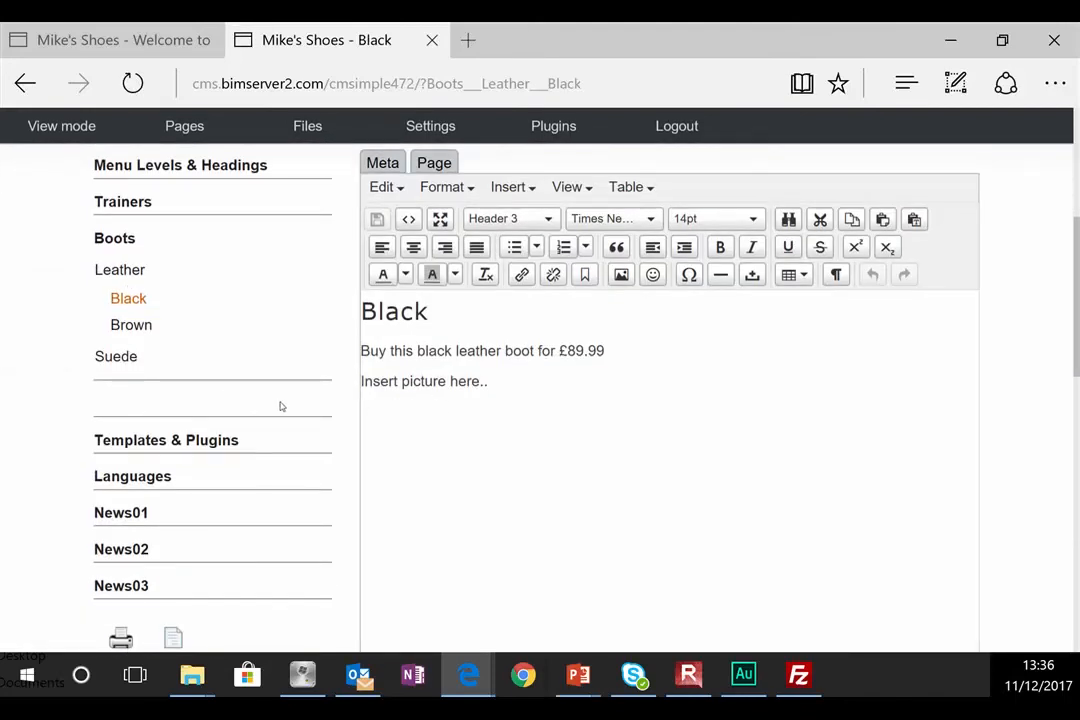
pyautogui.moveTo(162, 405); pyautogui.dragTo(85, 397)
pyautogui.click(133, 398)
# Step: Type Sandals as the heading of the blank untitled page and save it
pyautogui.click(97, 405)
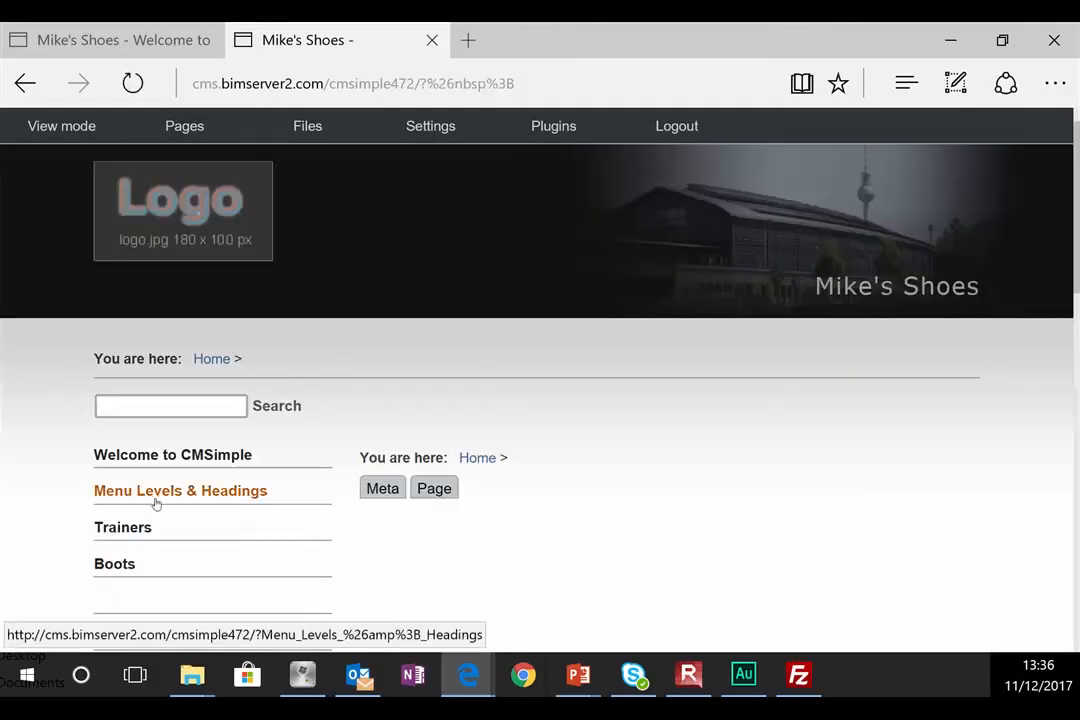
pyautogui.scroll(-3, 656, 470)
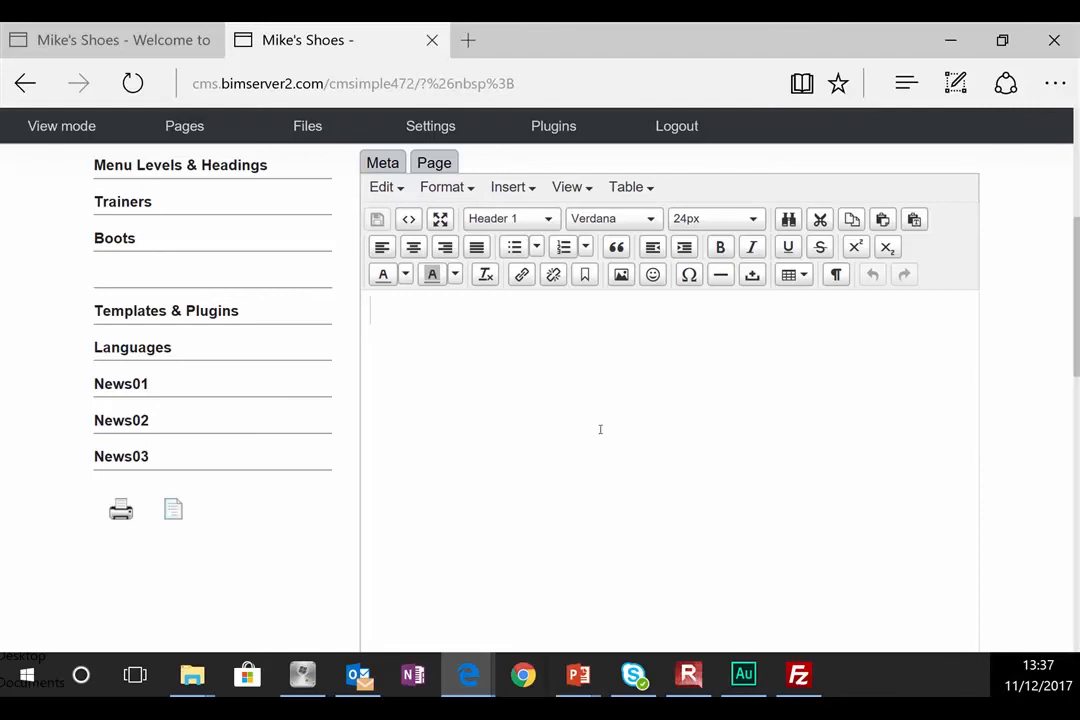
pyautogui.write('Sandals')
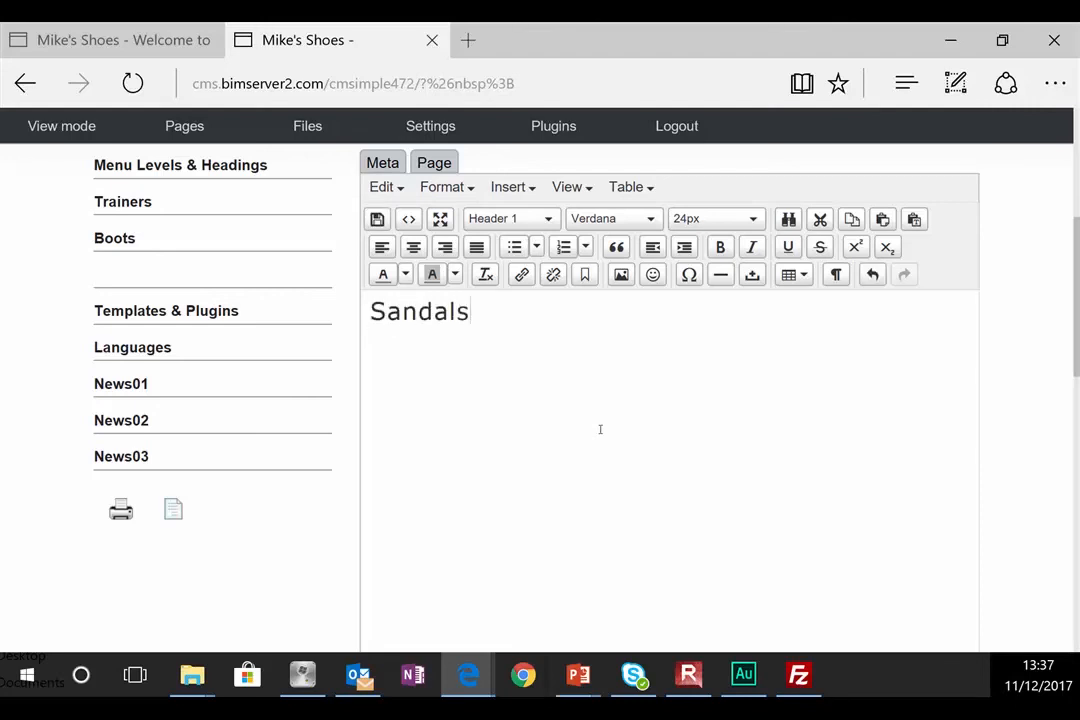
pyautogui.click(377, 219)
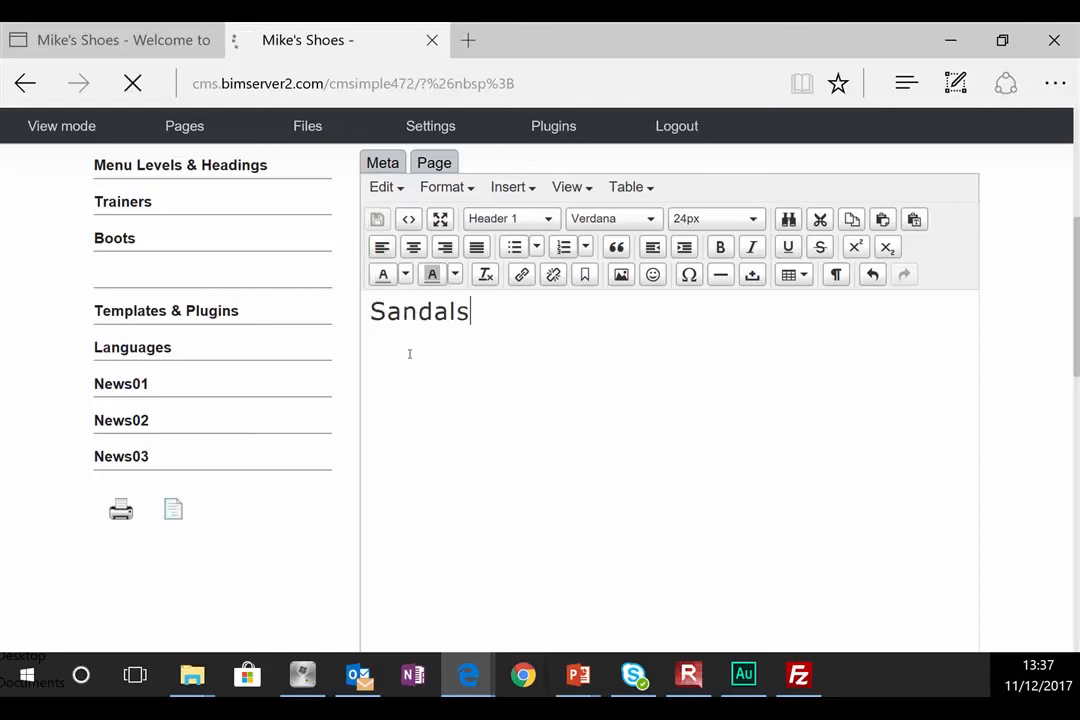
pyautogui.scroll(-3, 250, 440)
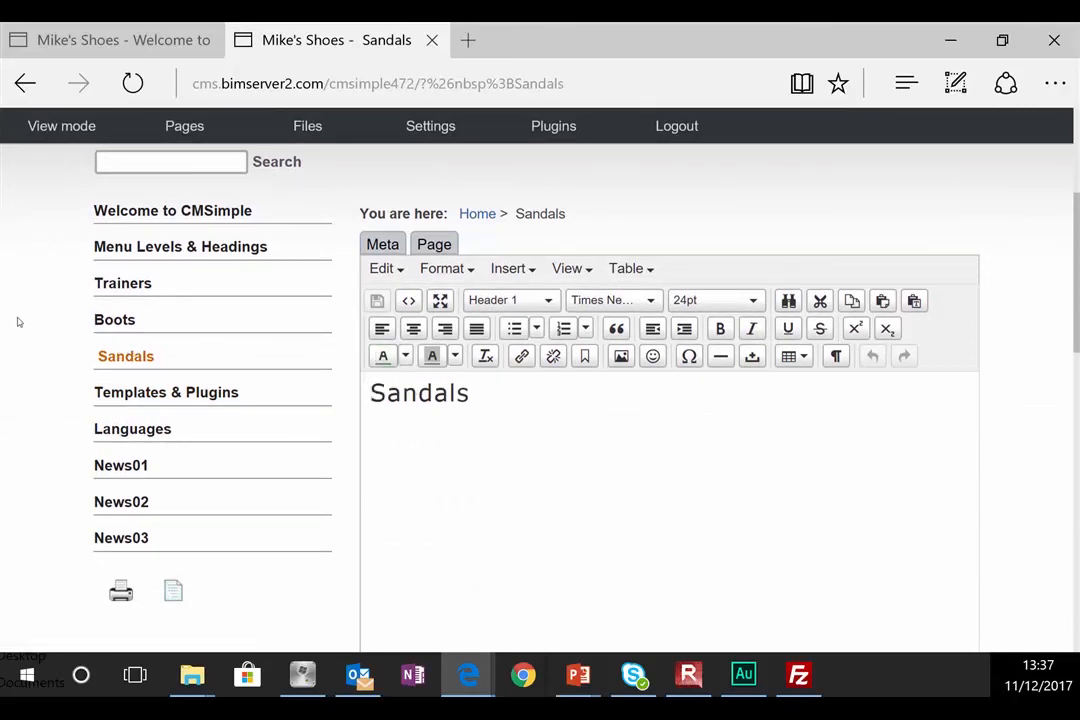
# Step: Select and delete the Boots heading on its page, then save the change
pyautogui.click(112, 320)
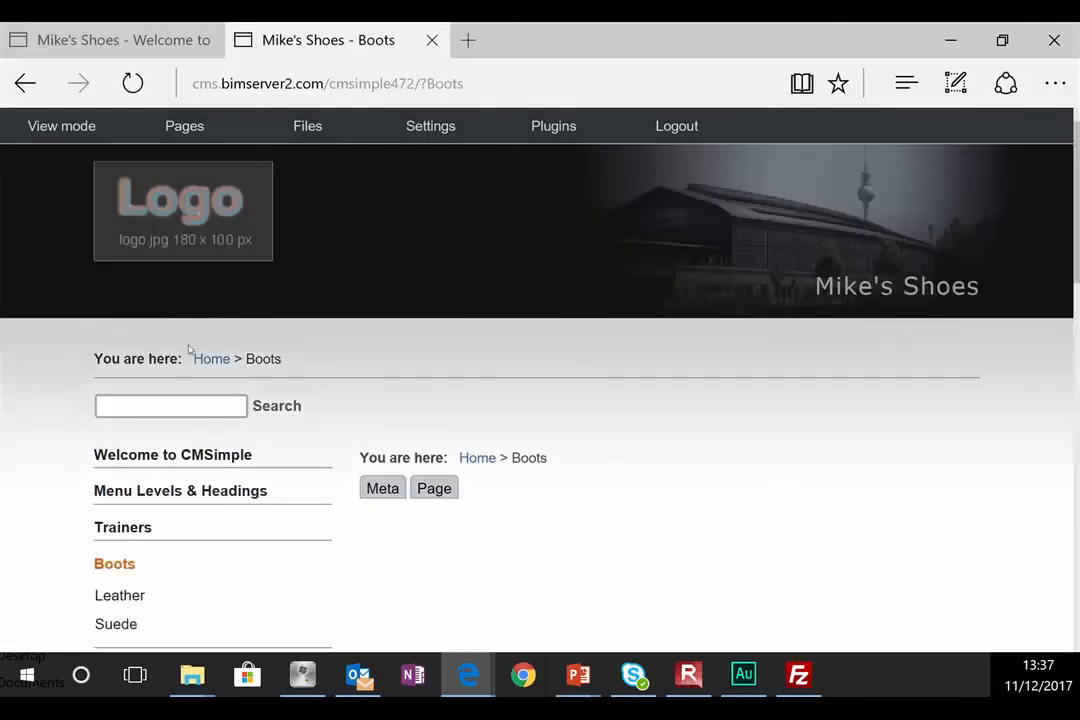
pyautogui.scroll(-3, 470, 400)
pyautogui.scroll(-1, 472, 401)
pyautogui.click(493, 248)
pyautogui.scroll(1, 573, 279)
pyautogui.scroll(1, 573, 279)
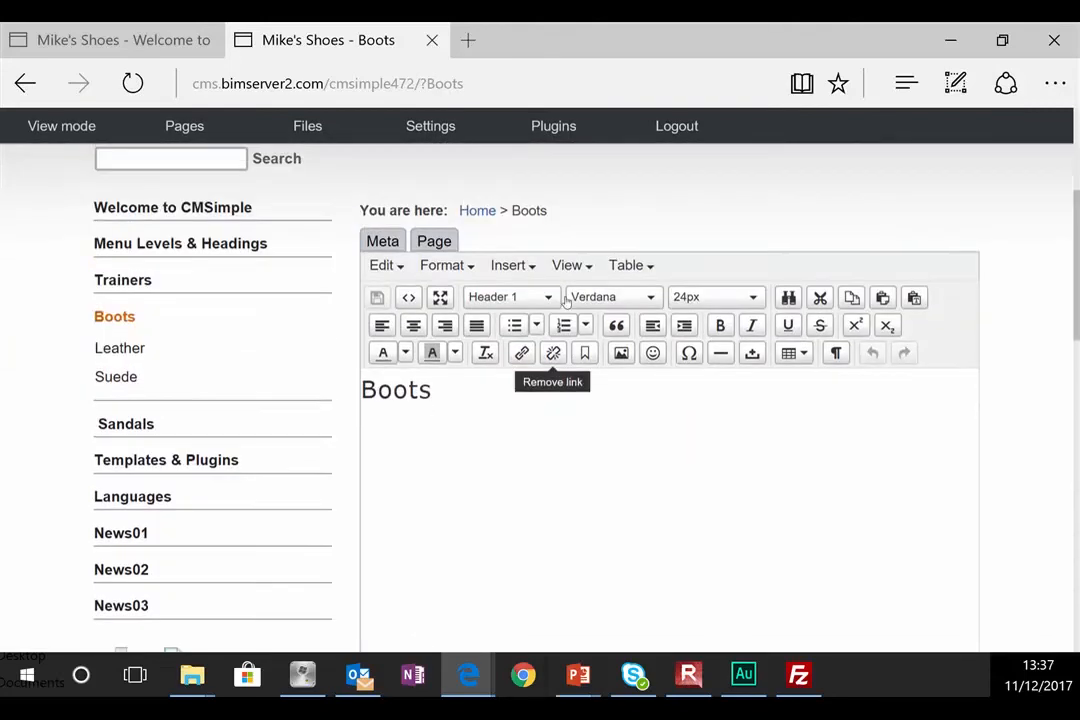
pyautogui.moveTo(468, 431); pyautogui.dragTo(298, 380)
pyautogui.press('BackSpace')
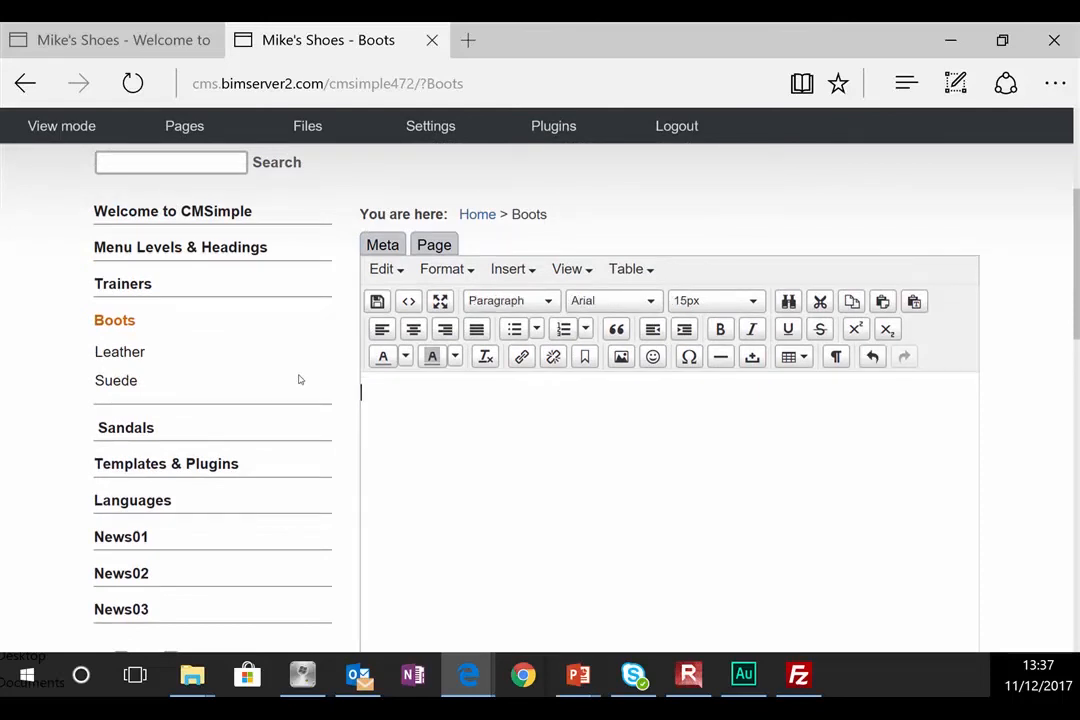
pyautogui.click(377, 300)
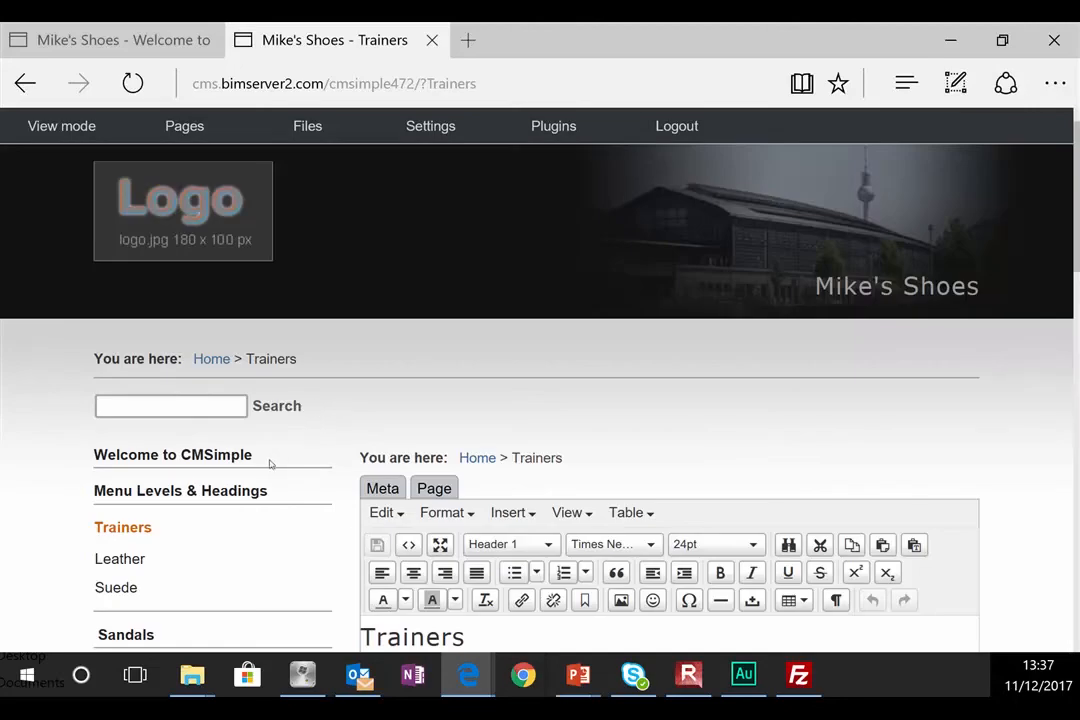
pyautogui.scroll(-2, 269, 462)
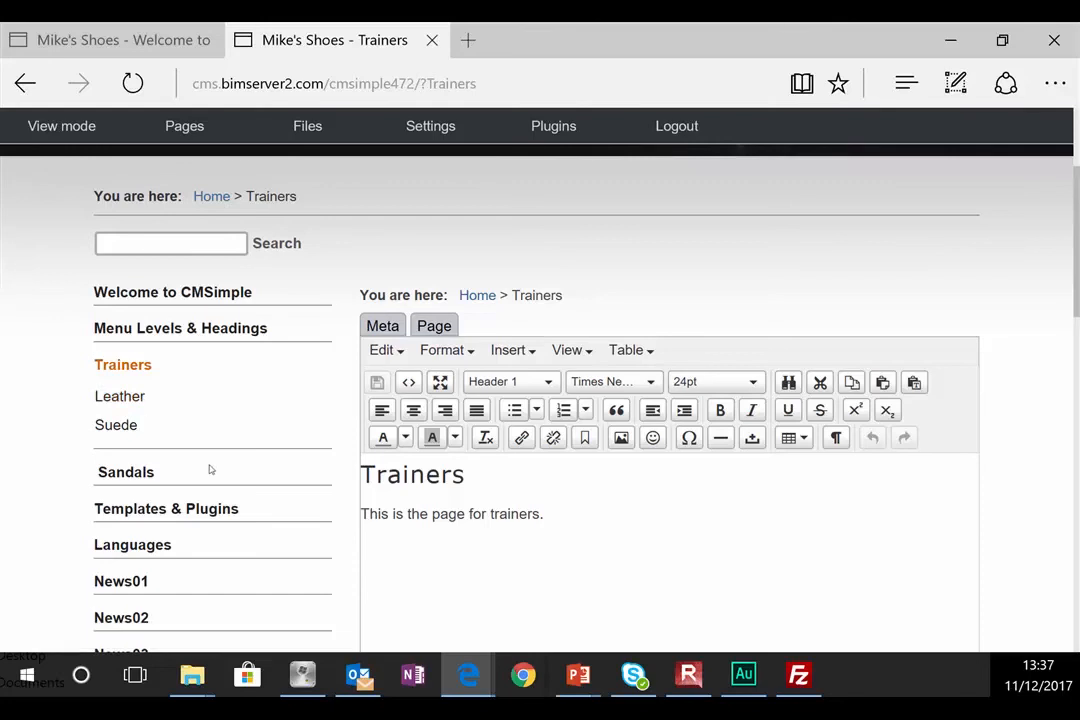
pyautogui.scroll(-3, 207, 455)
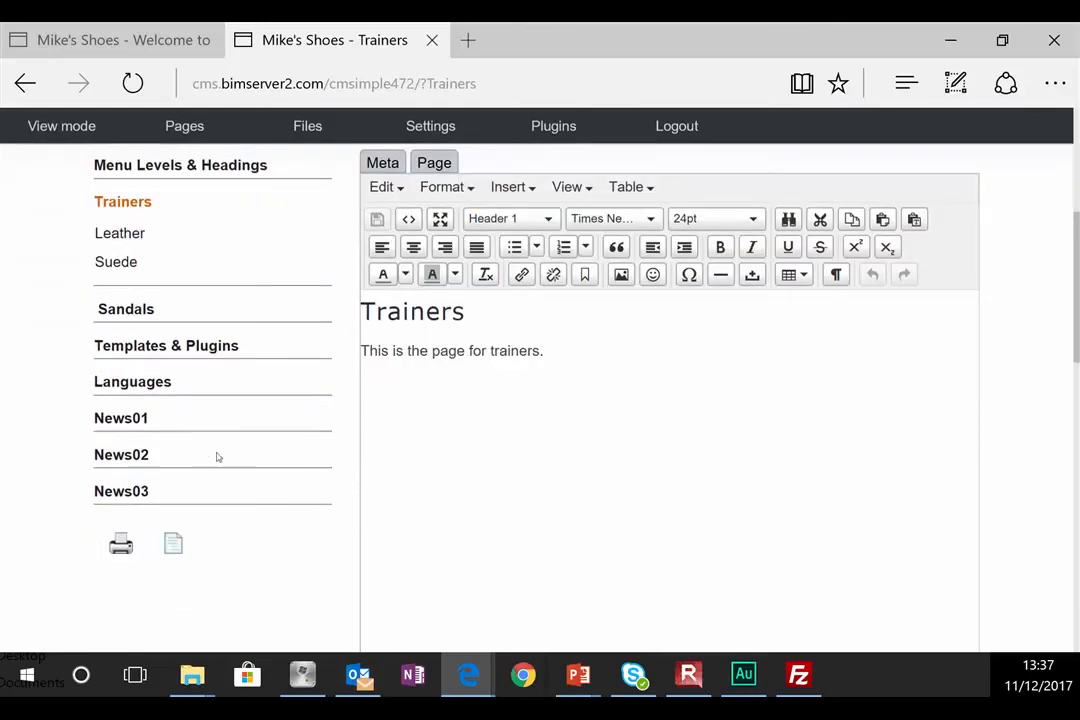